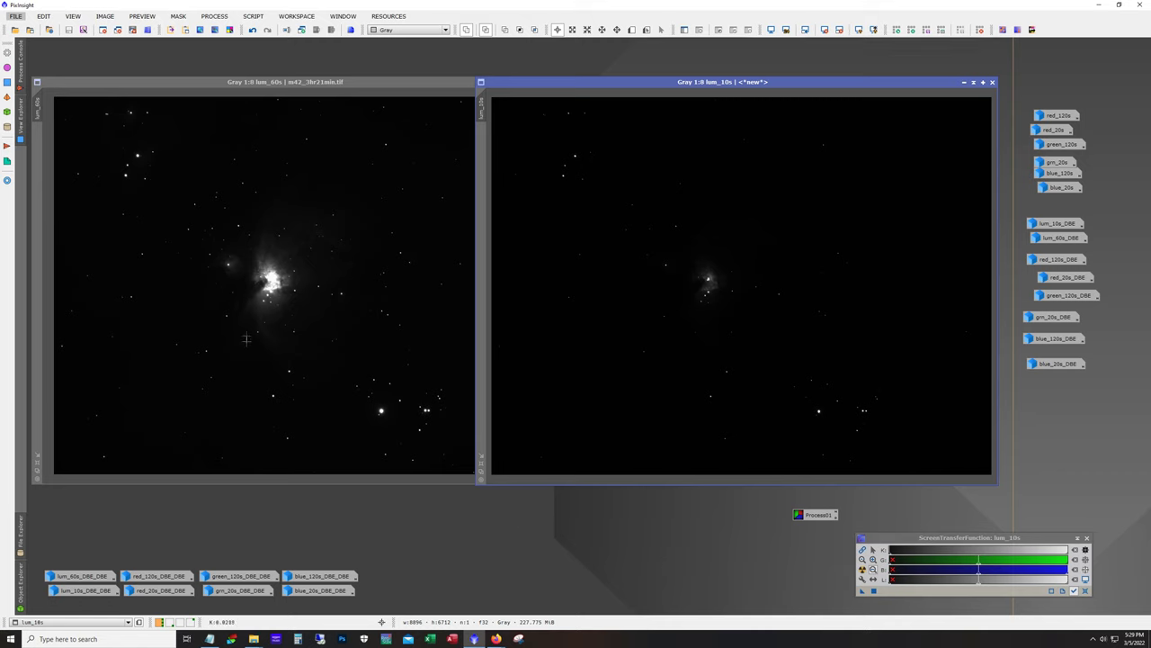
# Bring the lum_60s luminance image to the front, next to lum_10s
pyautogui.click(275, 285)
pyautogui.scroll(4, 275, 285)
pyautogui.scroll(2, 275, 285)
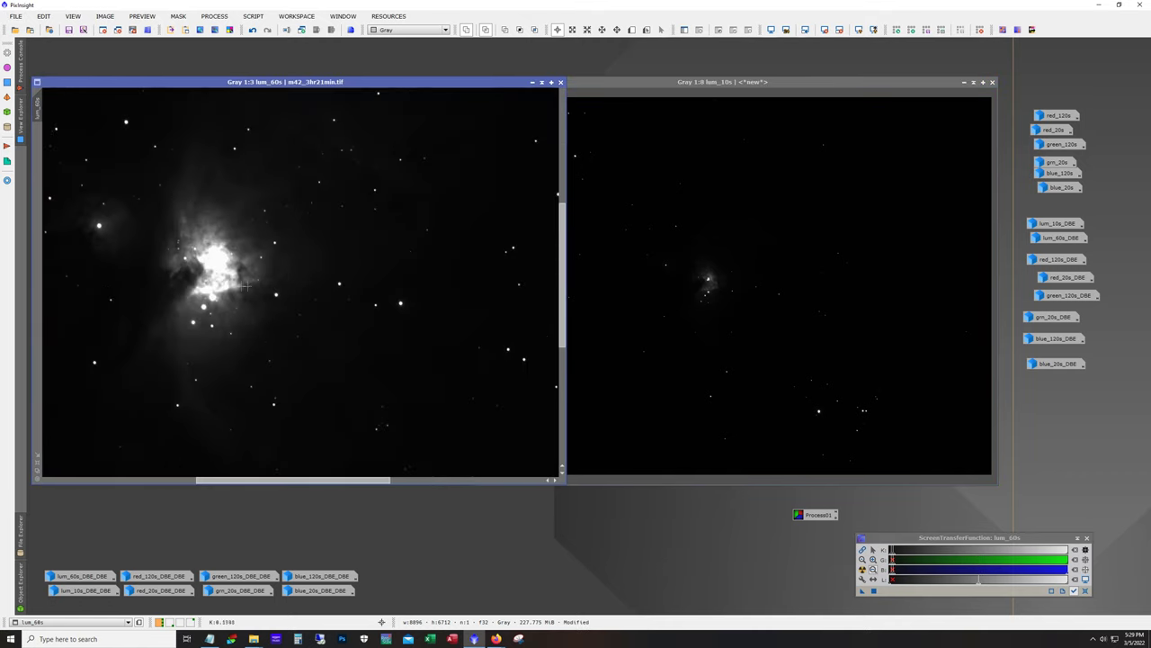
pyautogui.moveTo(277, 485); pyautogui.dragTo(255, 485)
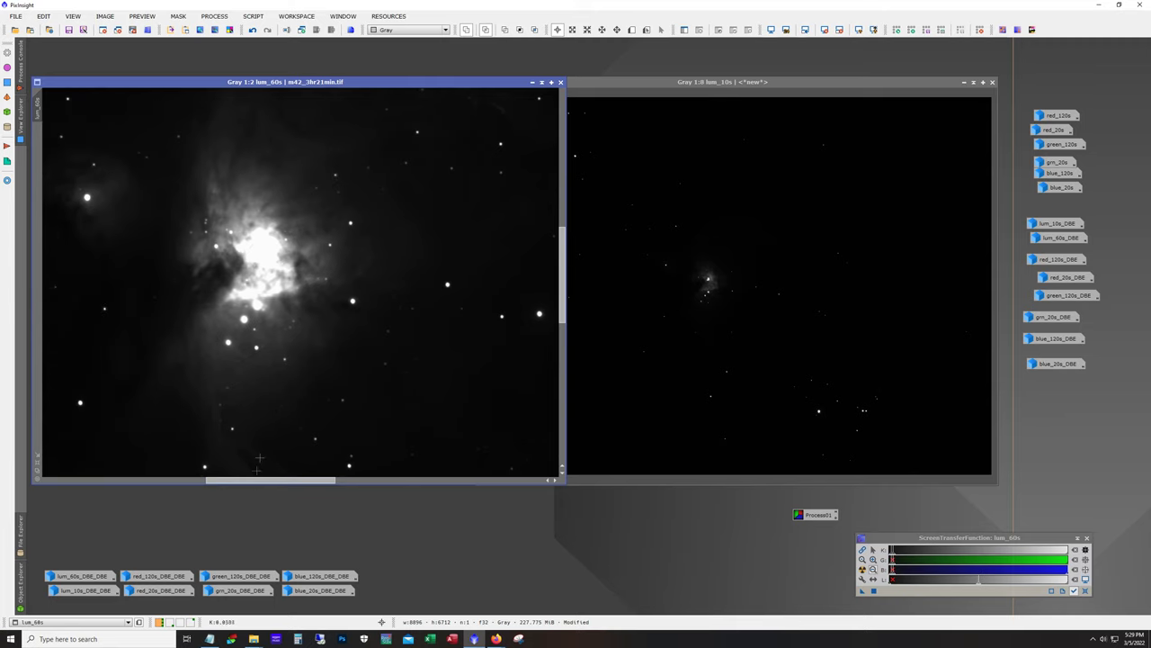
pyautogui.scroll(-1, 296, 286)
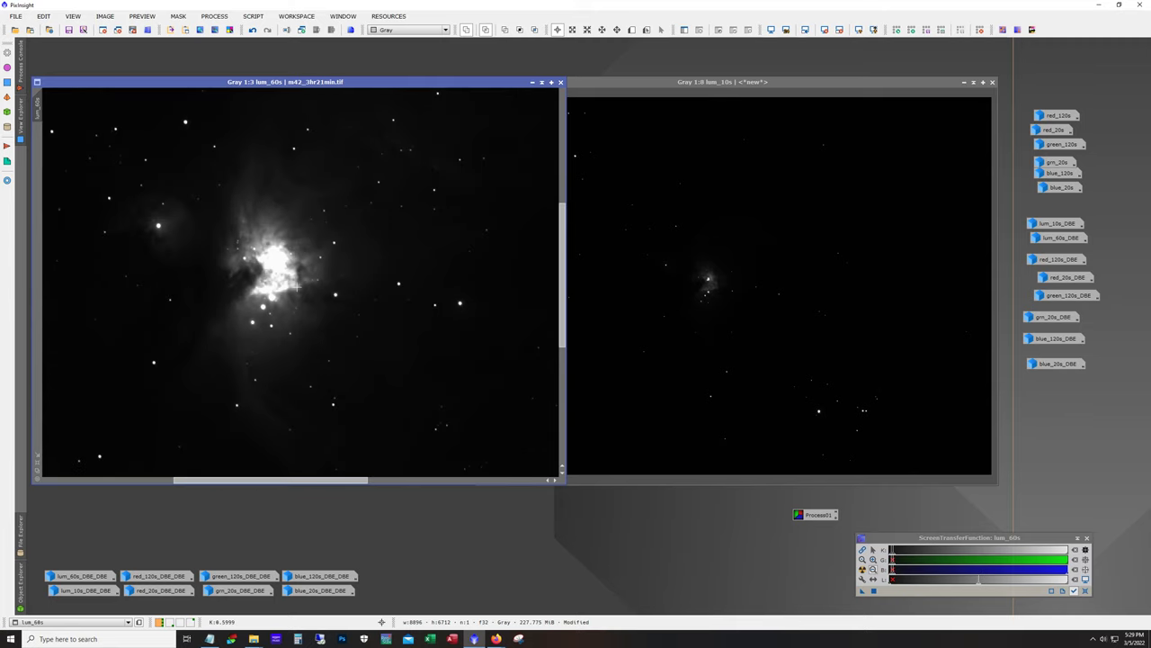
pyautogui.hotkey('ctrl', 'a')
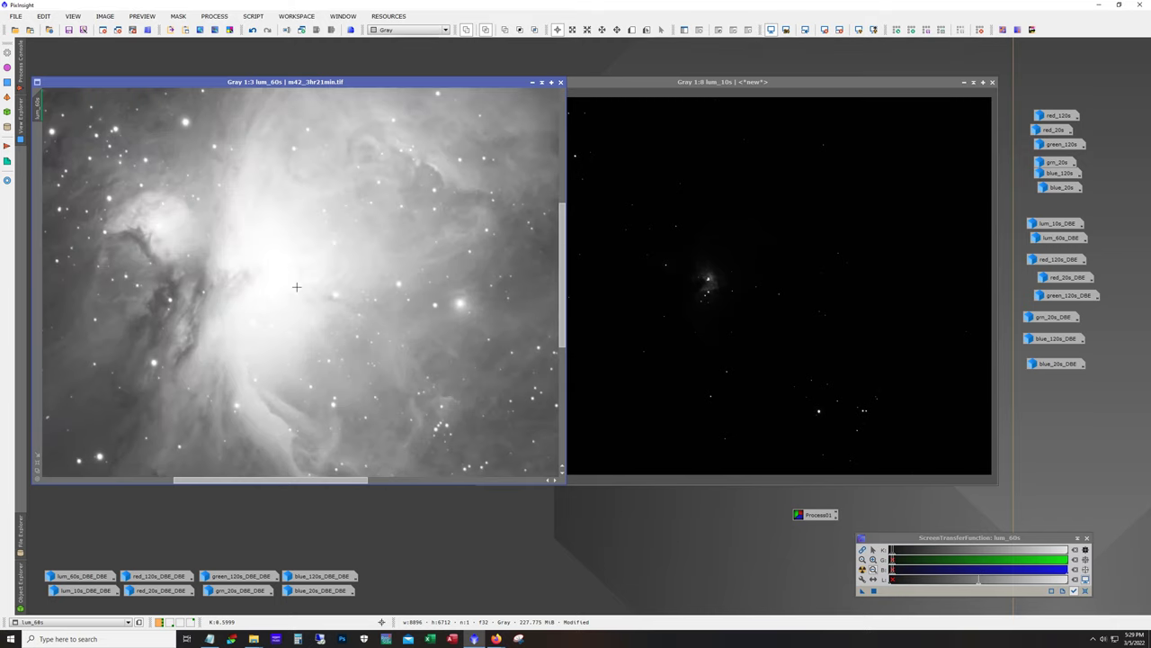
pyautogui.hotkey('ctrl', 'a')
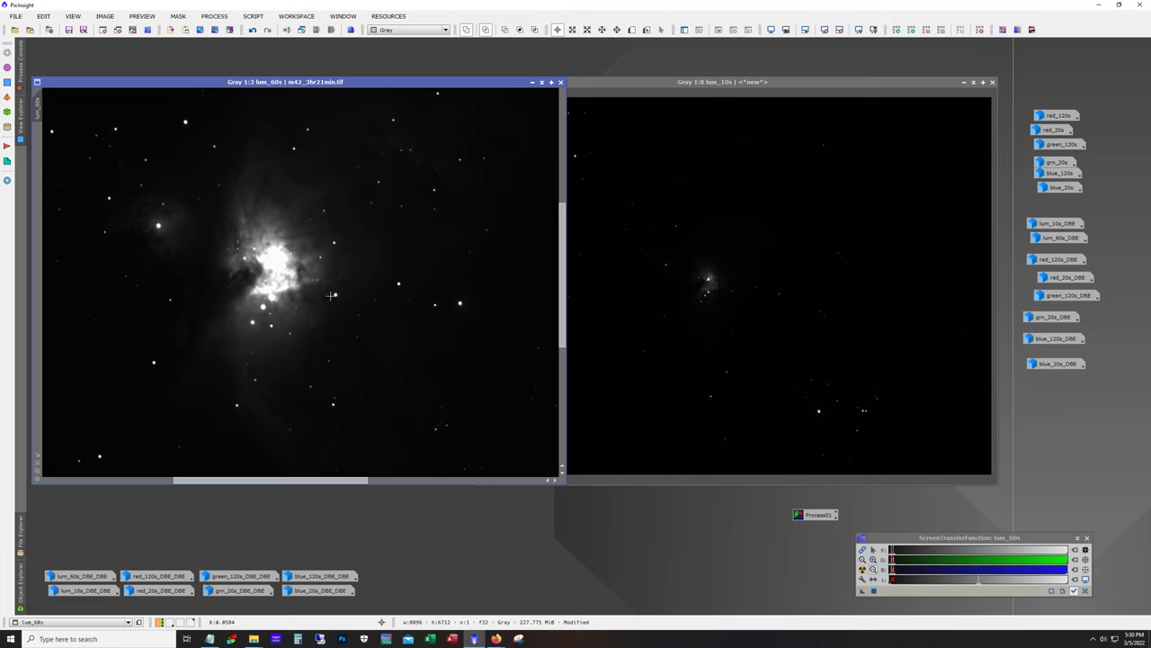
pyautogui.click(726, 312)
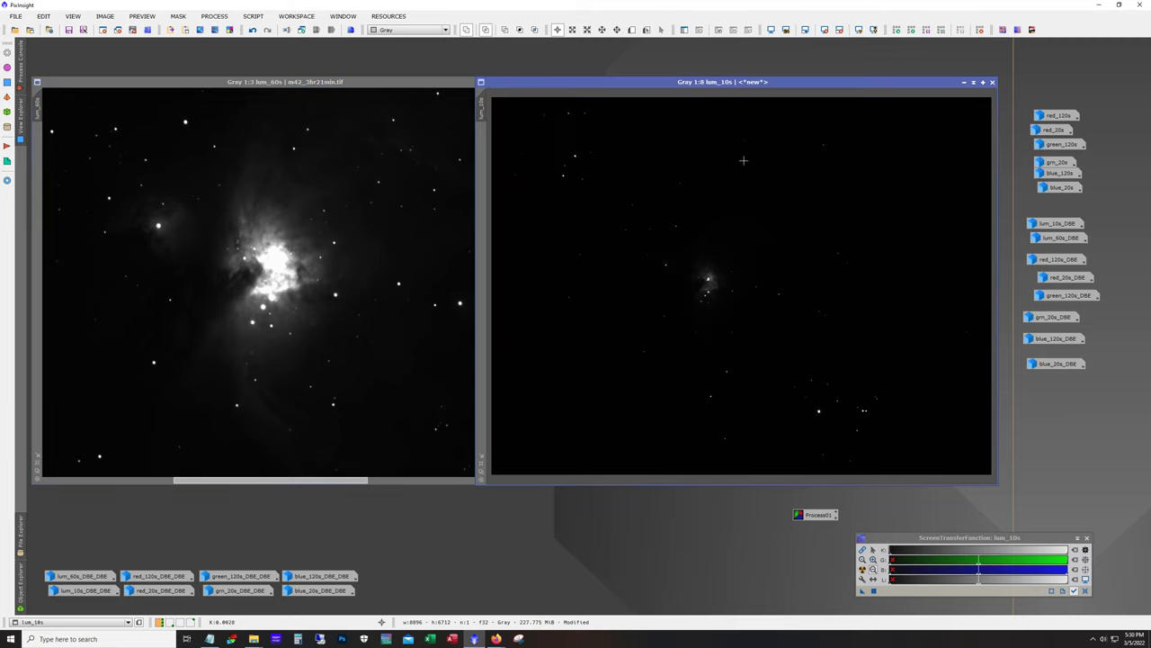
pyautogui.scroll(4, 719, 319)
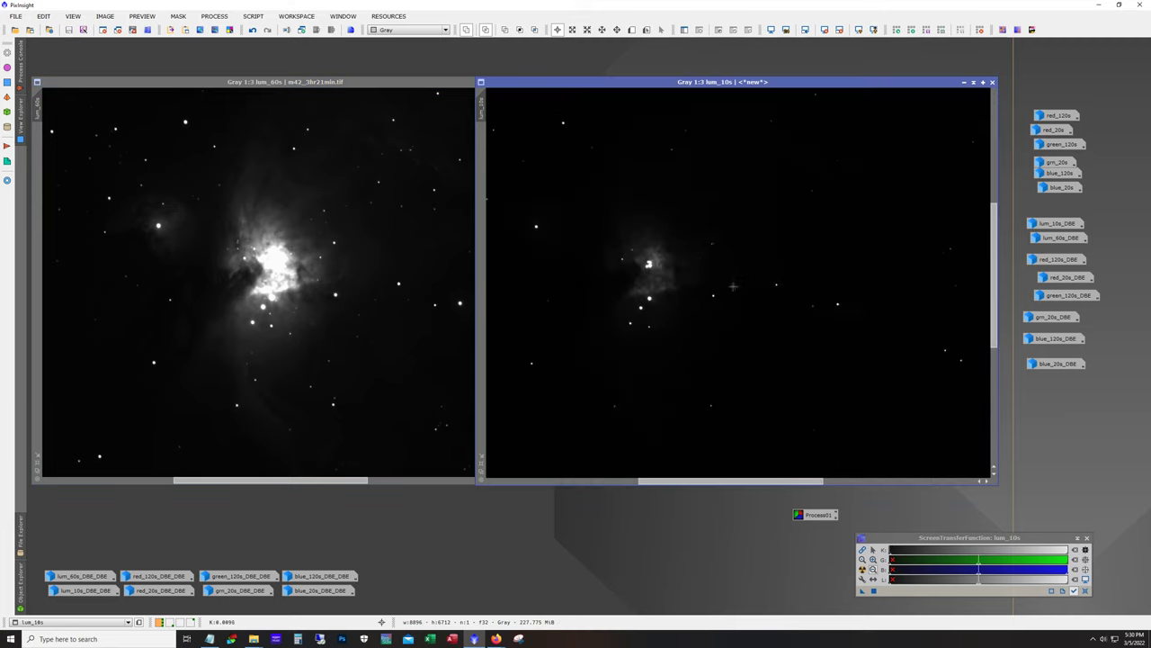
pyautogui.scroll(1, 711, 326)
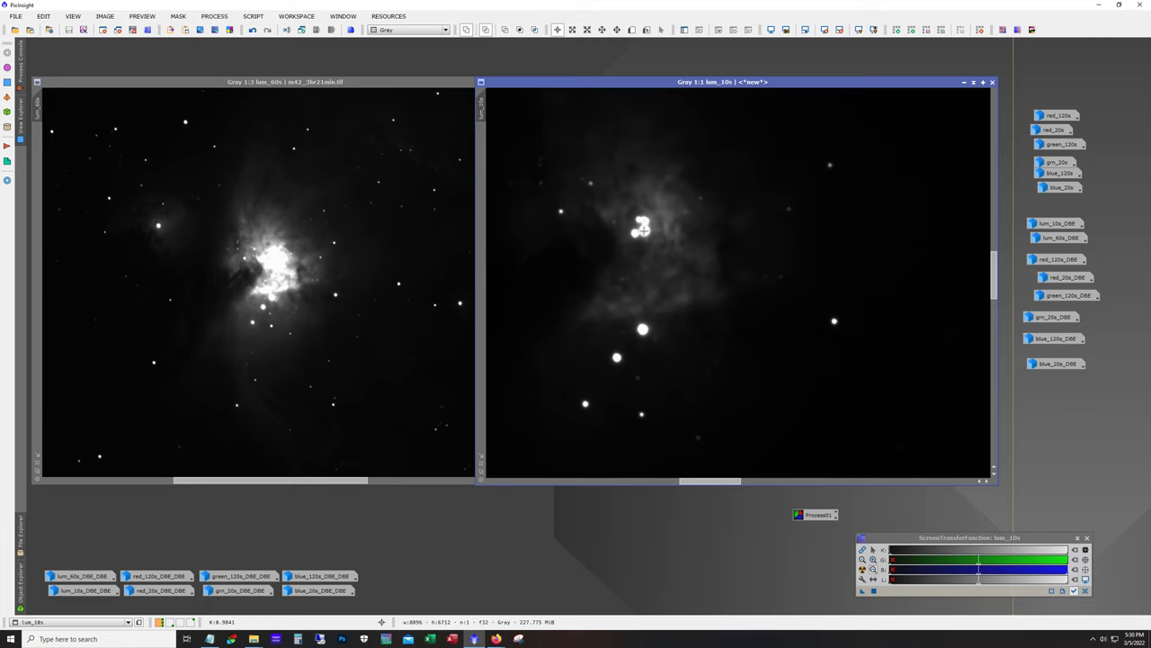
pyautogui.scroll(-1, 684, 285)
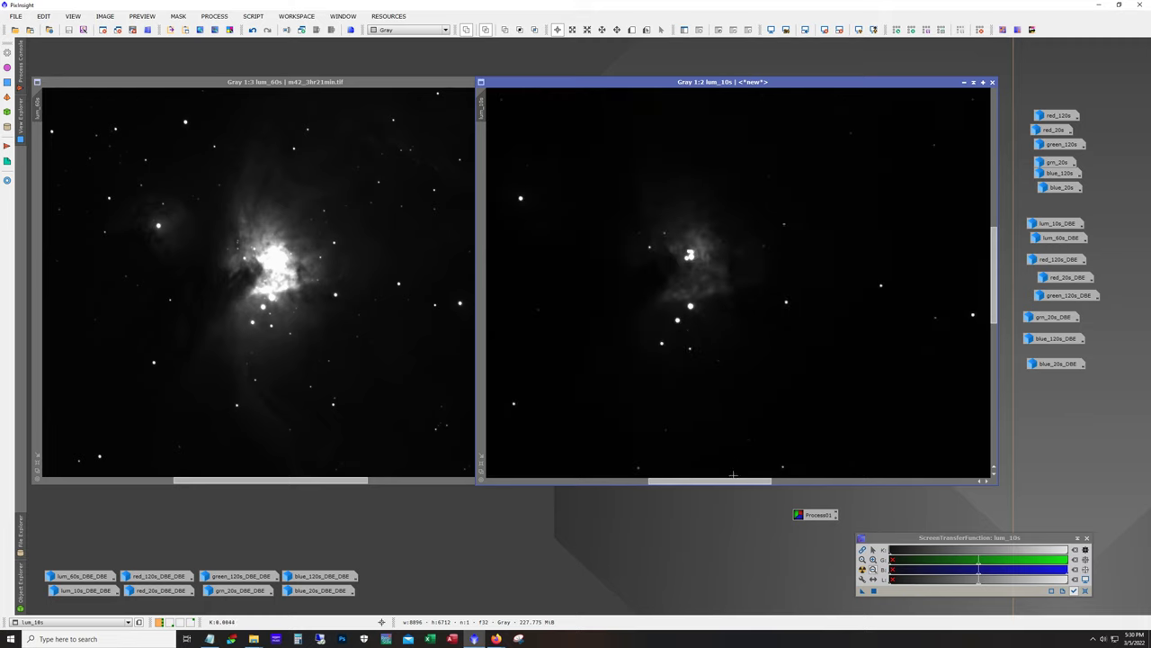
pyautogui.scroll(-1, 740, 290)
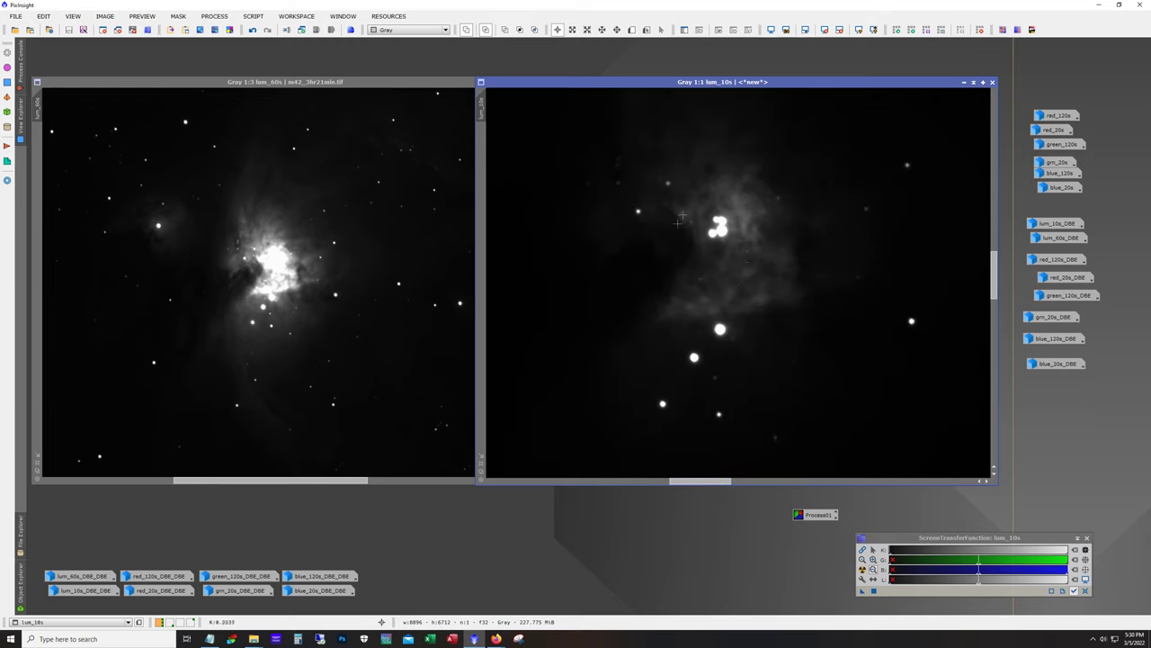
pyautogui.scroll(-5, 724, 286)
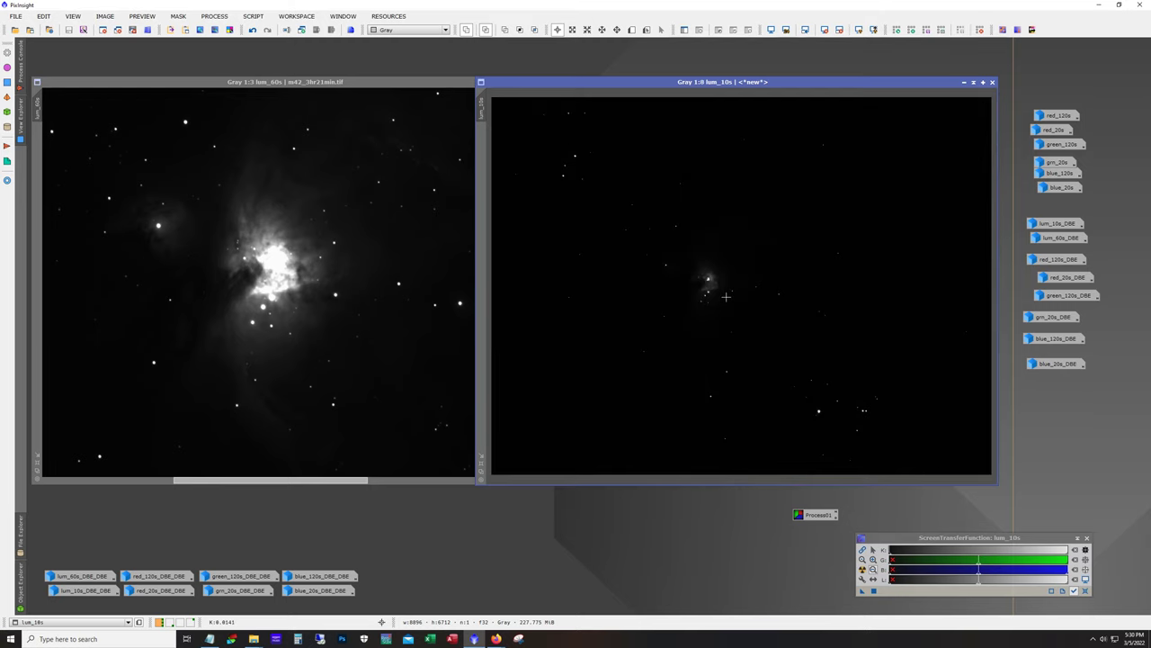
pyautogui.hotkey('ctrl', 'a')
pyautogui.click(421, 304)
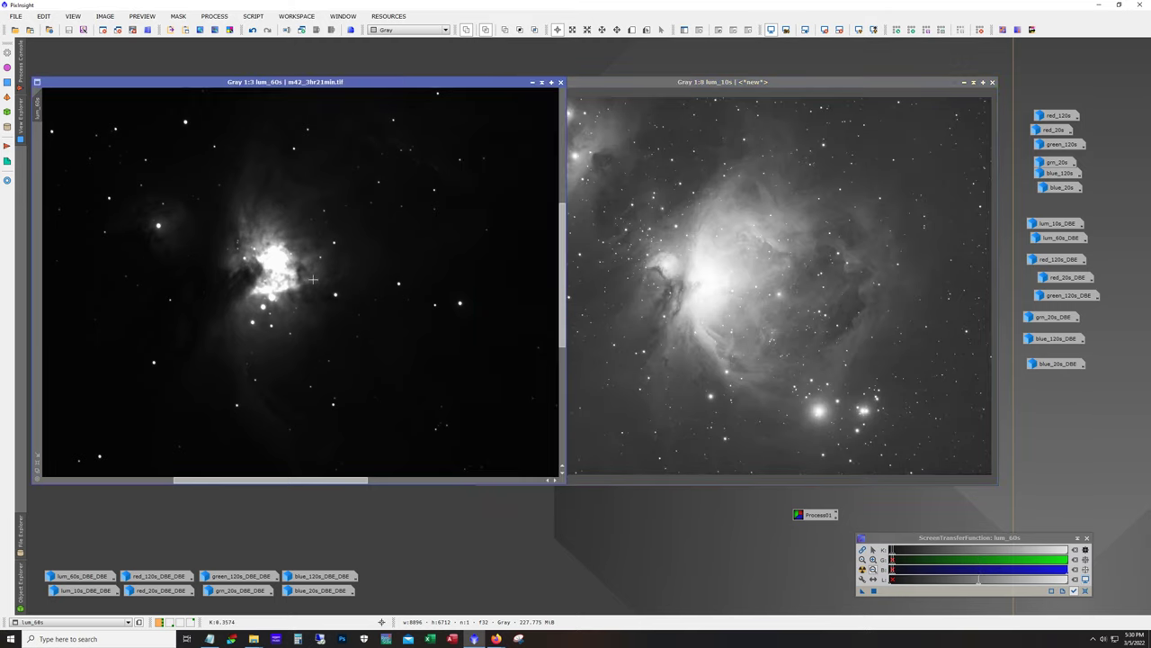
pyautogui.hotkey('ctrl', 'a')
pyautogui.scroll(-5, 290, 265)
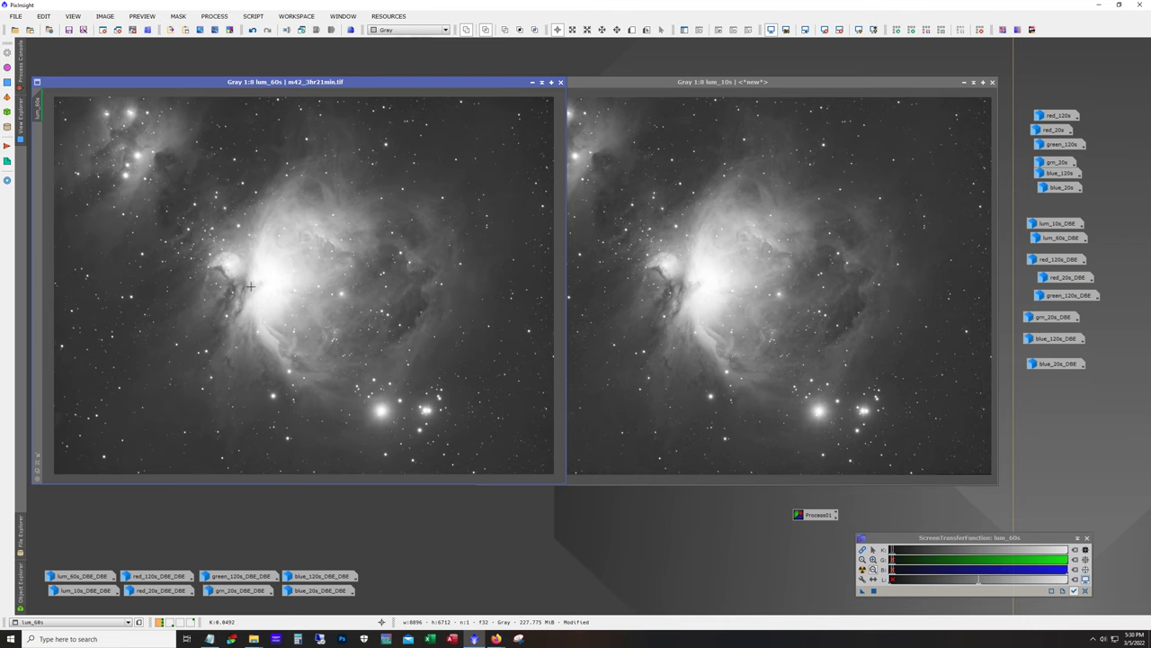
pyautogui.hotkey('ctrl', 'F12')
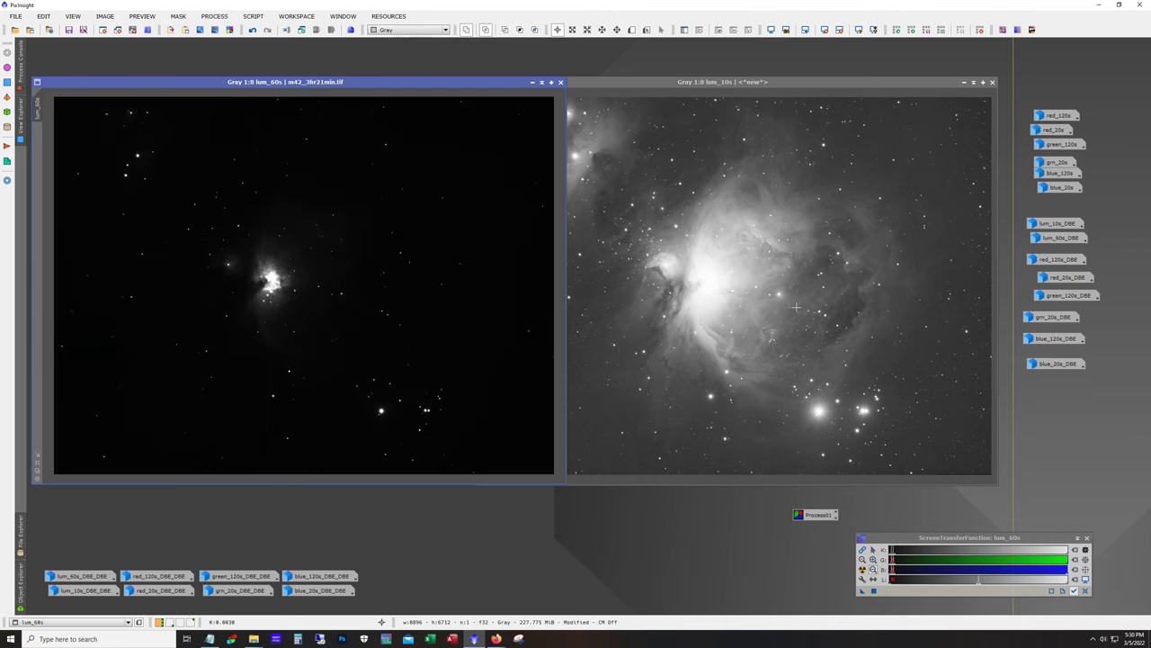
pyautogui.click(796, 308)
pyautogui.hotkey('ctrl', 'F12')
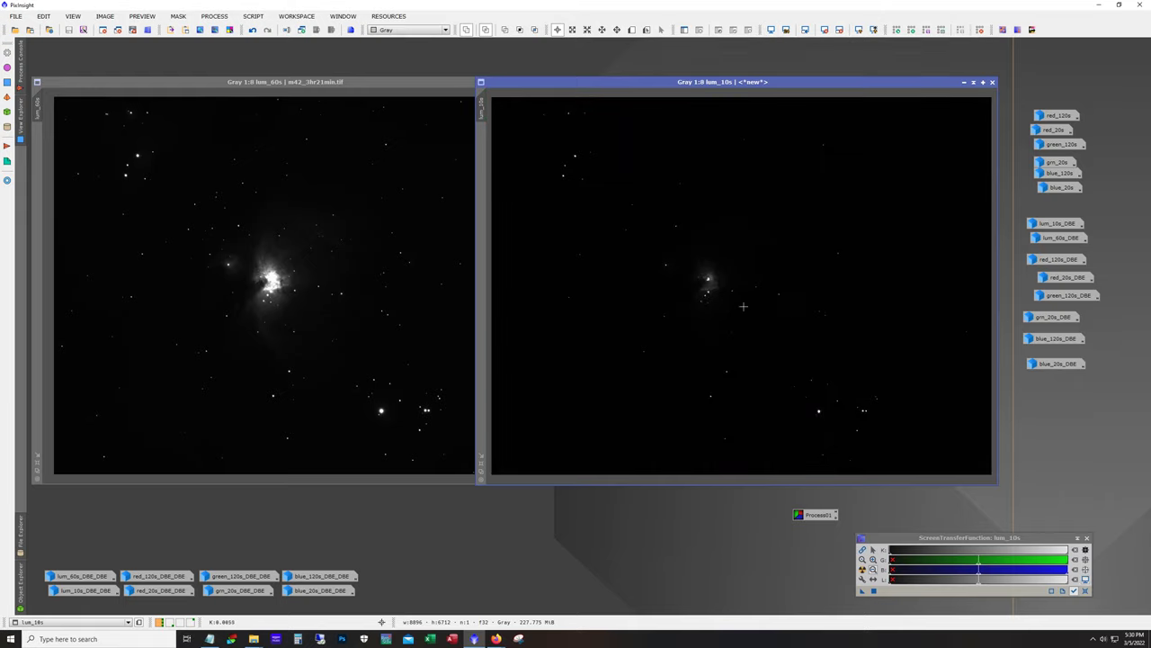
pyautogui.scroll(6, 268, 281)
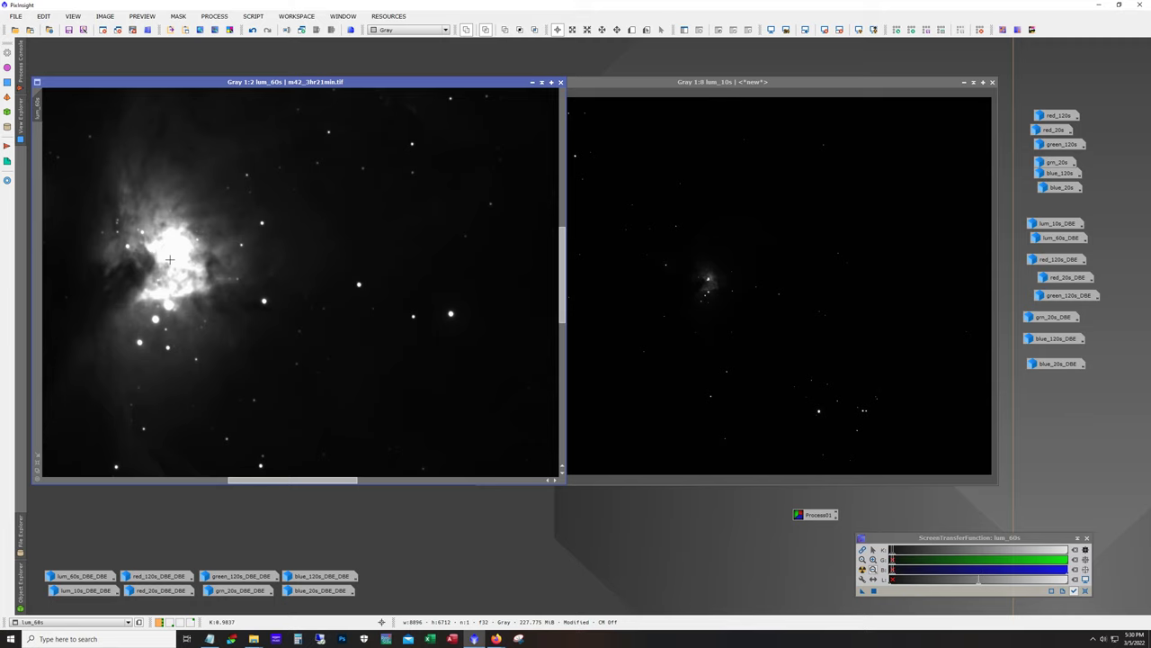
pyautogui.scroll(-4, 385, 329)
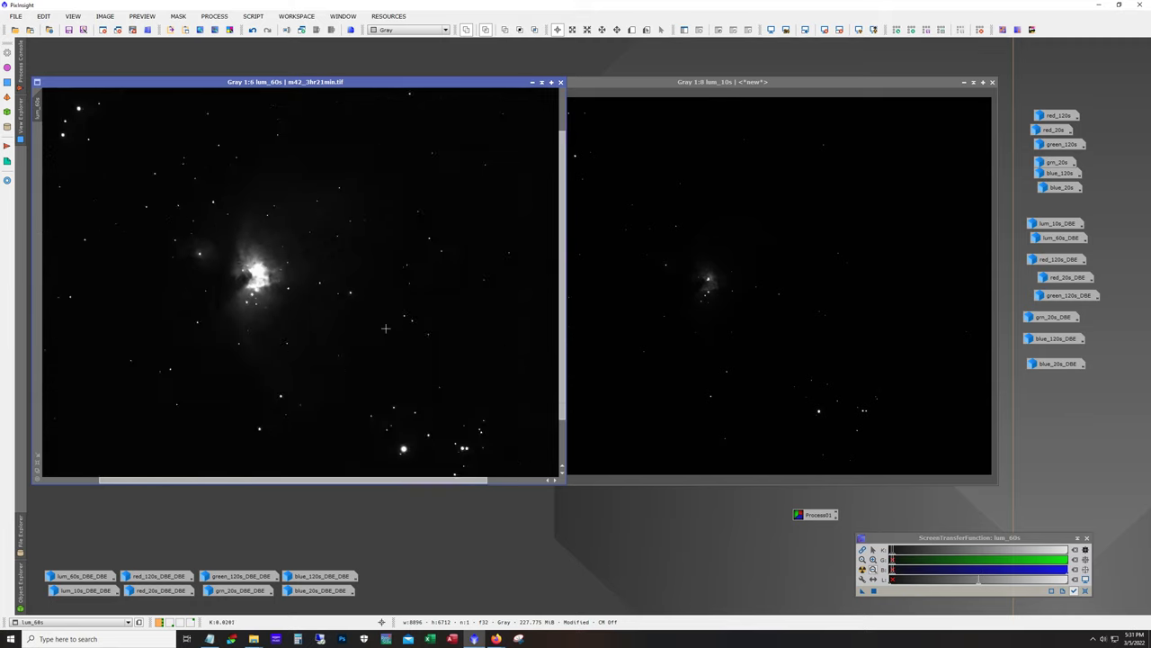
pyautogui.scroll(-2, 385, 328)
pyautogui.click(654, 364)
pyautogui.scroll(-3, 655, 364)
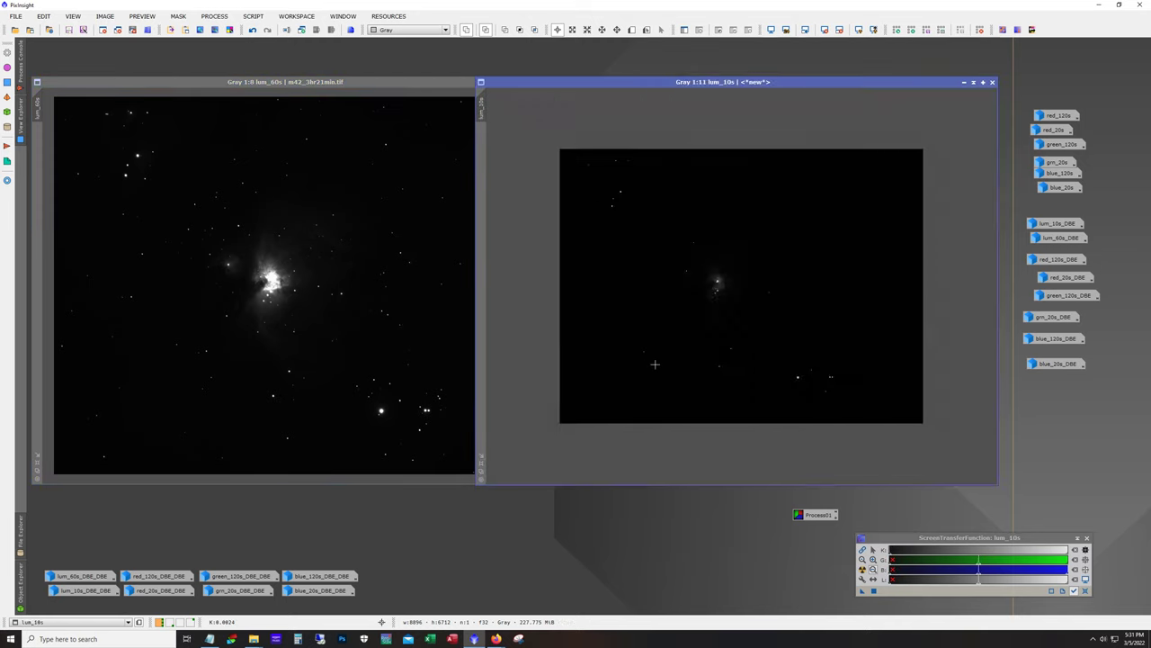
pyautogui.scroll(3, 654, 365)
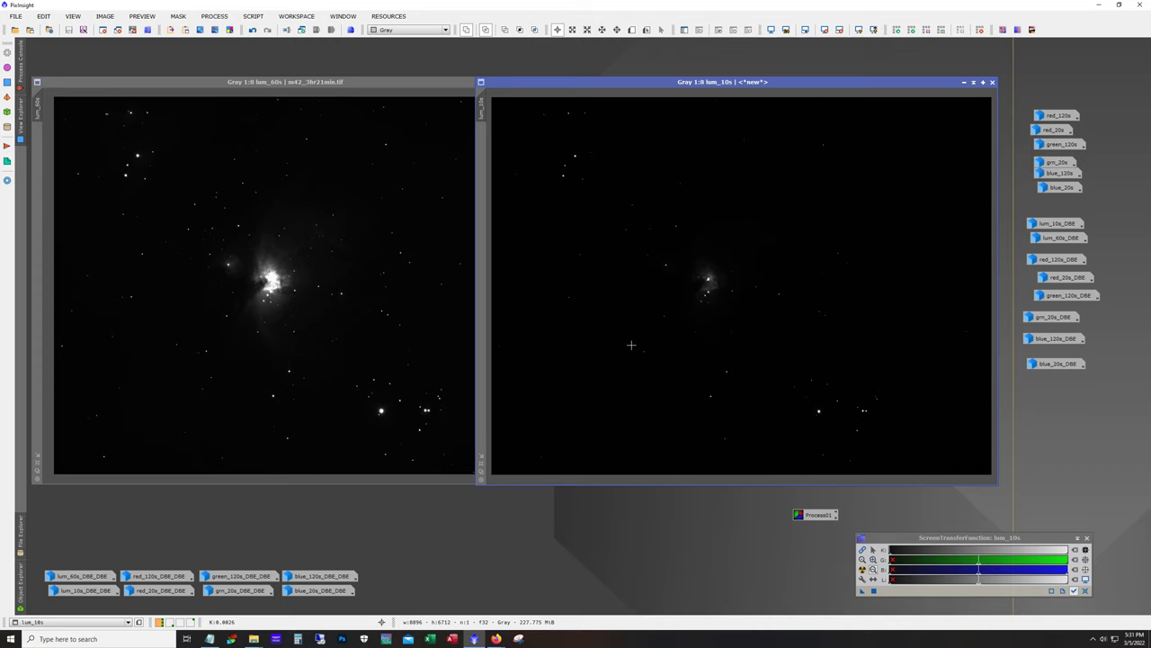
pyautogui.scroll(6, 631, 344)
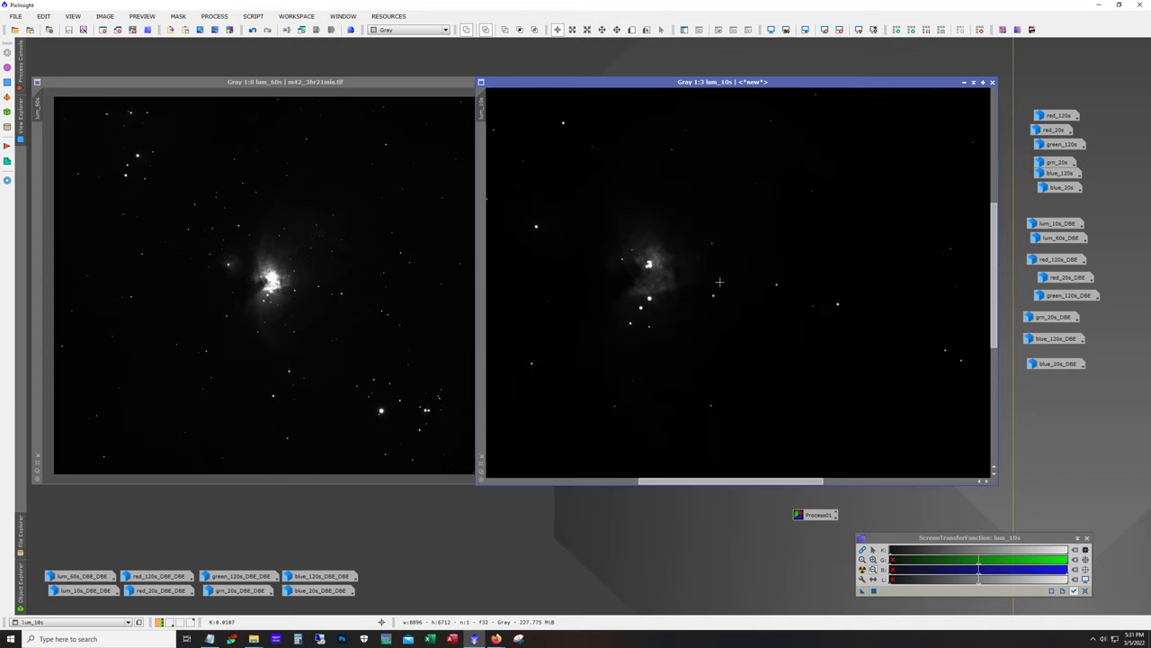
pyautogui.scroll(5, 225, 331)
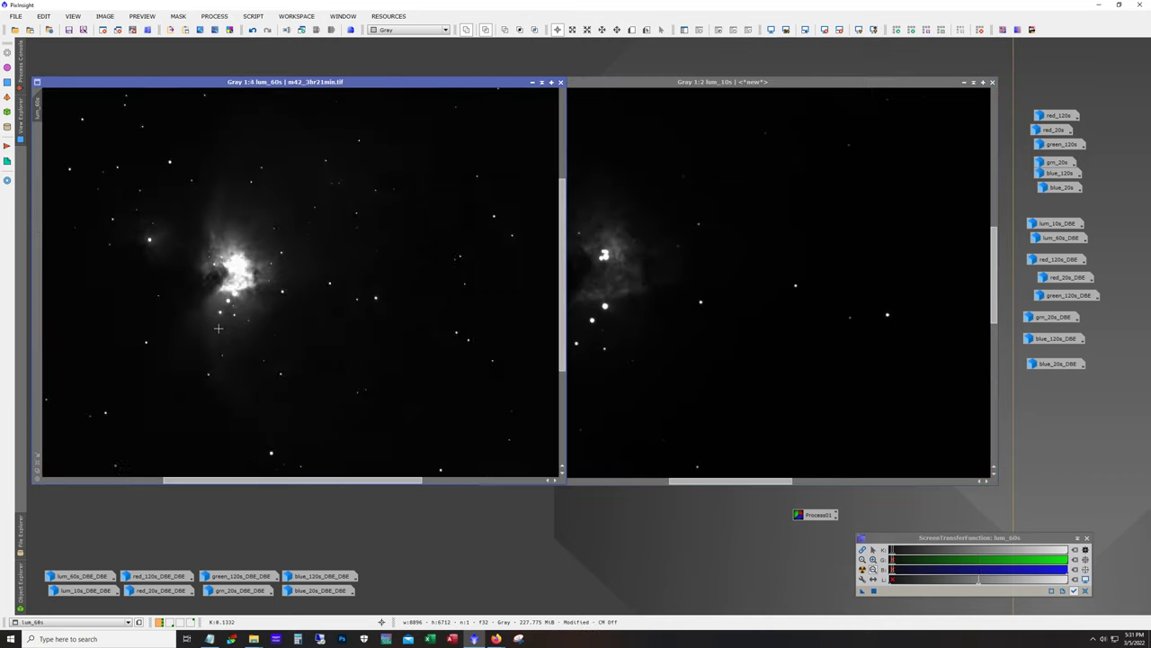
pyautogui.moveTo(342, 479); pyautogui.dragTo(322, 480)
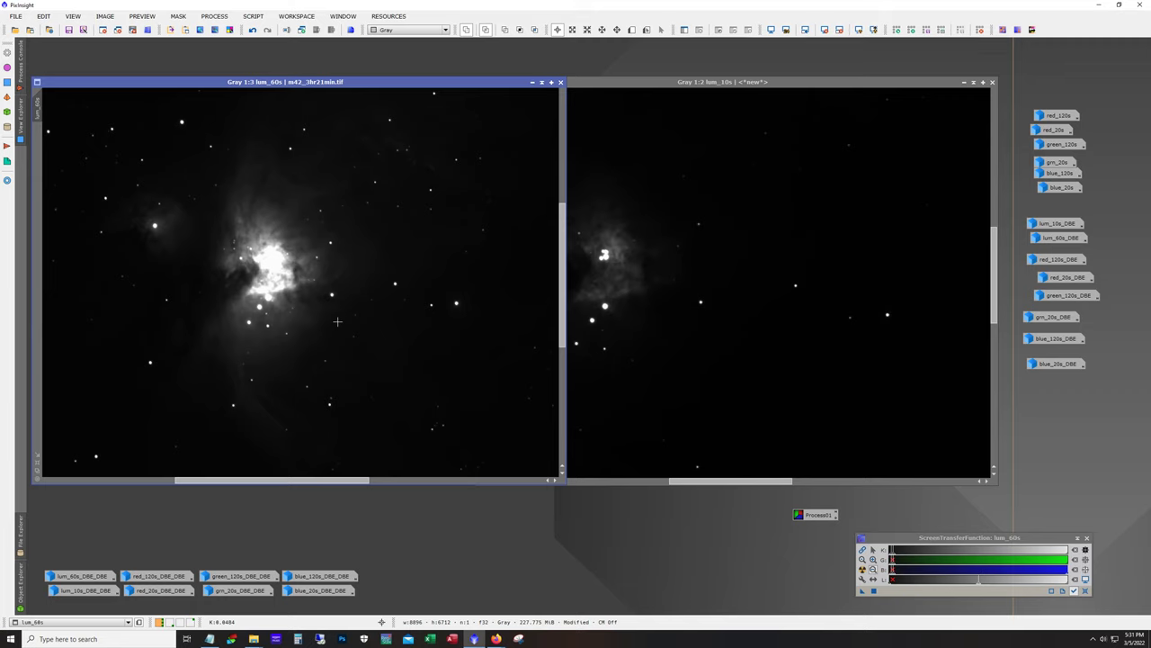
pyautogui.click(760, 288)
pyautogui.moveTo(753, 483); pyautogui.dragTo(735, 483)
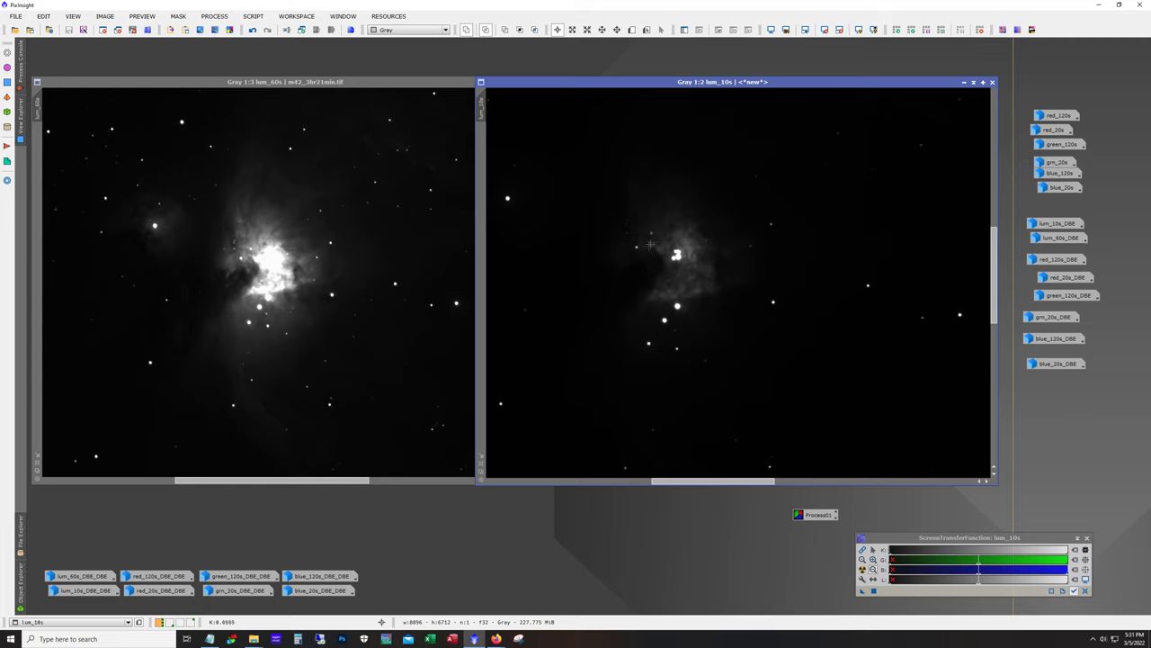
pyautogui.scroll(-1, 706, 318)
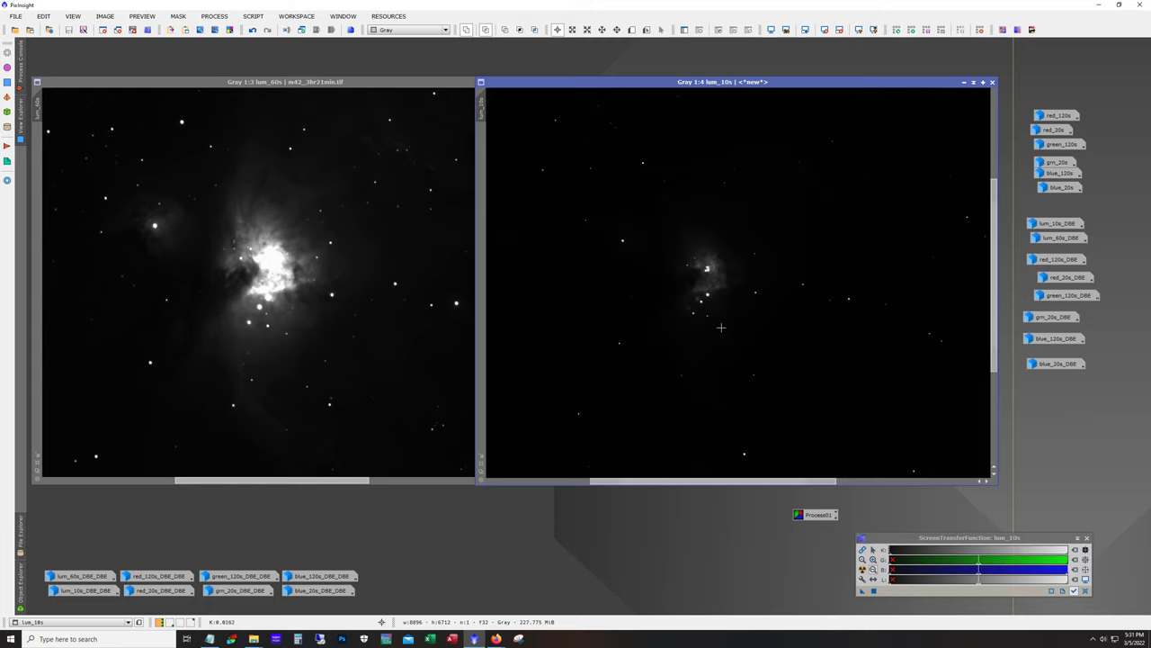
pyautogui.scroll(2, 725, 282)
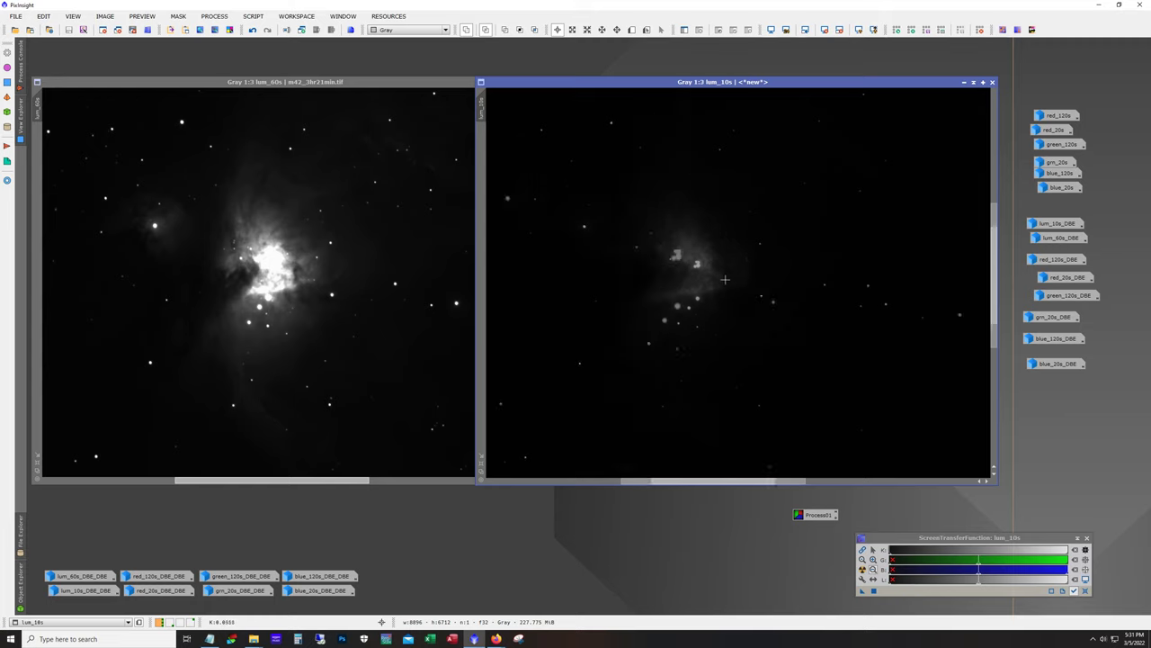
pyautogui.scroll(-3, 725, 282)
pyautogui.scroll(-3, 725, 282)
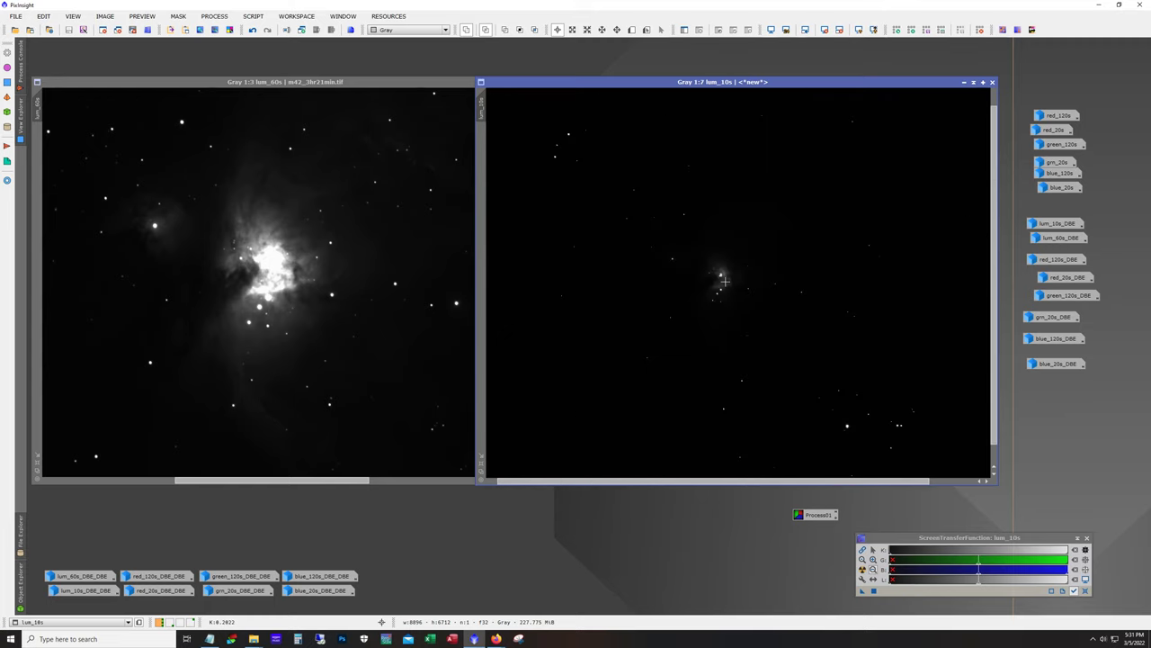
pyautogui.scroll(6, 725, 281)
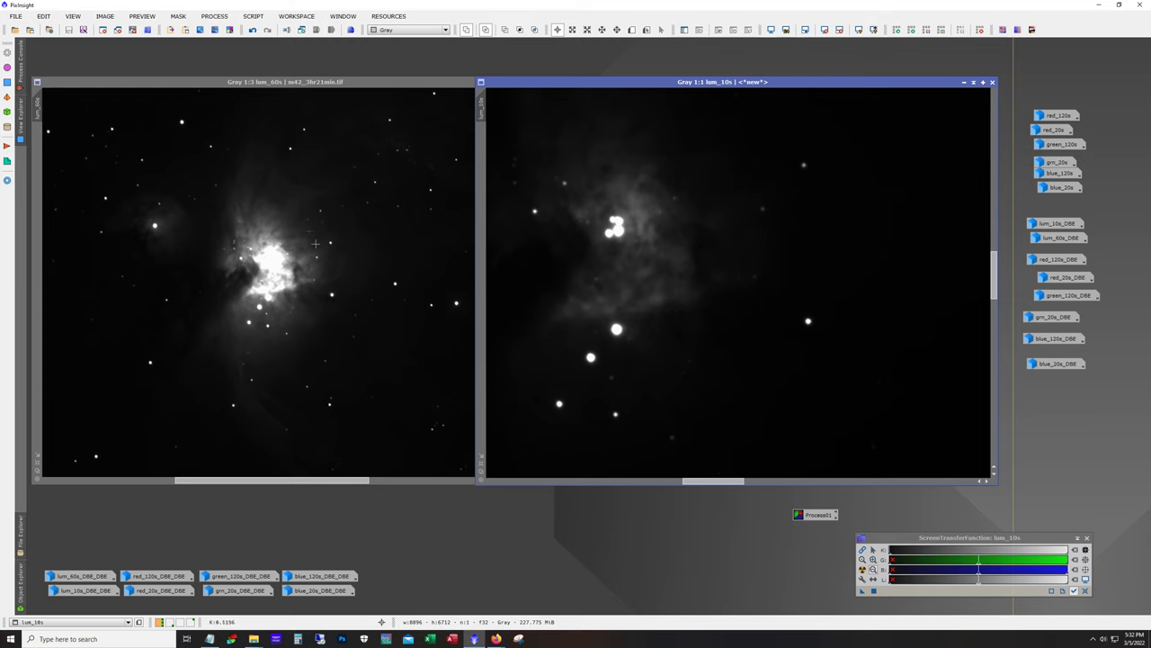
pyautogui.click(372, 138)
pyautogui.scroll(-6, 372, 139)
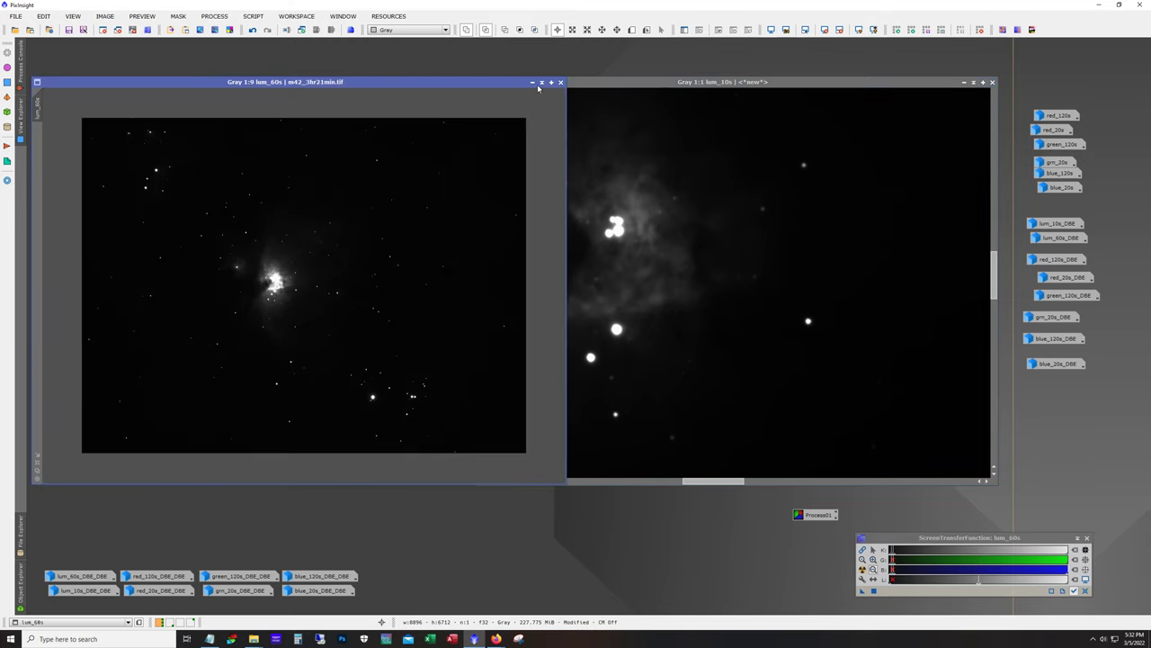
# Minimize lum_60s and lum_10s to icons and select the eight DBE image icons
pyautogui.click(532, 82)
pyautogui.click(974, 83)
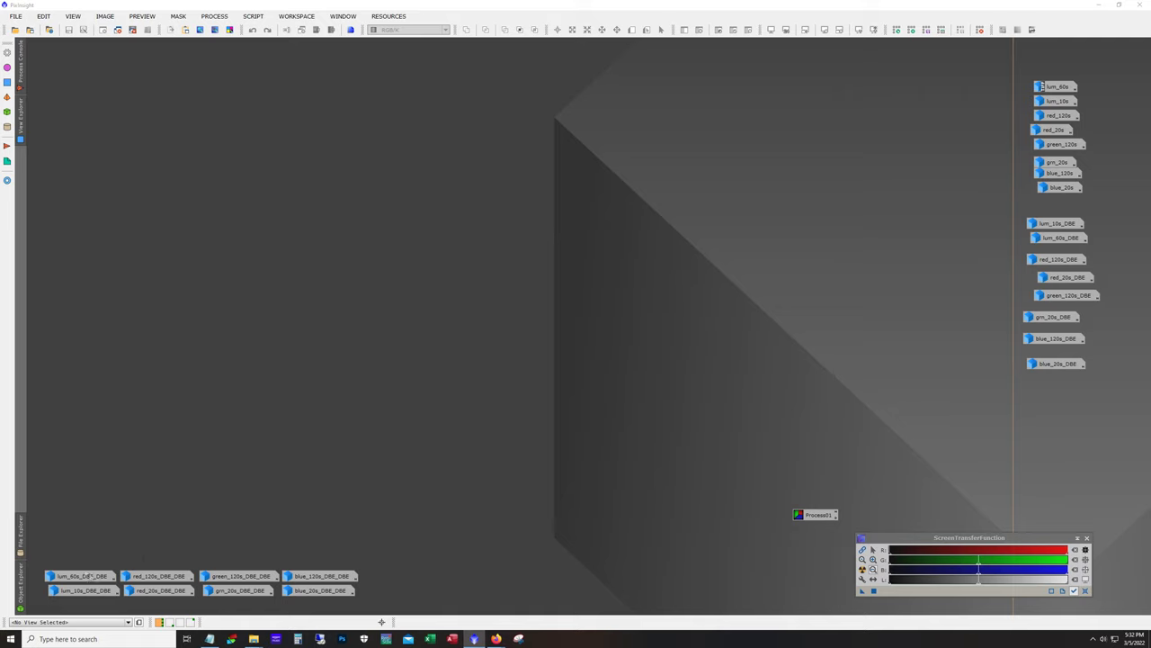
pyautogui.moveTo(44, 542); pyautogui.dragTo(367, 604)
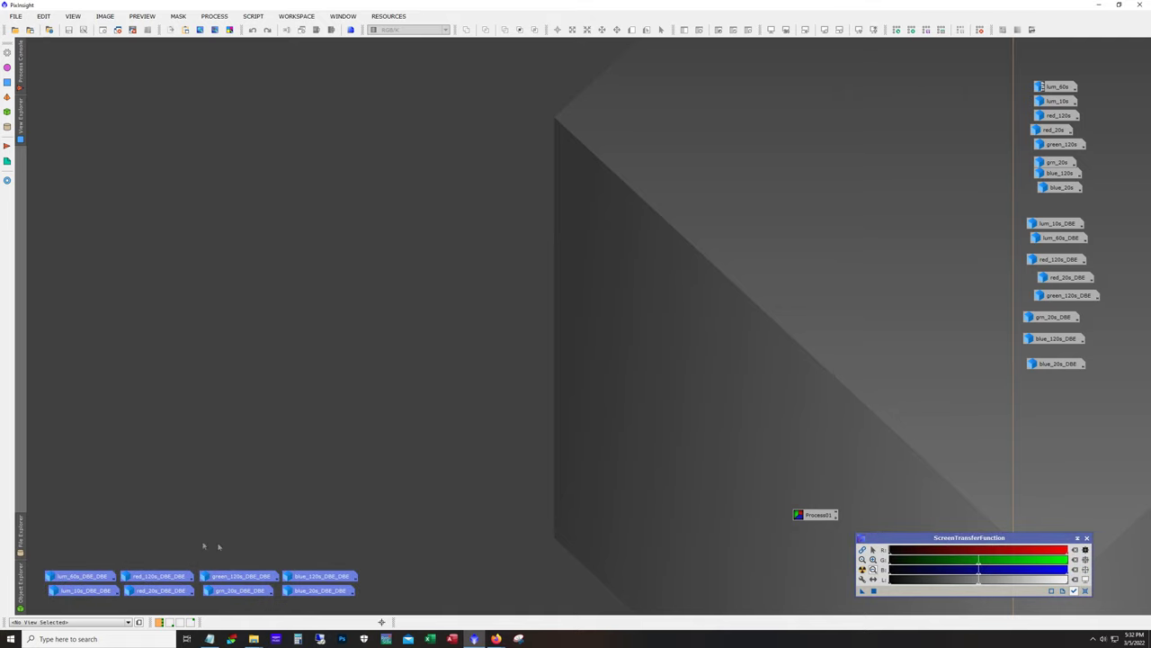
pyautogui.click(155, 544)
pyautogui.moveTo(52, 542); pyautogui.dragTo(363, 576)
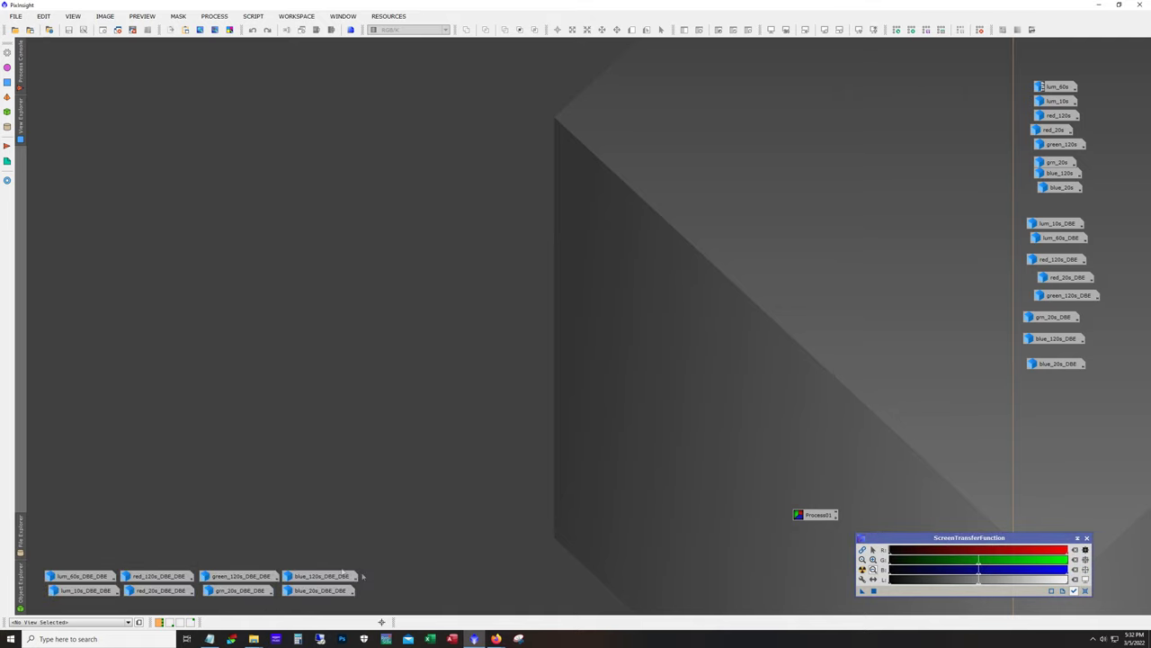
pyautogui.moveTo(47, 531); pyautogui.dragTo(355, 608)
# Open lum_60s_DBE_DBE and lum_10s_DBE_DBE and place their windows side by side
pyautogui.doubleClick(99, 581)
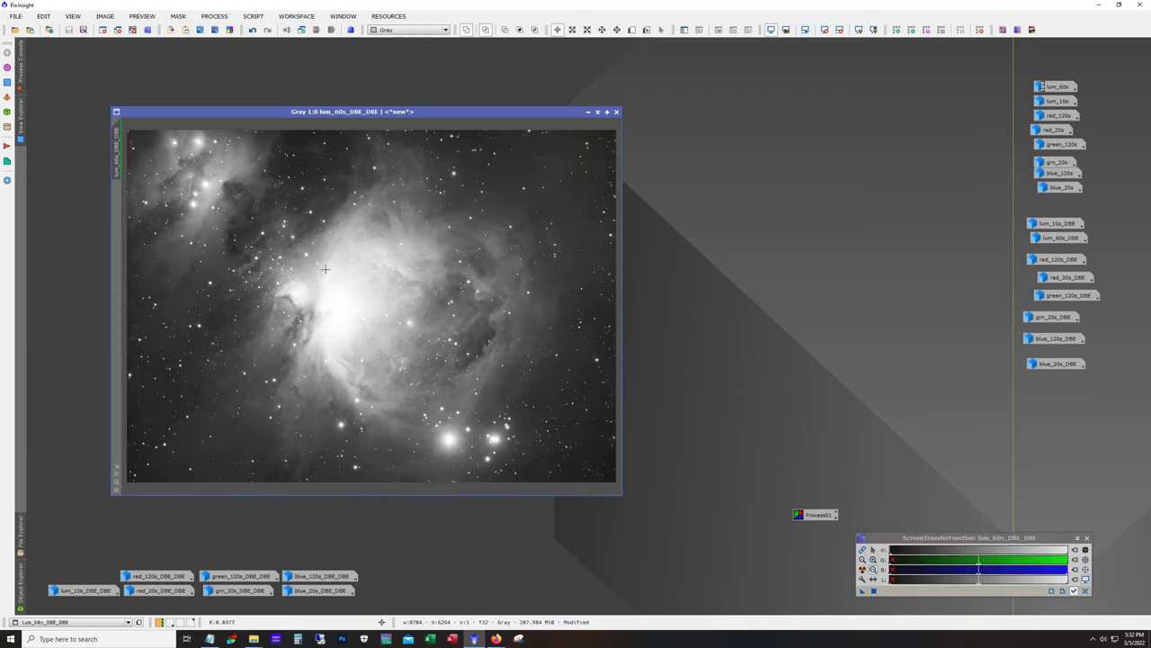
pyautogui.moveTo(358, 115); pyautogui.dragTo(286, 96)
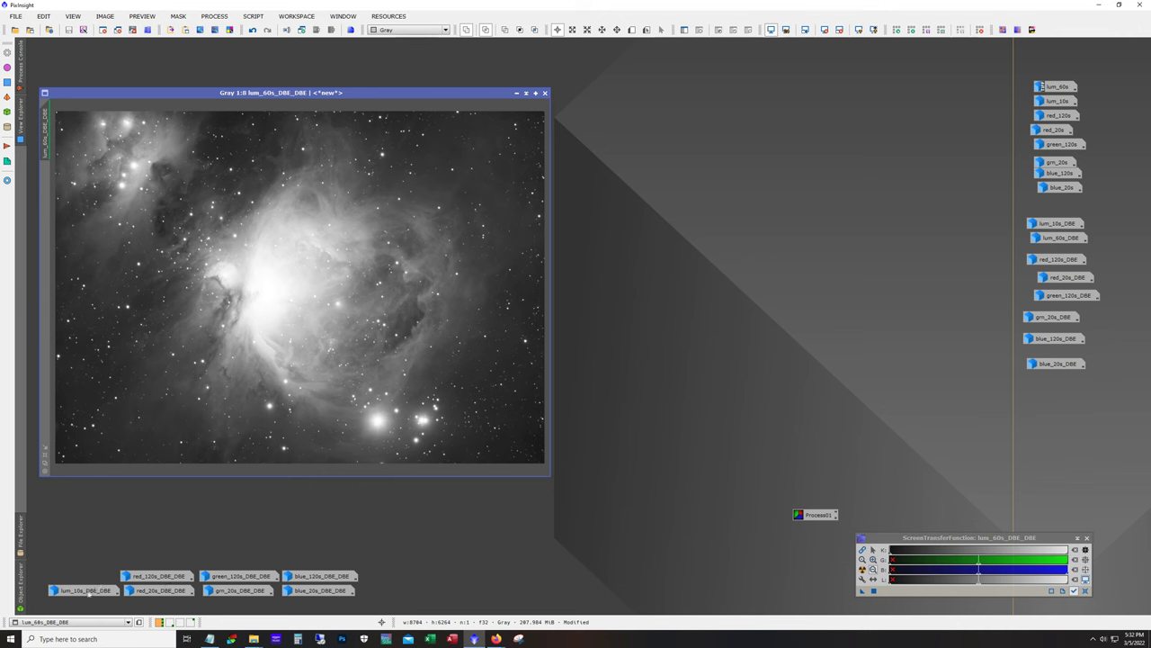
pyautogui.doubleClick(87, 590)
pyautogui.moveTo(174, 110); pyautogui.dragTo(628, 98)
pyautogui.click(319, 297)
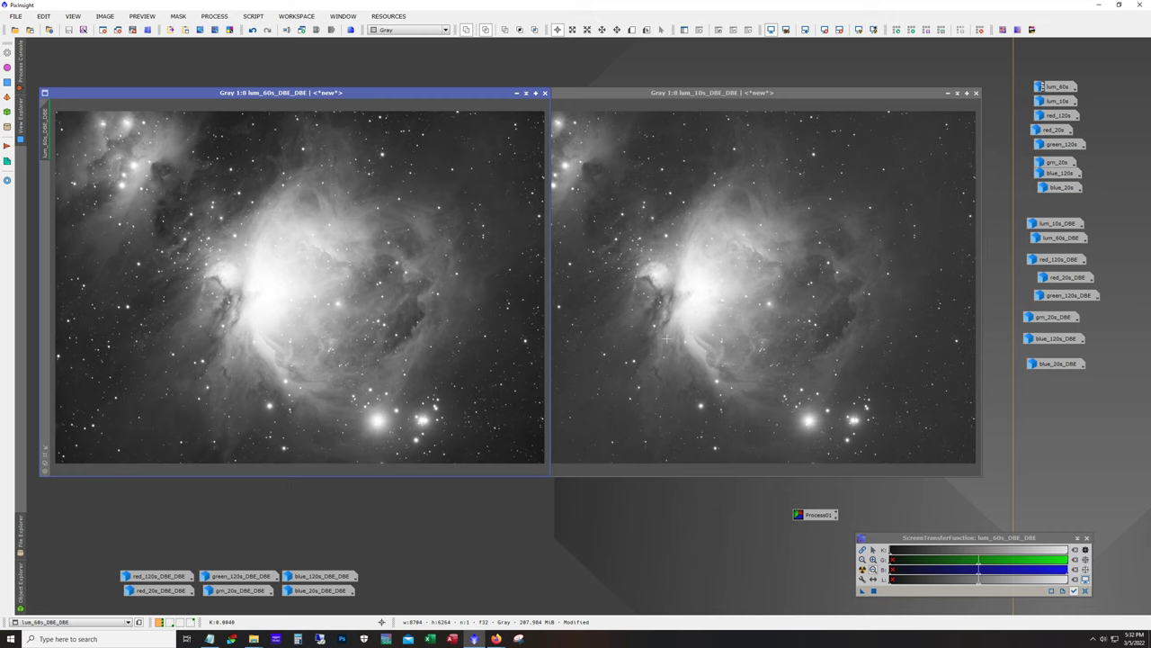
# Toggle the screen stretch with Ctrl+F12 on lum_10s and lum_60s to compare them unstretched
pyautogui.click(725, 186)
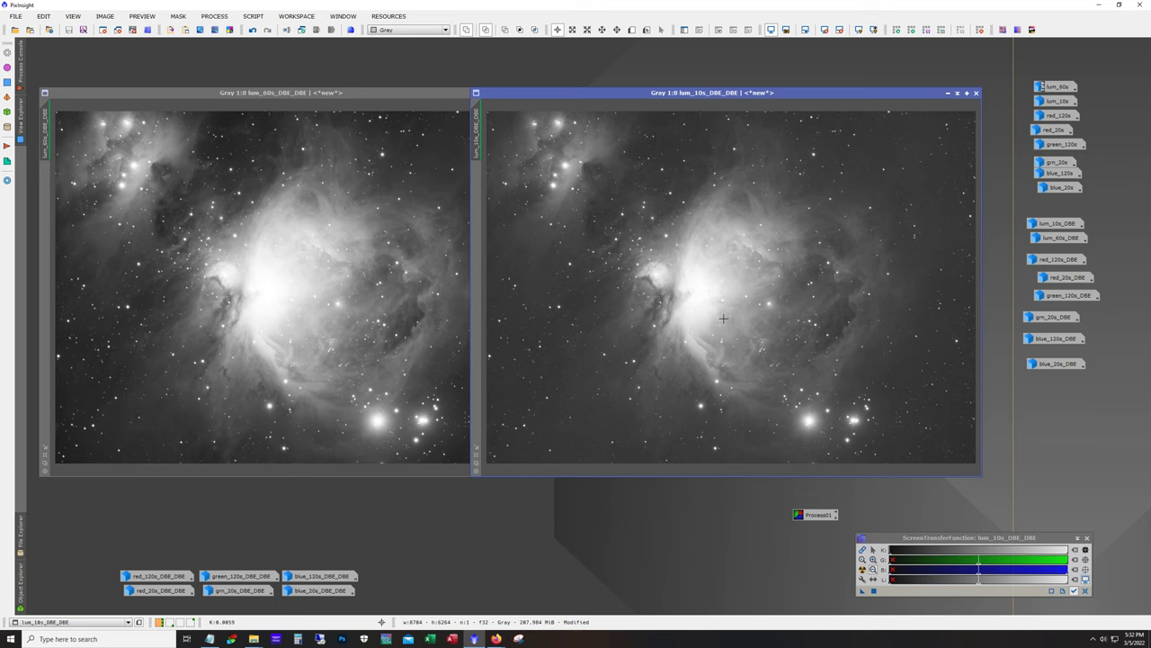
pyautogui.hotkey('ctrl', 'F12')
pyautogui.click(299, 319)
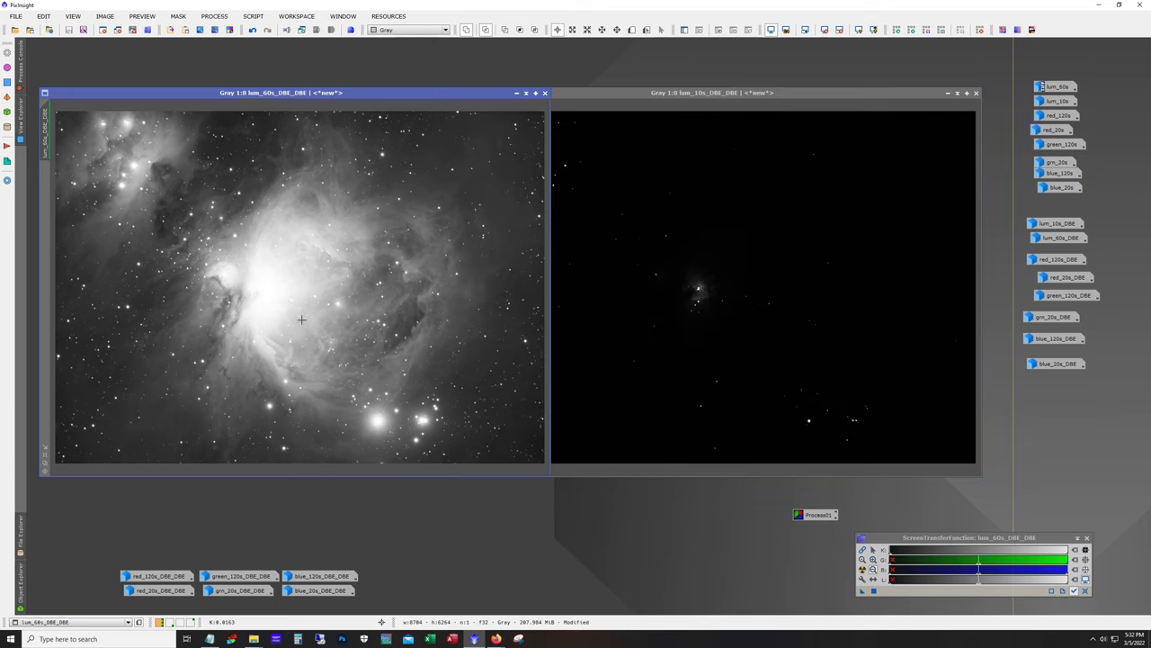
pyautogui.hotkey('ctrl', 'F12')
pyautogui.hotkey('ctrl', 'F12')
pyautogui.click(655, 308)
pyautogui.hotkey('ctrl', 'F12')
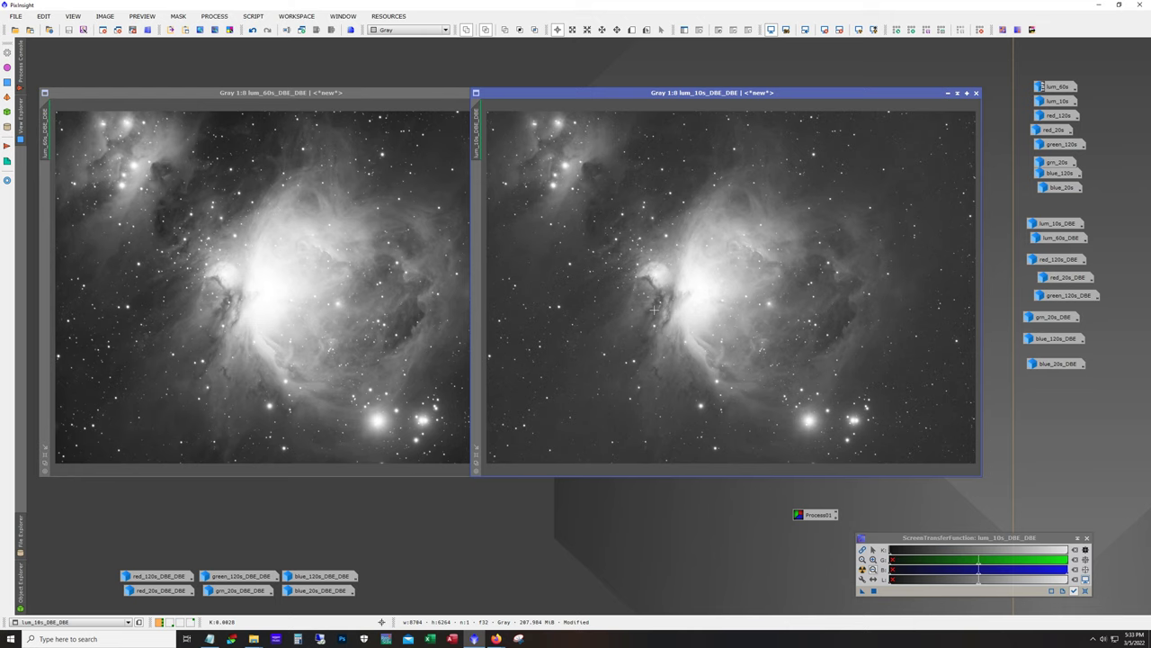
# Minimize both the lum_60s and lum_10s images back to icons
pyautogui.click(439, 107)
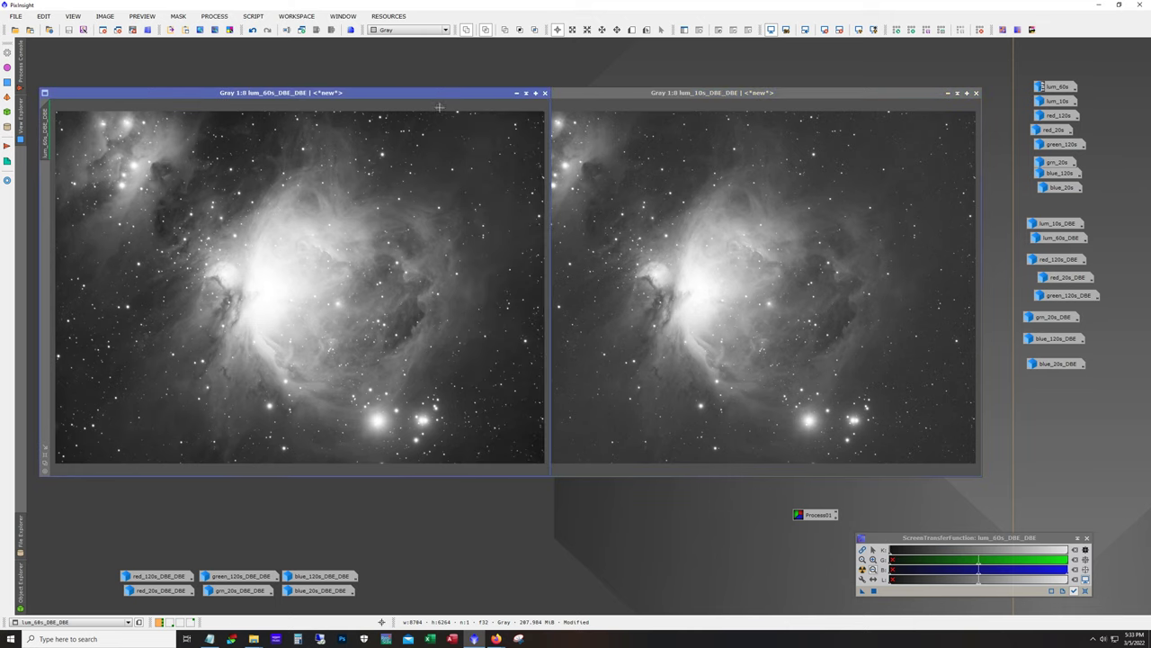
pyautogui.click(516, 93)
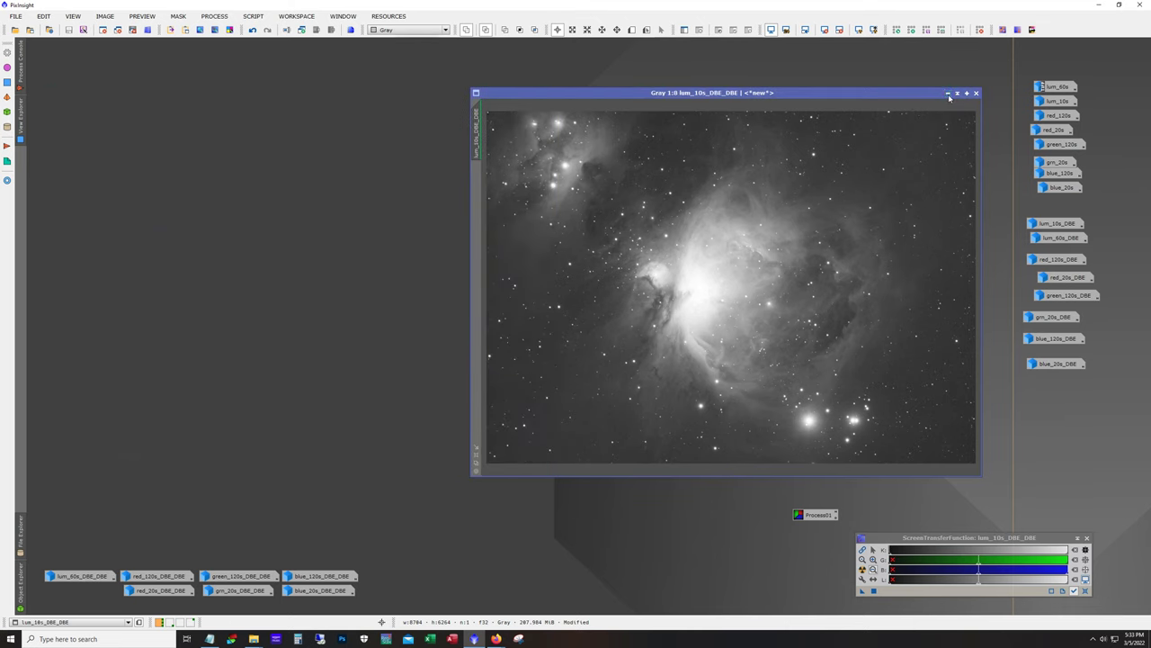
pyautogui.click(947, 93)
# Open red_120s_DBE_DBE and red_20s_DBE_DBE and arrange them side by side
pyautogui.doubleClick(168, 576)
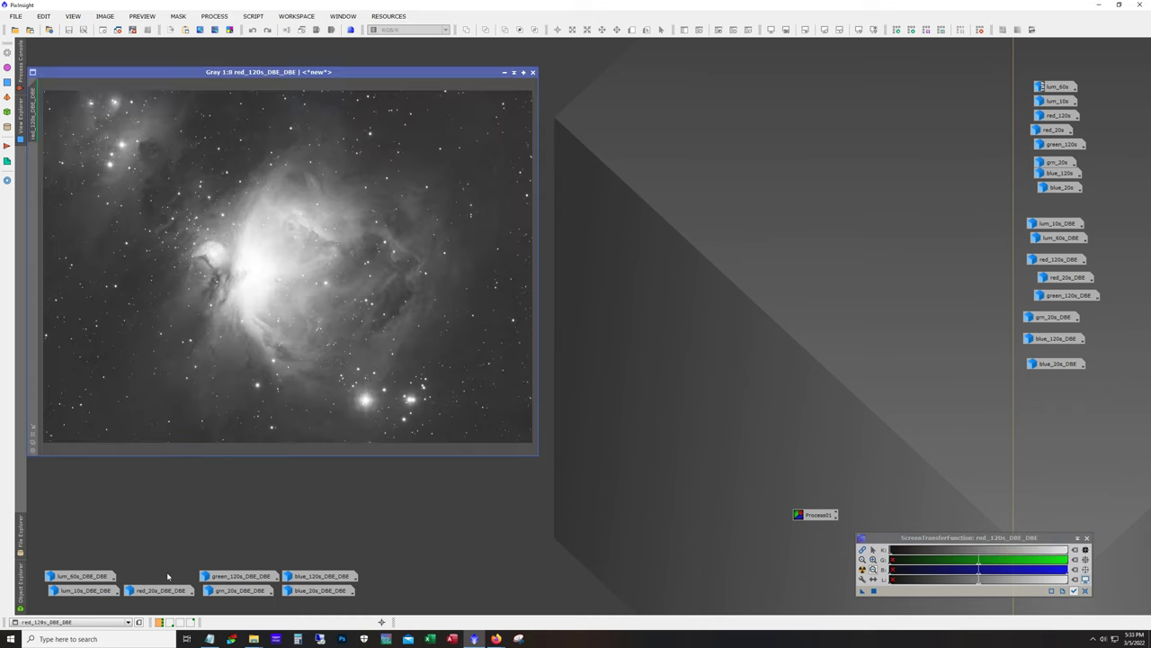
pyautogui.doubleClick(162, 590)
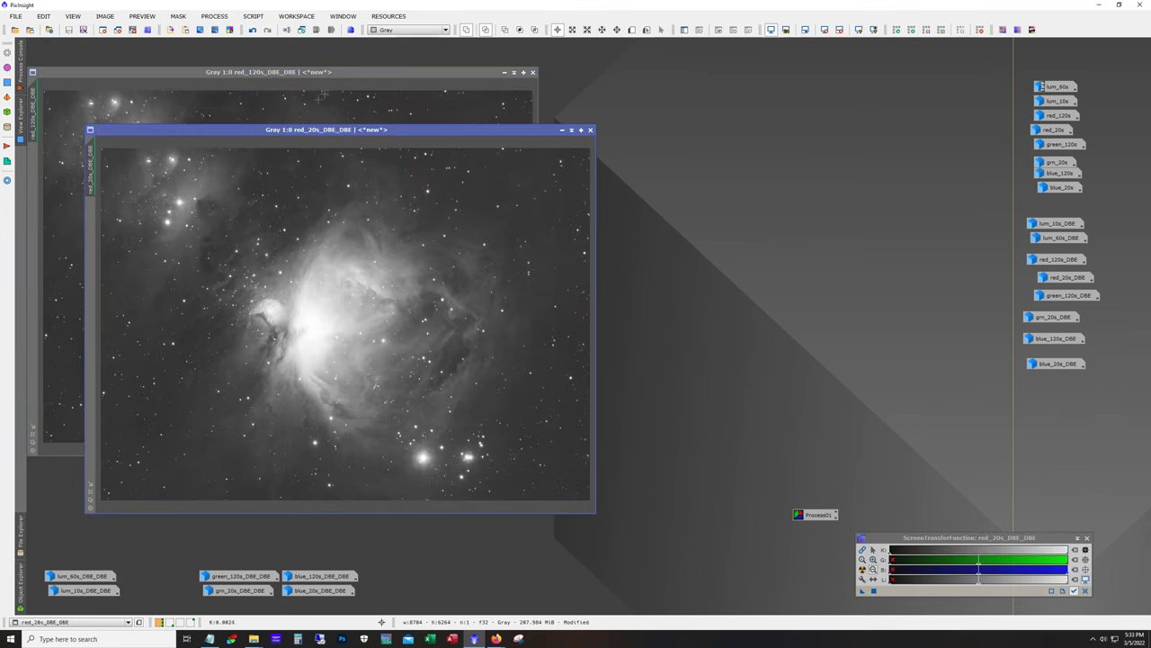
pyautogui.moveTo(248, 131)
pyautogui.mouseDown()
pyautogui.moveTo(695, 99)
pyautogui.moveTo(660, 82)
pyautogui.moveTo(655, 93)
pyautogui.mouseUp()
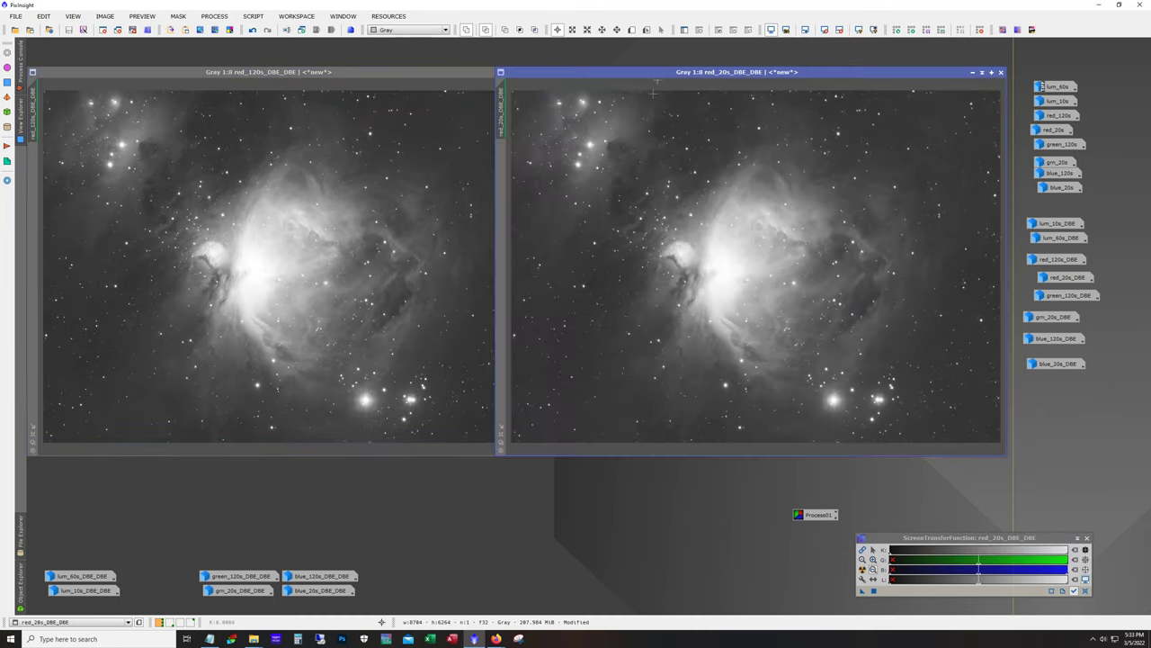
pyautogui.click(234, 367)
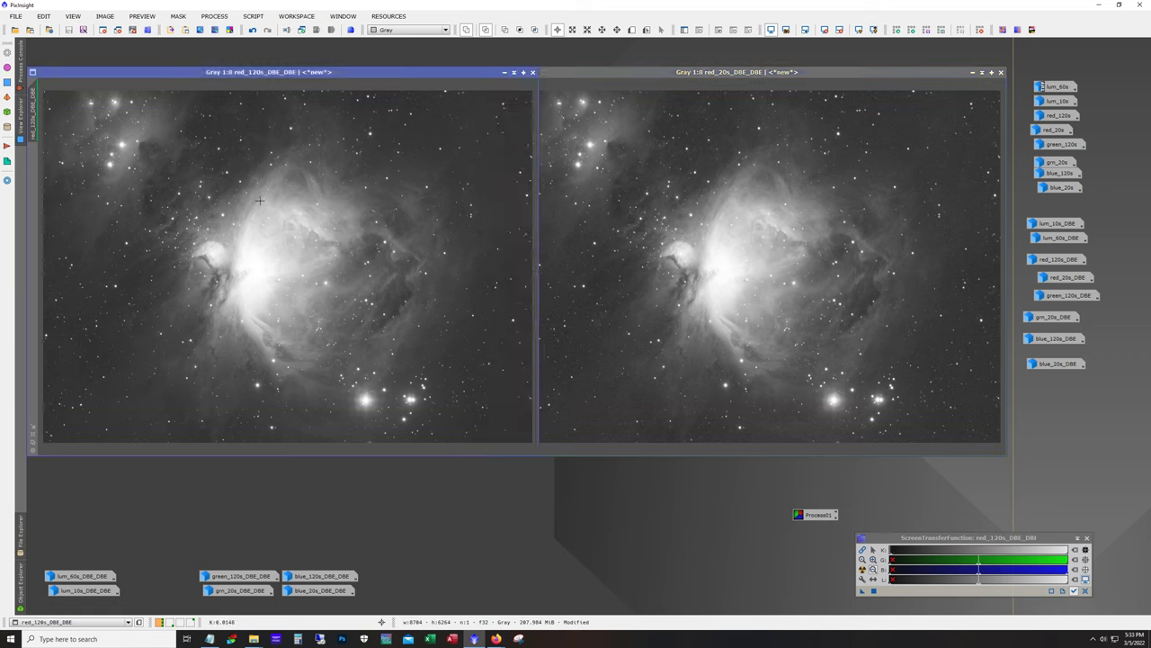
pyautogui.click(771, 243)
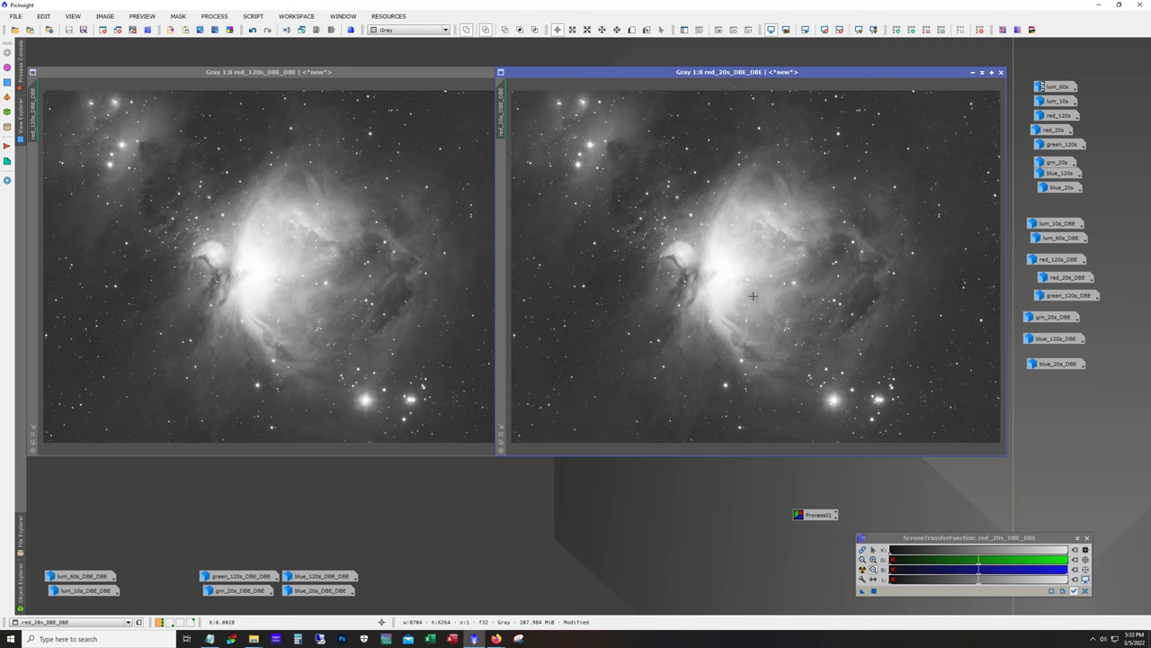
# Show both red images unstretched, zoom into the core, then minimize both to icons
pyautogui.hotkey('ctrl', 'F12')
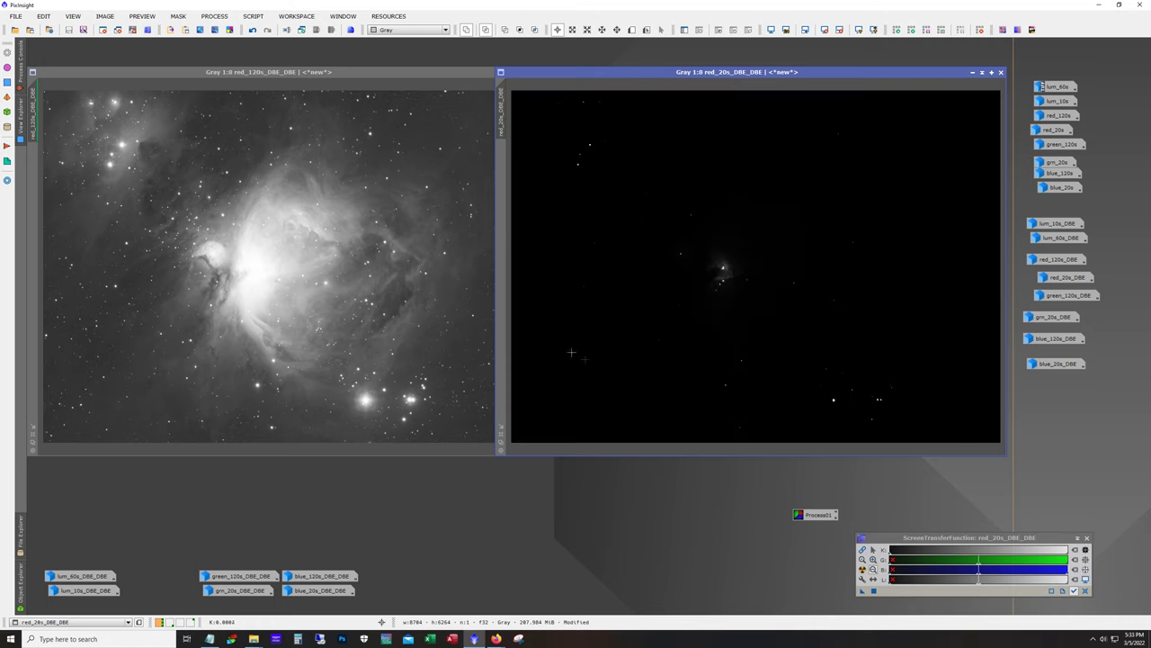
pyautogui.scroll(3, 670, 308)
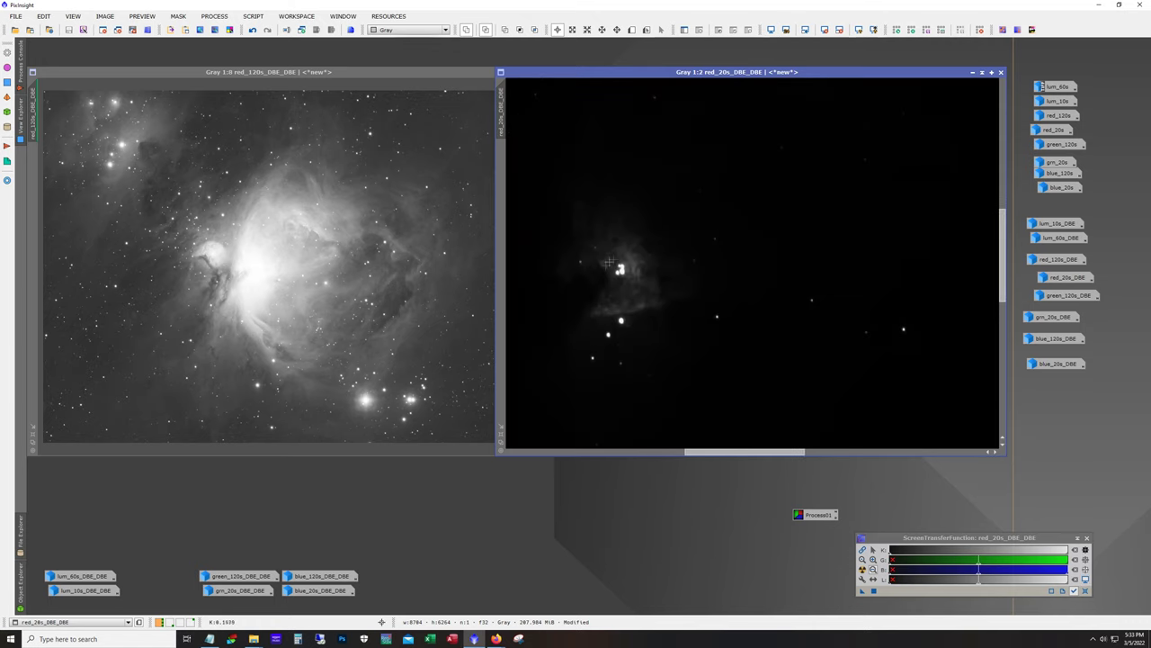
pyautogui.click(298, 276)
pyautogui.hotkey('ctrl', 'F12')
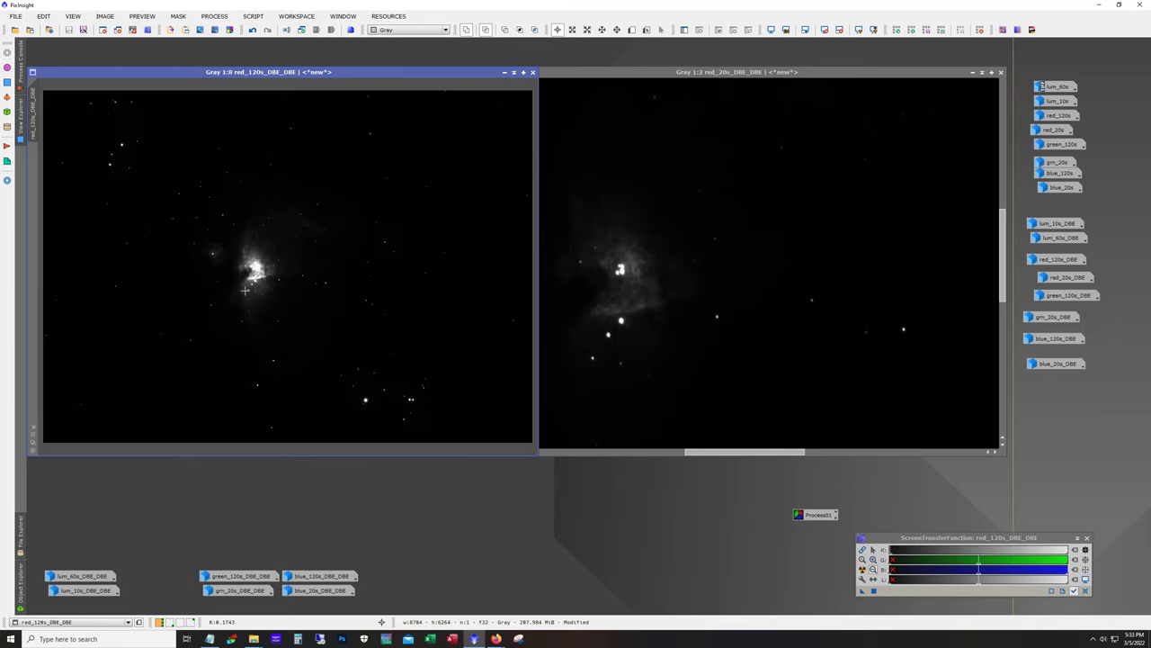
pyautogui.scroll(4, 238, 280)
pyautogui.scroll(2, 222, 280)
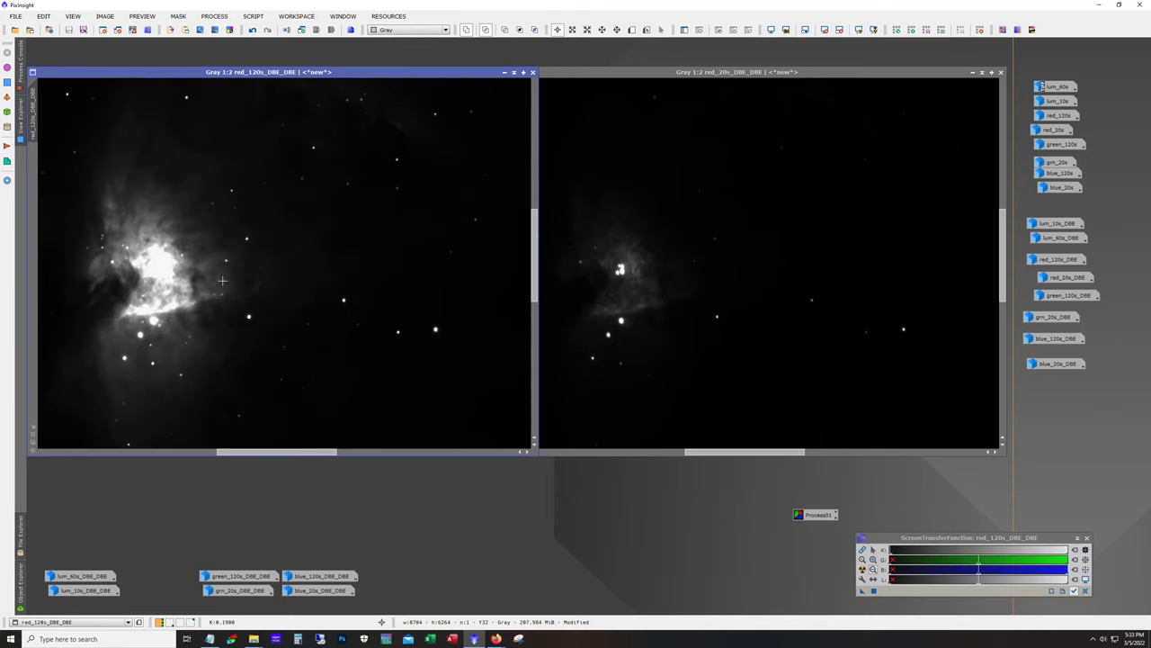
pyautogui.click(504, 72)
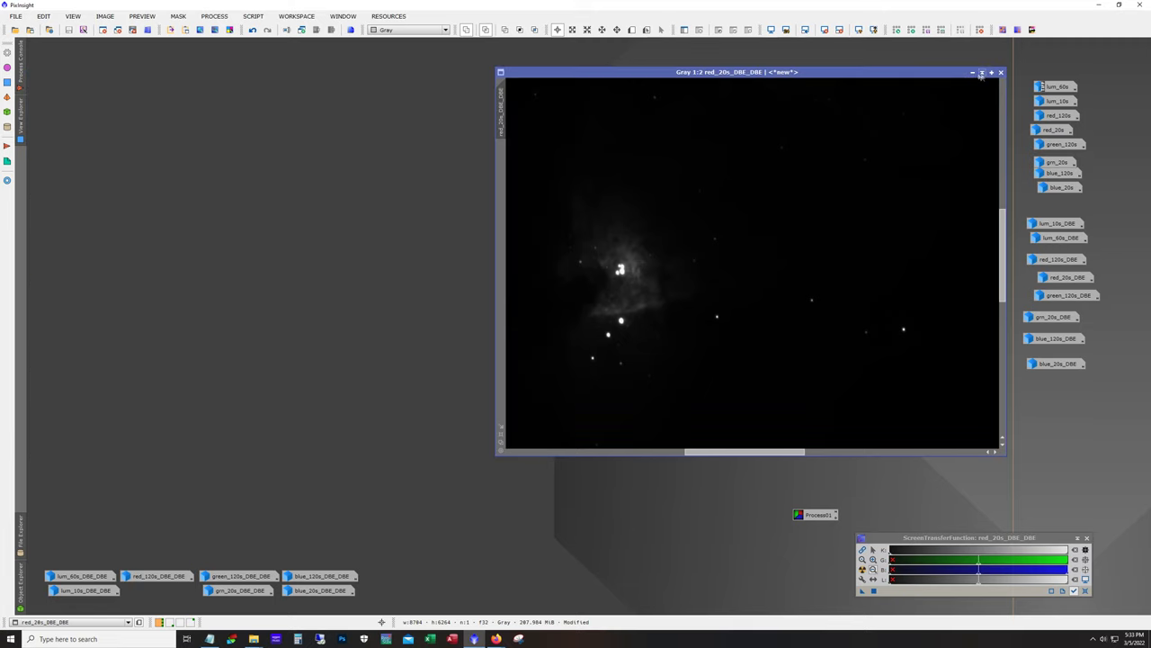
pyautogui.click(972, 72)
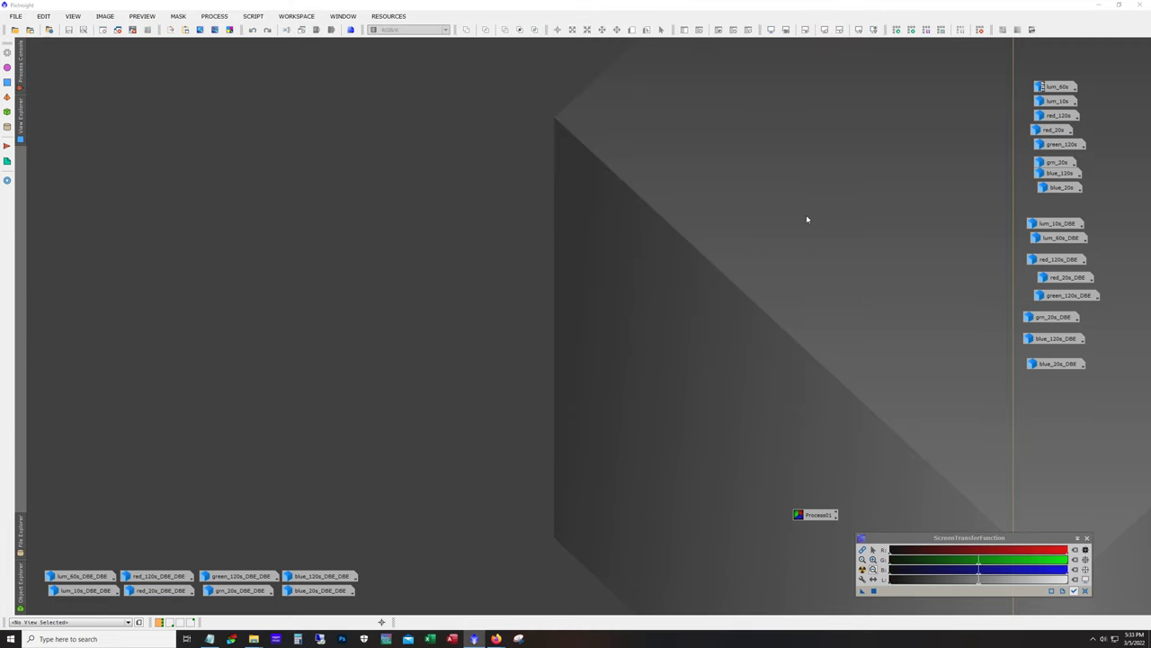
# Open HDRComposition from All Processes and reposition its panel
pyautogui.click(214, 16)
pyautogui.moveTo(241, 30)
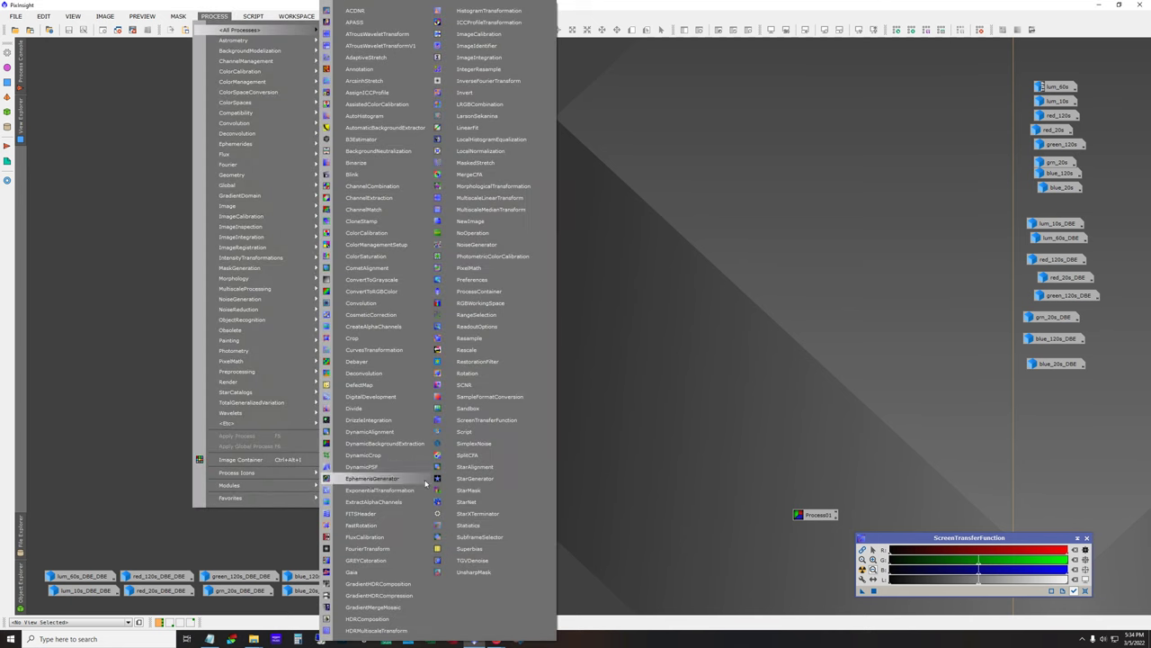
pyautogui.click(393, 620)
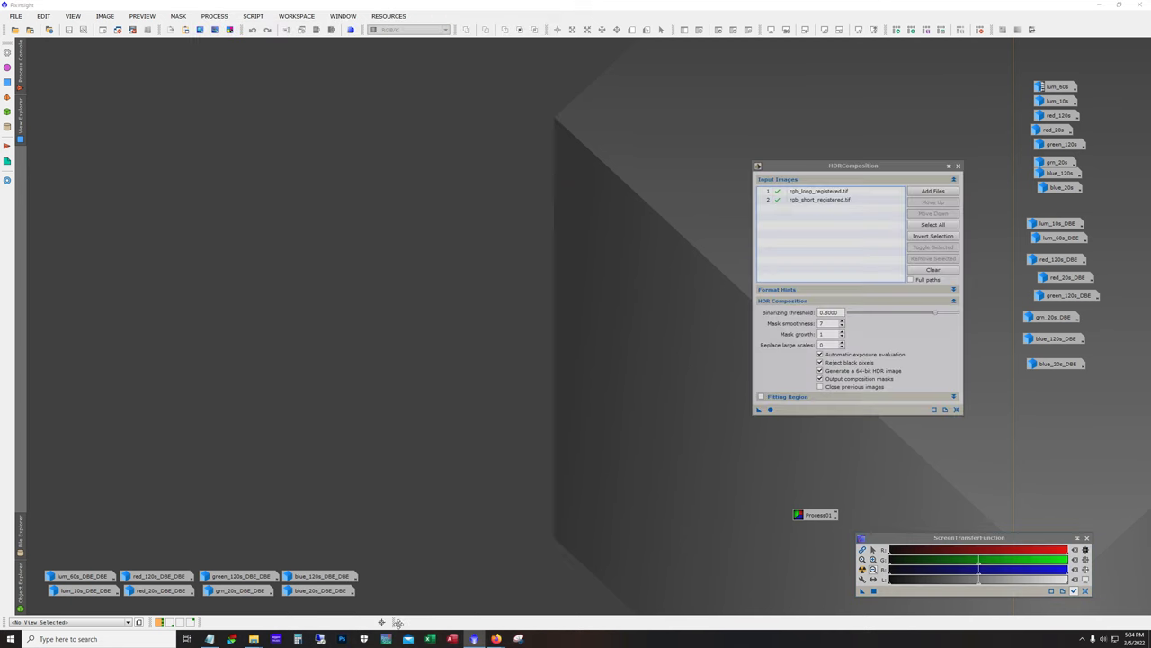
pyautogui.moveTo(829, 168); pyautogui.dragTo(634, 111)
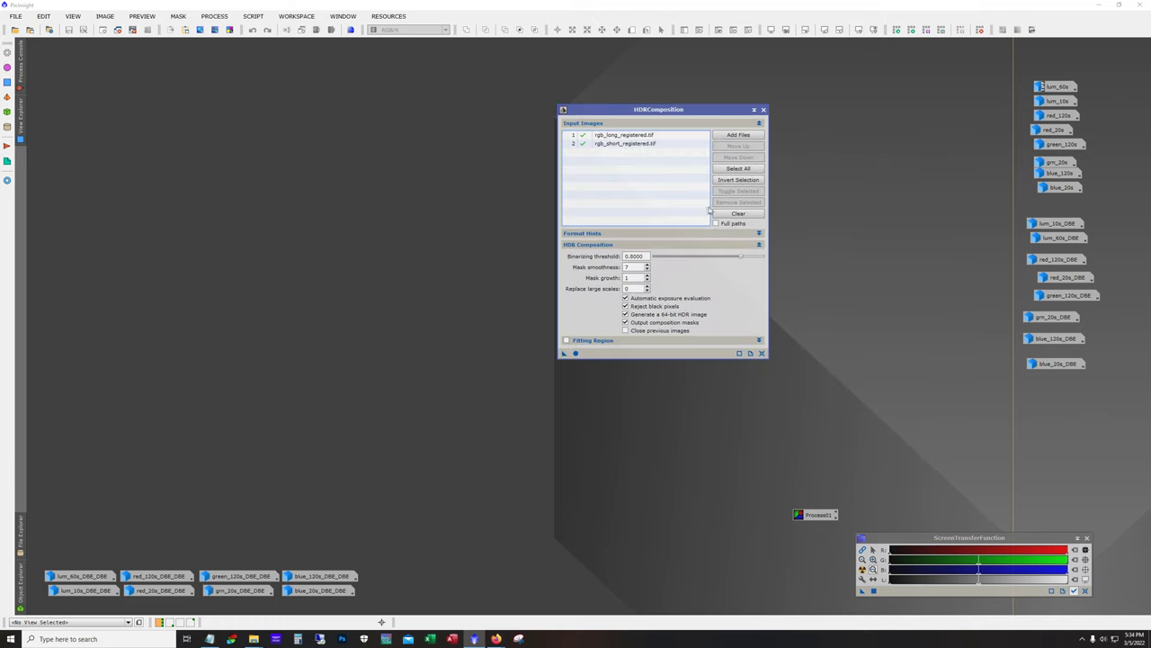
# Clear old inputs and add lum_60s_DBE_DBE.tif and lum_10s_DBE_DBE.tif from the hdr_lrgb folder
pyautogui.click(724, 214)
pyautogui.click(737, 134)
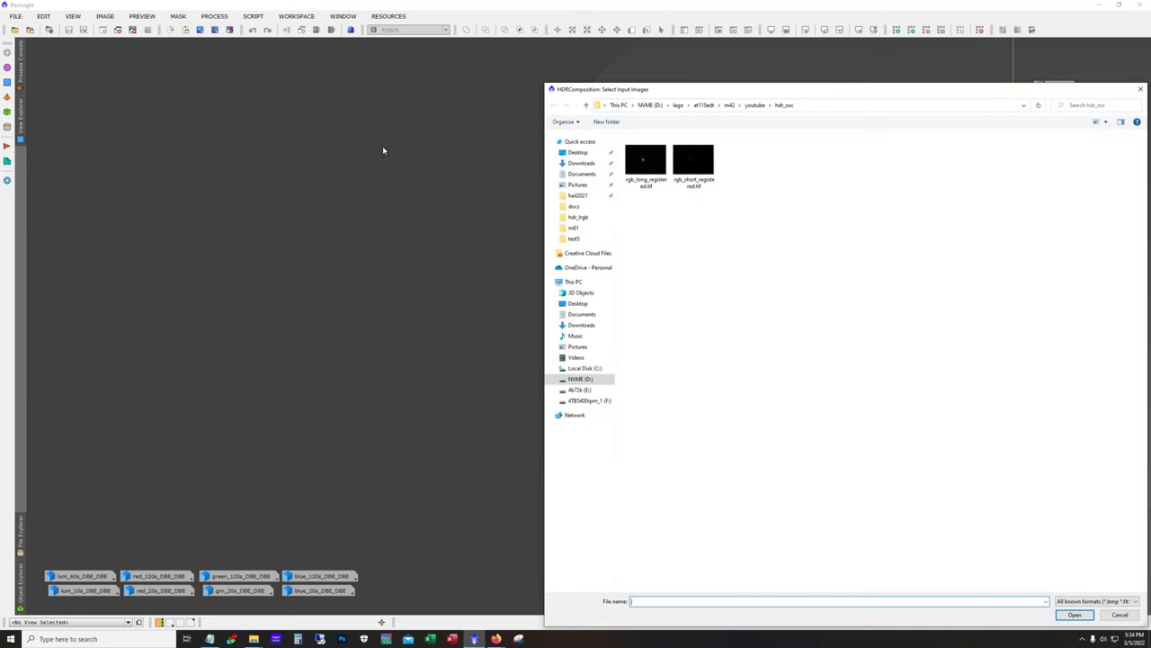
pyautogui.click(755, 105)
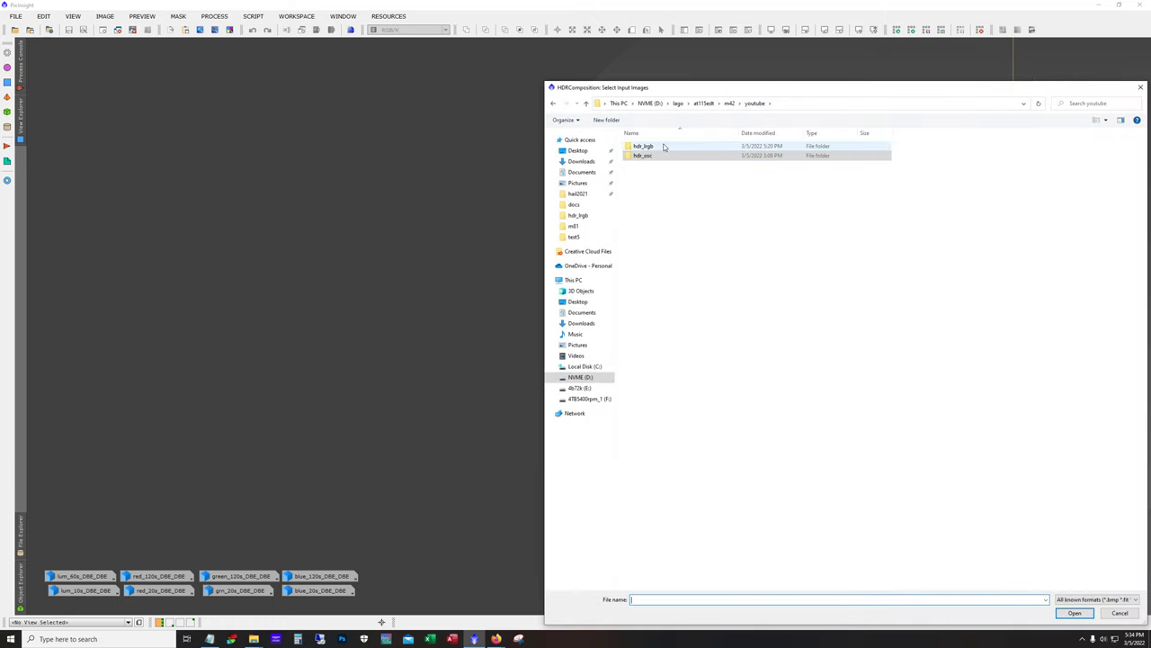
pyautogui.doubleClick(662, 146)
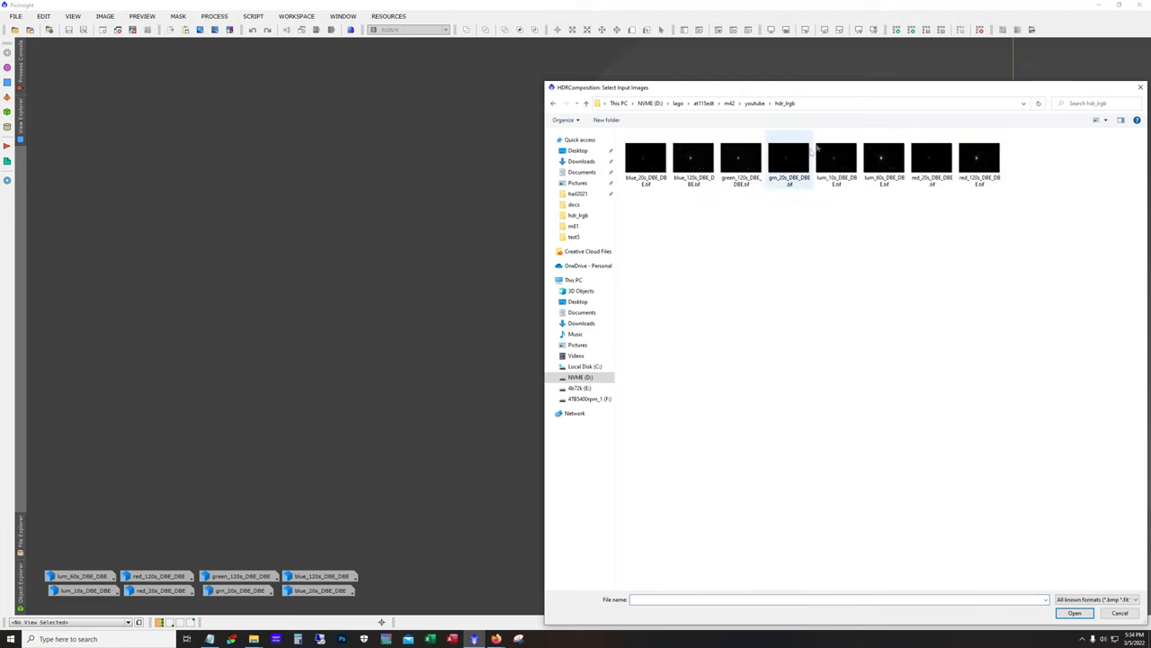
pyautogui.click(879, 166)
pyautogui.keyDown('ctrl'); pyautogui.click(836, 166); pyautogui.keyUp('ctrl')
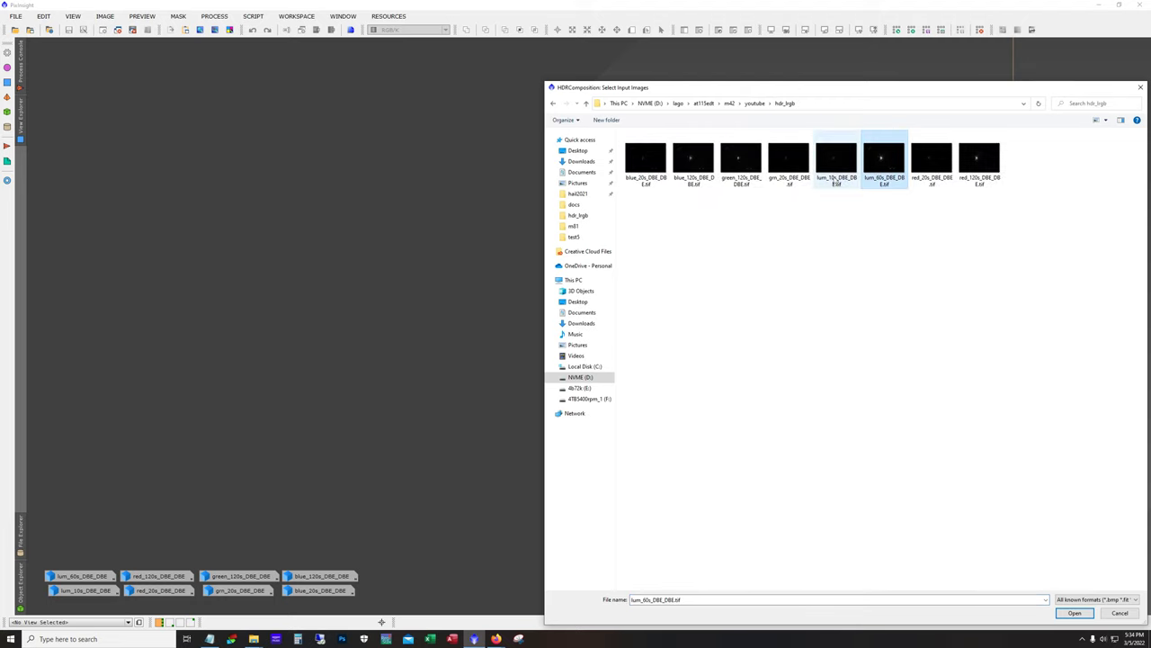
pyautogui.click(1075, 613)
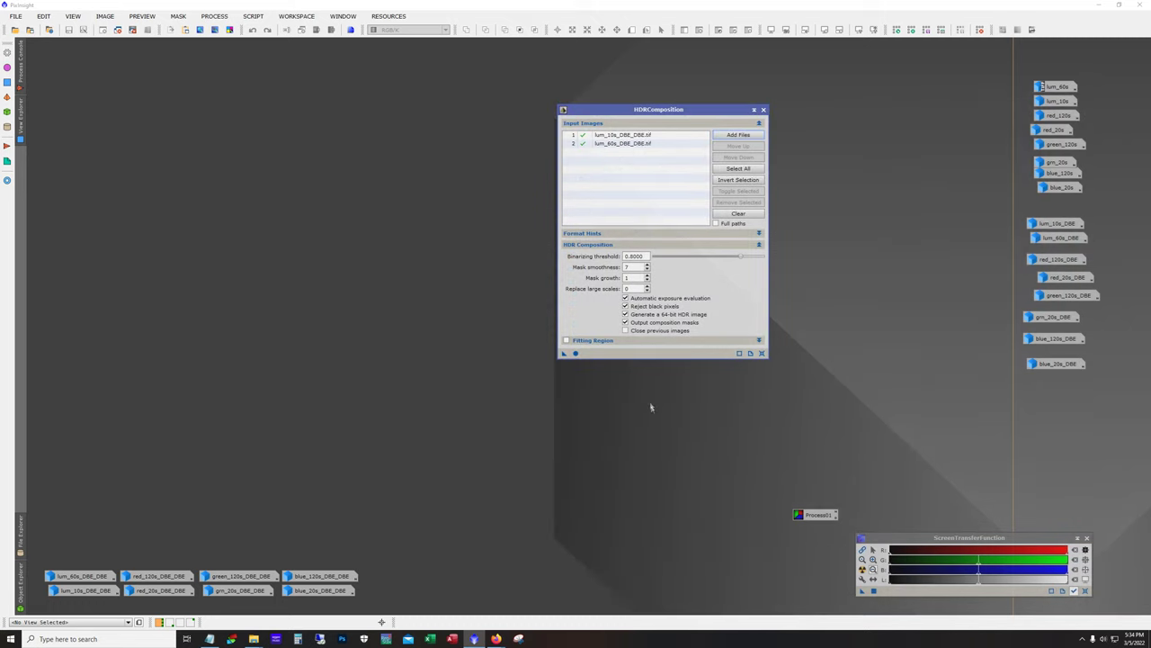
# Move lum_60s_DBE_DBE.tif to the top of the list and apply globally to create HDR1
pyautogui.click(612, 144)
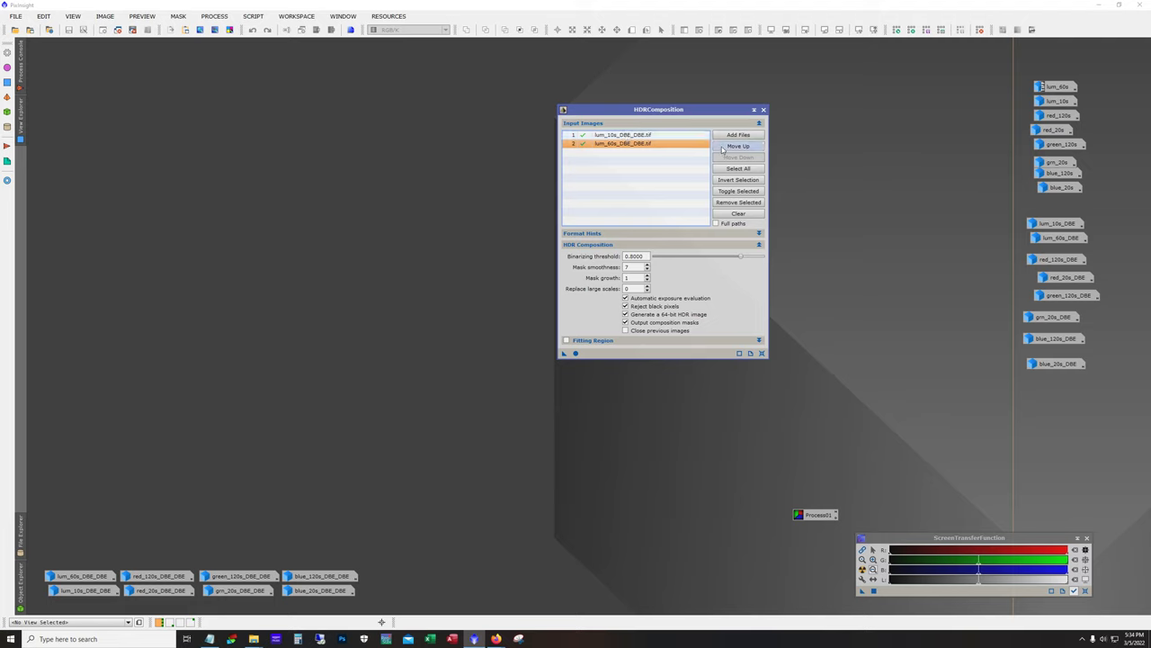
pyautogui.click(722, 147)
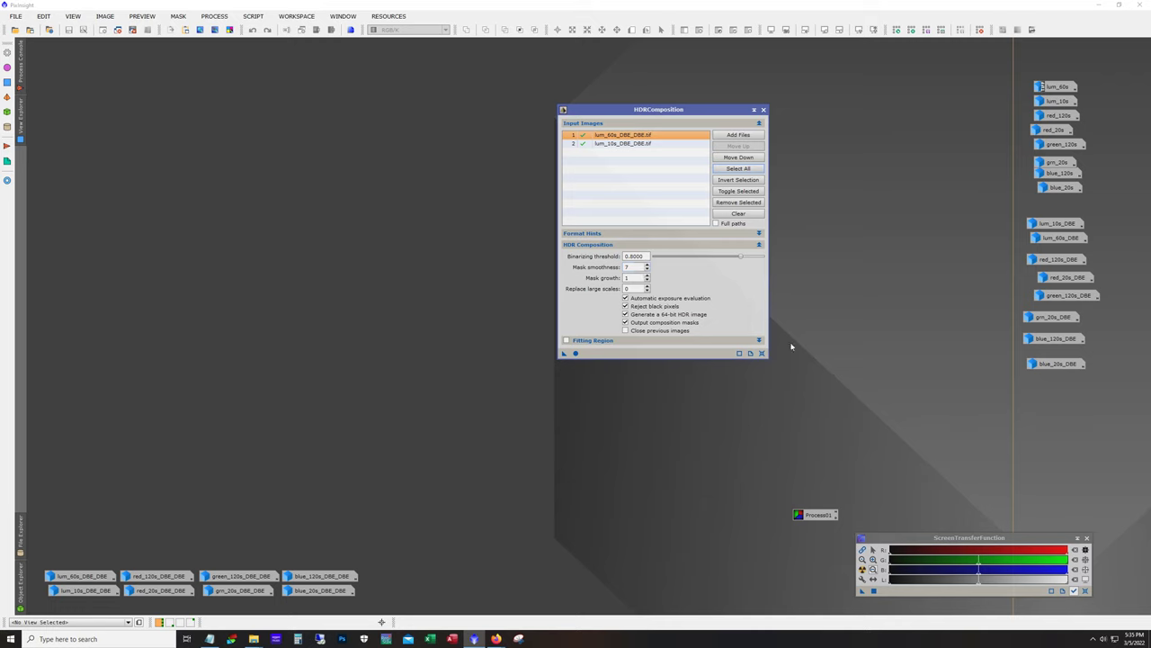
pyautogui.click(576, 353)
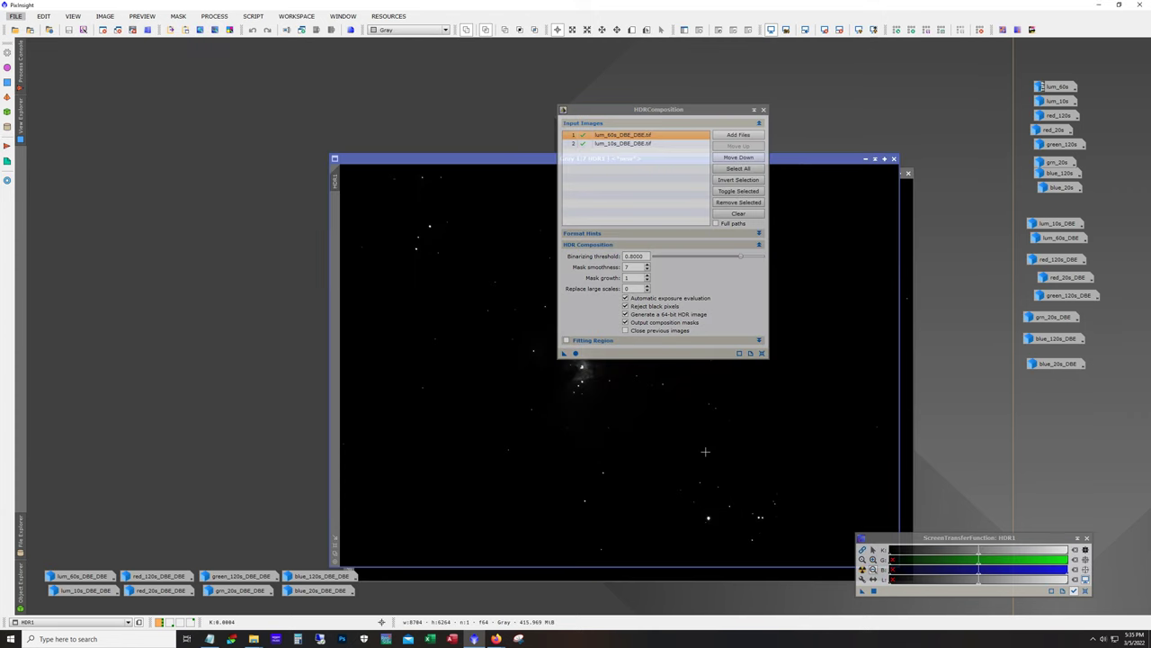
# Close HDRComposition and arrange HDR1 and HDR_mask011 side by side
pyautogui.click(763, 109)
pyautogui.moveTo(693, 160); pyautogui.dragTo(418, 81)
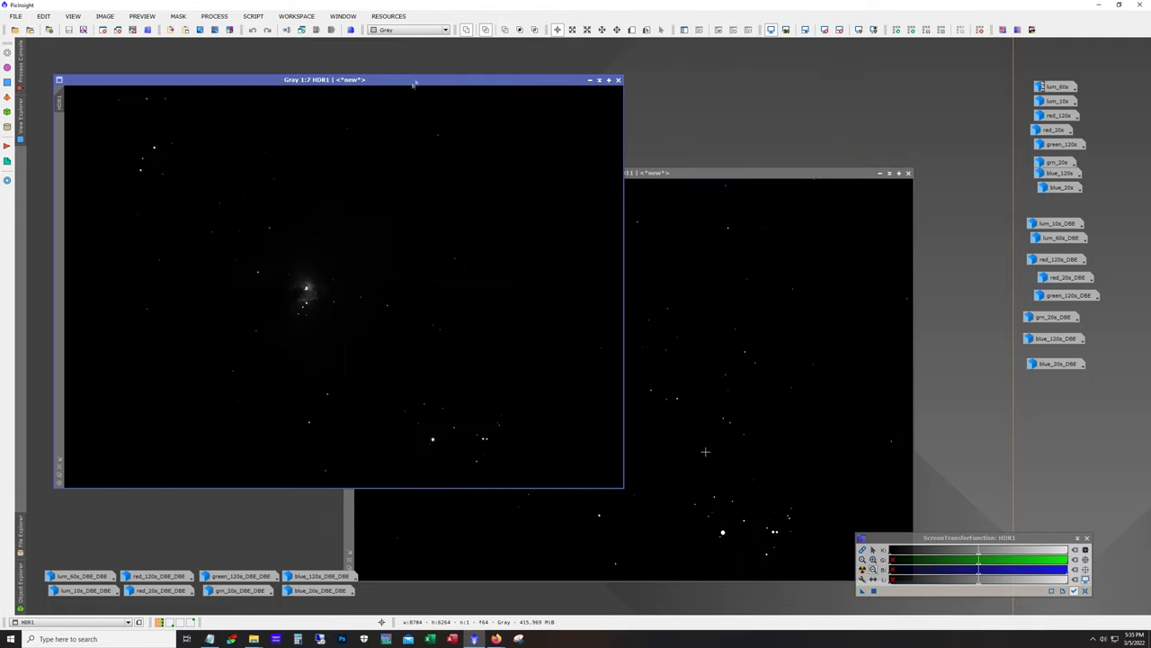
pyautogui.click(658, 310)
pyautogui.moveTo(547, 170); pyautogui.dragTo(660, 70)
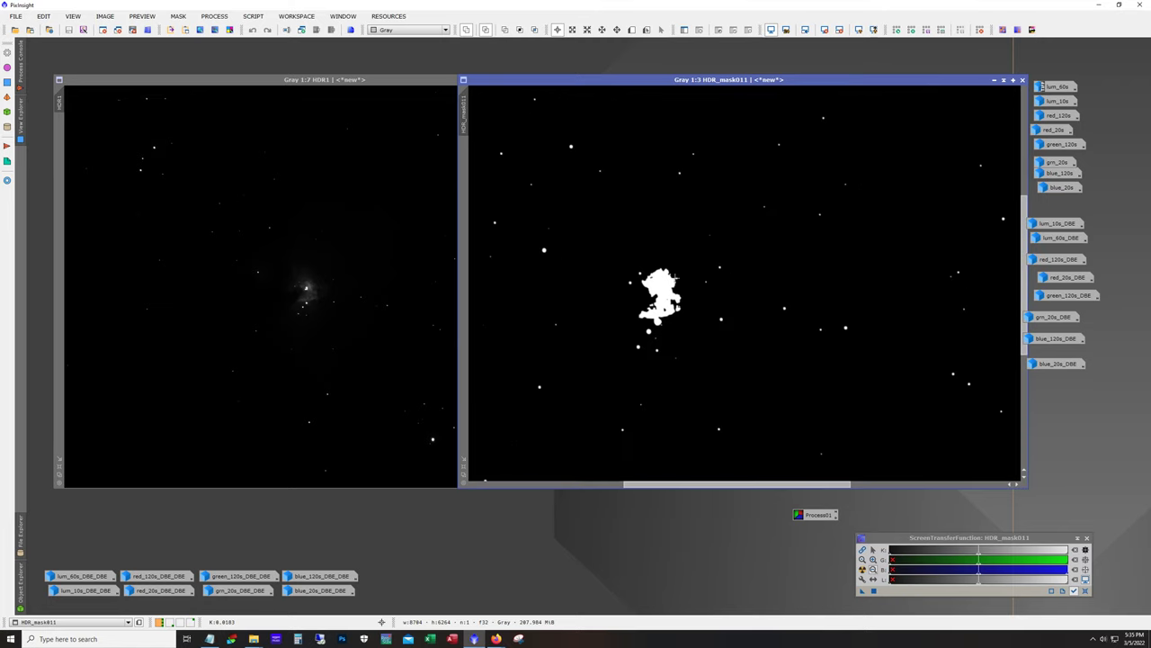
pyautogui.scroll(2, 673, 281)
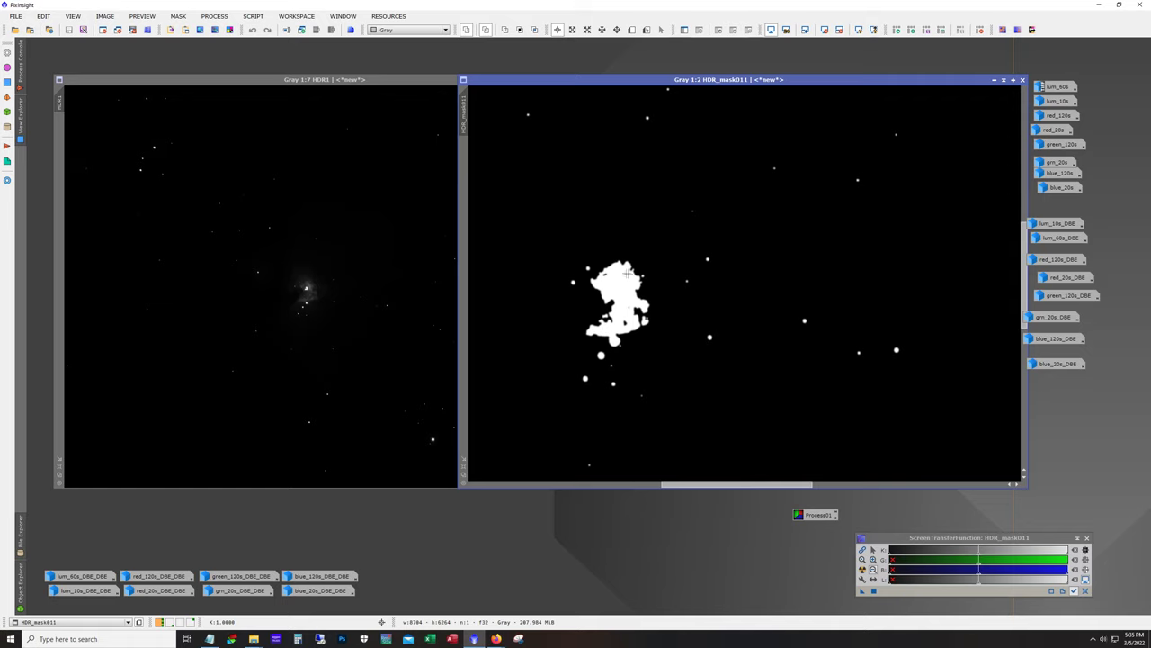
# Minimize HDR_mask011 and zoom HDR1 to 1:2 on the nebula core
pyautogui.click(994, 80)
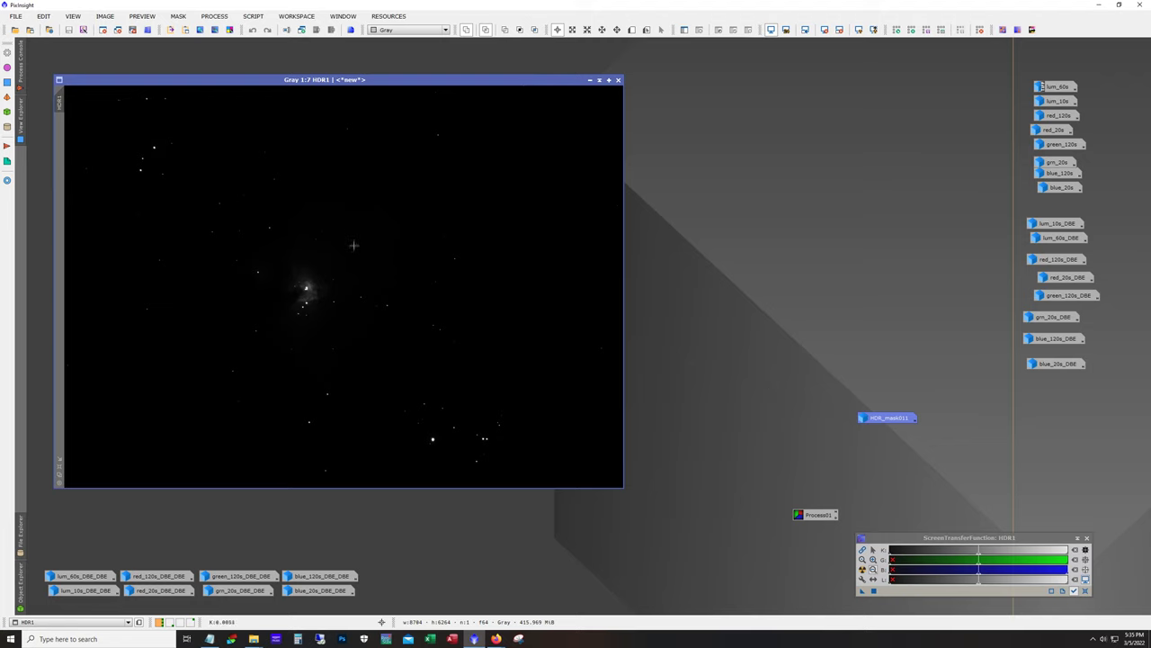
pyautogui.scroll(4, 295, 308)
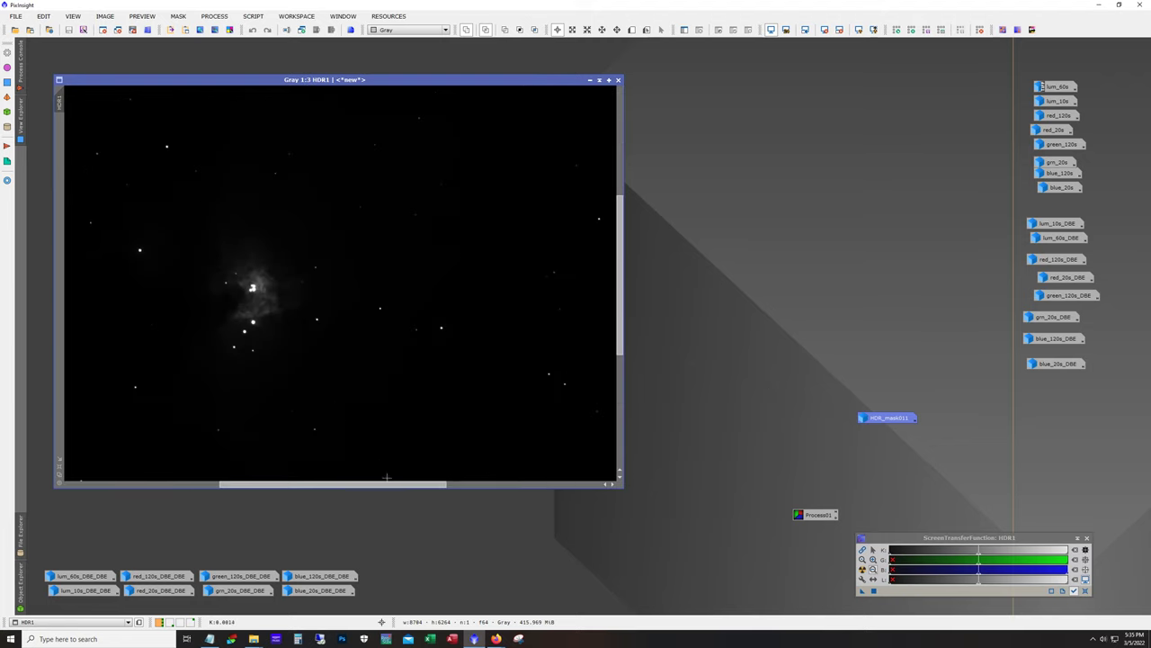
pyautogui.scroll(1, 343, 326)
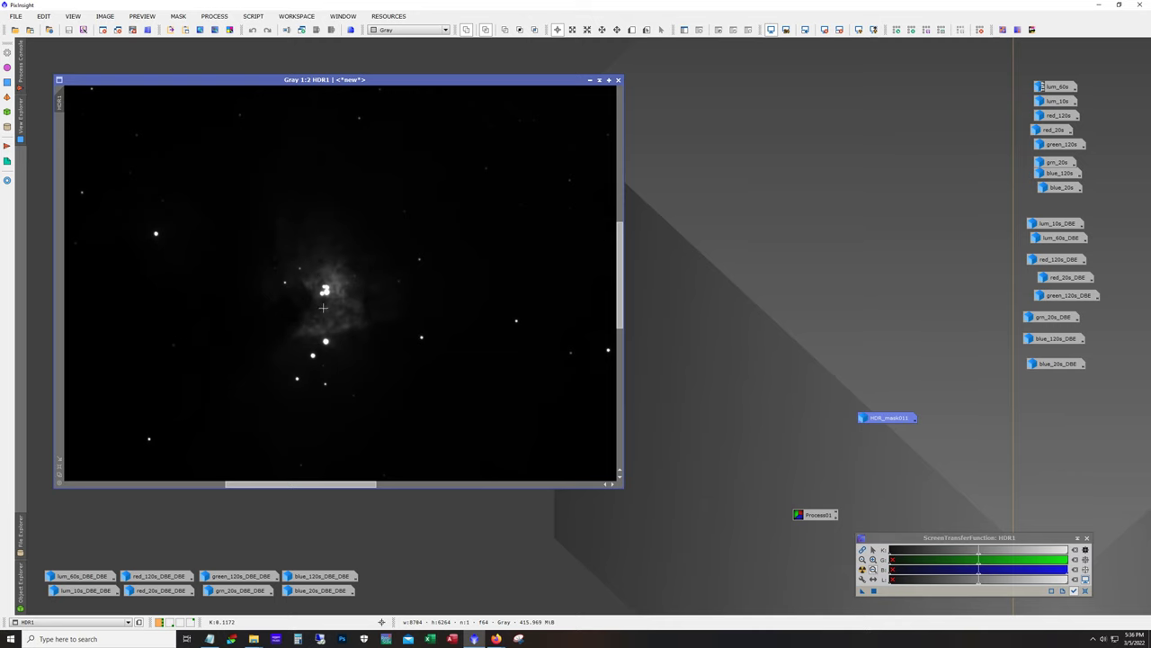
# Open lum_60s_DBE_DBE, auto-stretch HDR1 and place it beside the luminance image
pyautogui.doubleClick(101, 576)
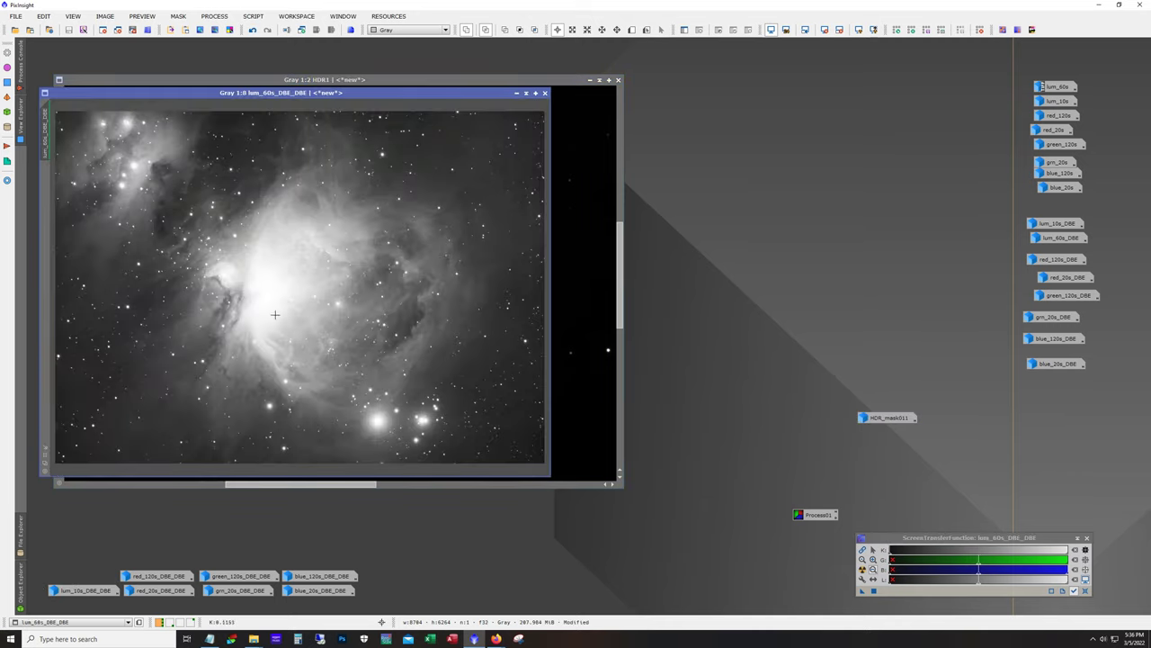
pyautogui.scroll(5, 258, 303)
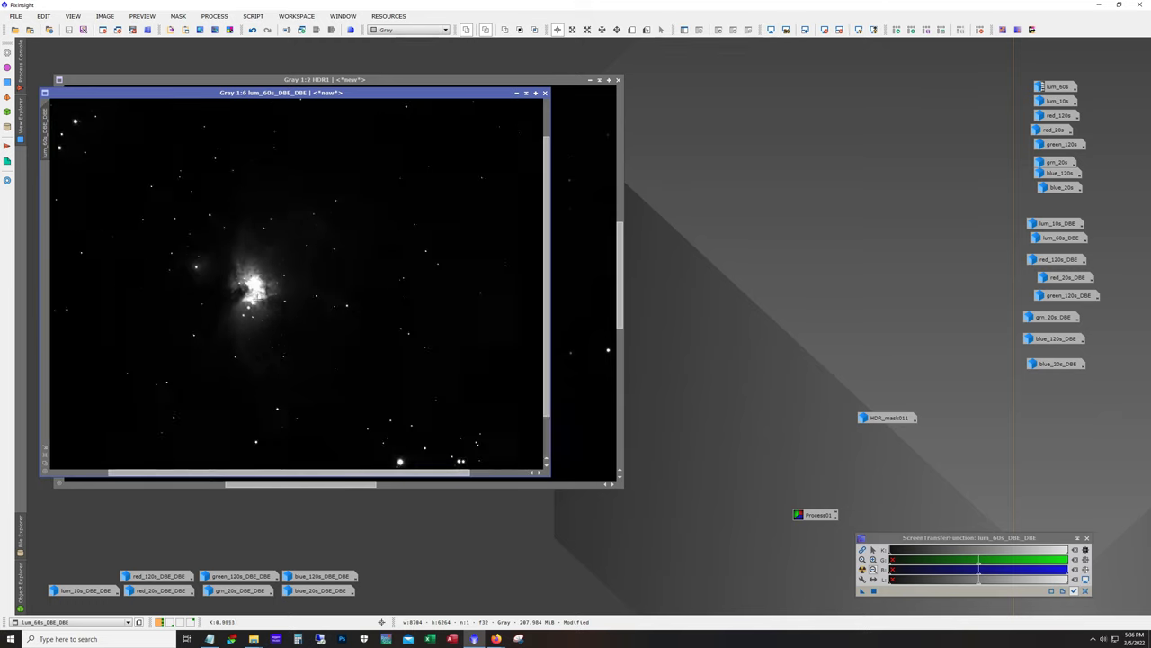
pyautogui.click(587, 358)
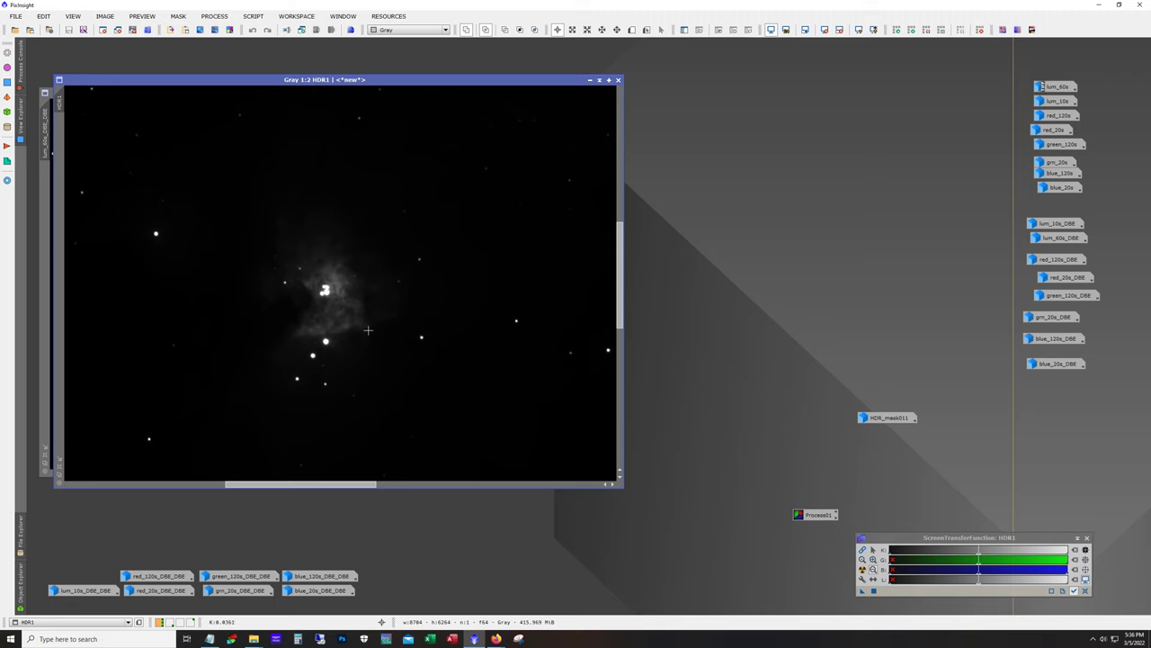
pyautogui.scroll(-5, 368, 330)
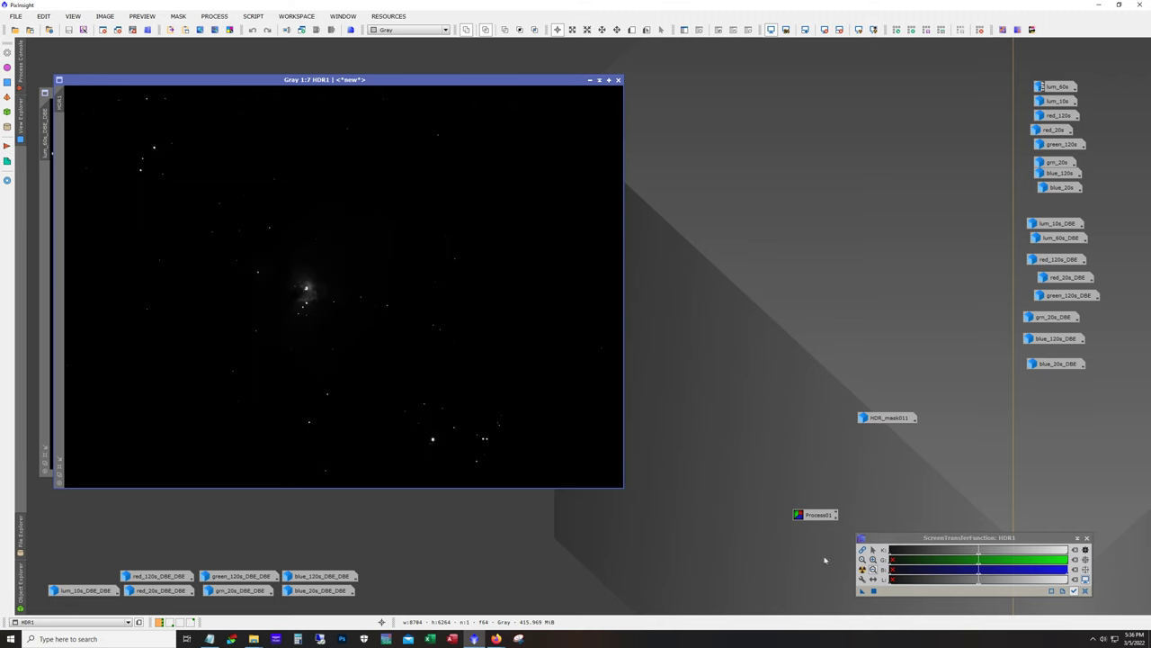
pyautogui.click(861, 569)
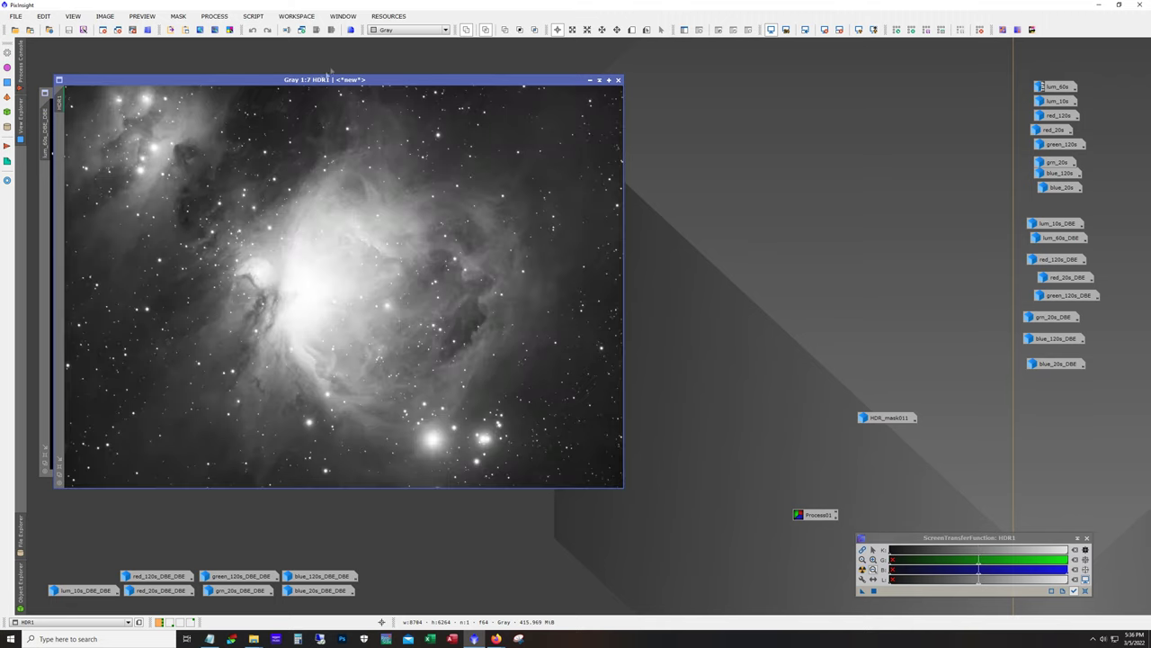
pyautogui.moveTo(294, 81); pyautogui.dragTo(631, 76)
# Auto-stretch lum_60s_DBE_DBE and compare it zoomed against HDR1
pyautogui.click(270, 270)
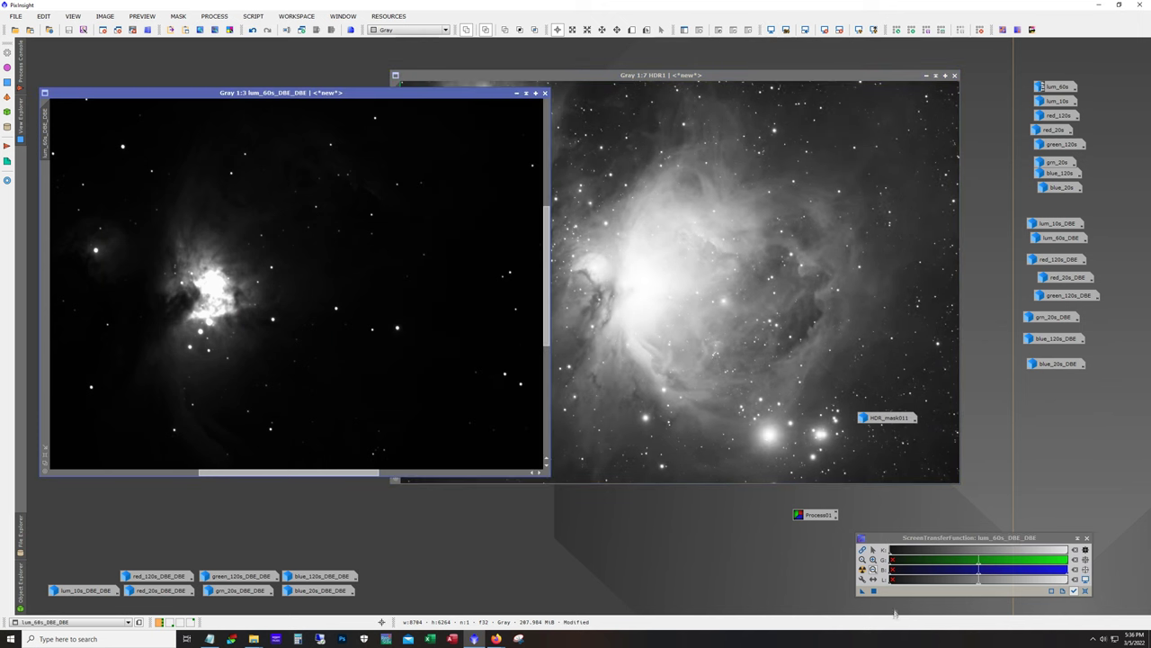
pyautogui.click(862, 569)
pyautogui.scroll(-5, 350, 237)
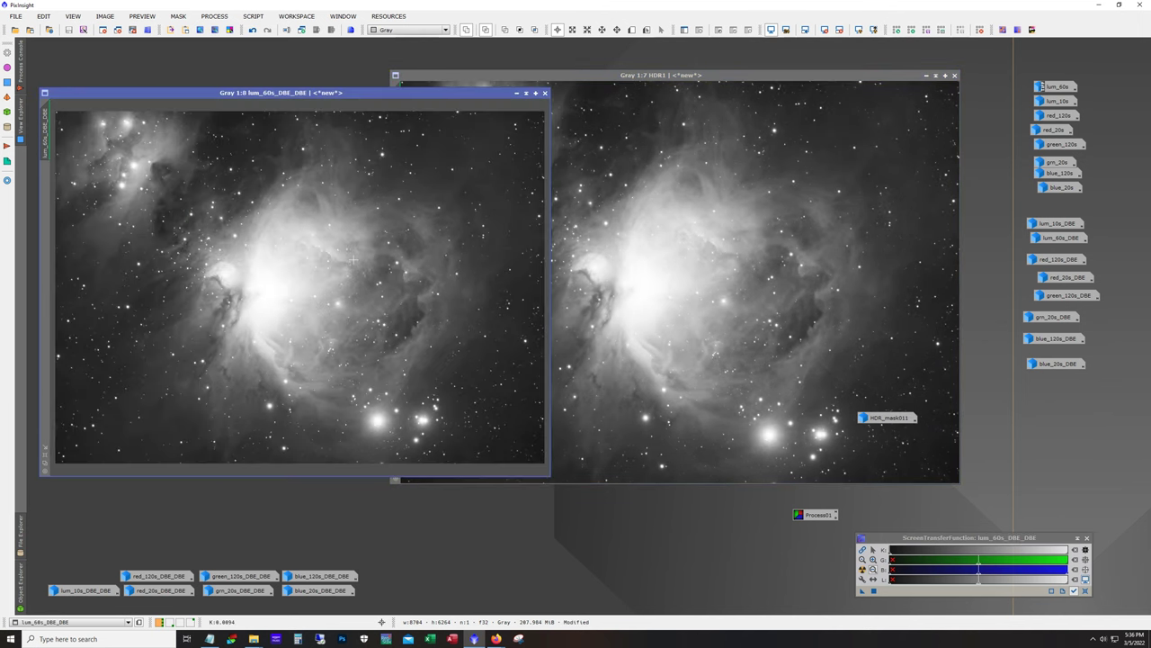
pyautogui.moveTo(385, 93); pyautogui.dragTo(384, 75)
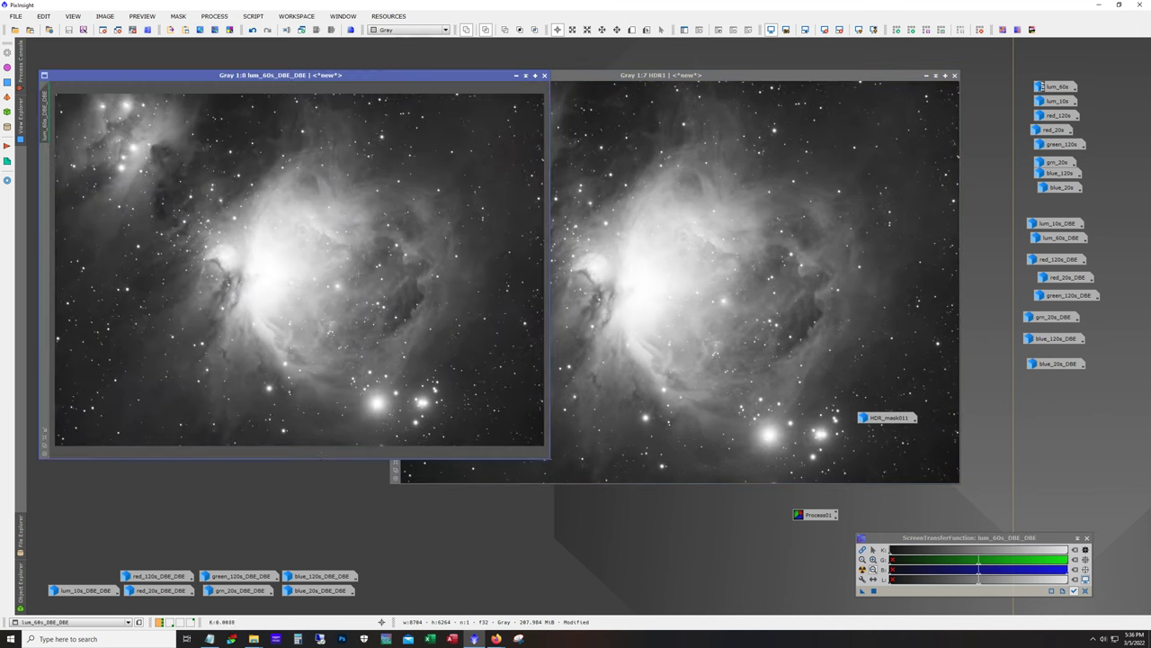
pyautogui.scroll(1, 310, 388)
pyautogui.moveTo(325, 475); pyautogui.dragTo(325, 484)
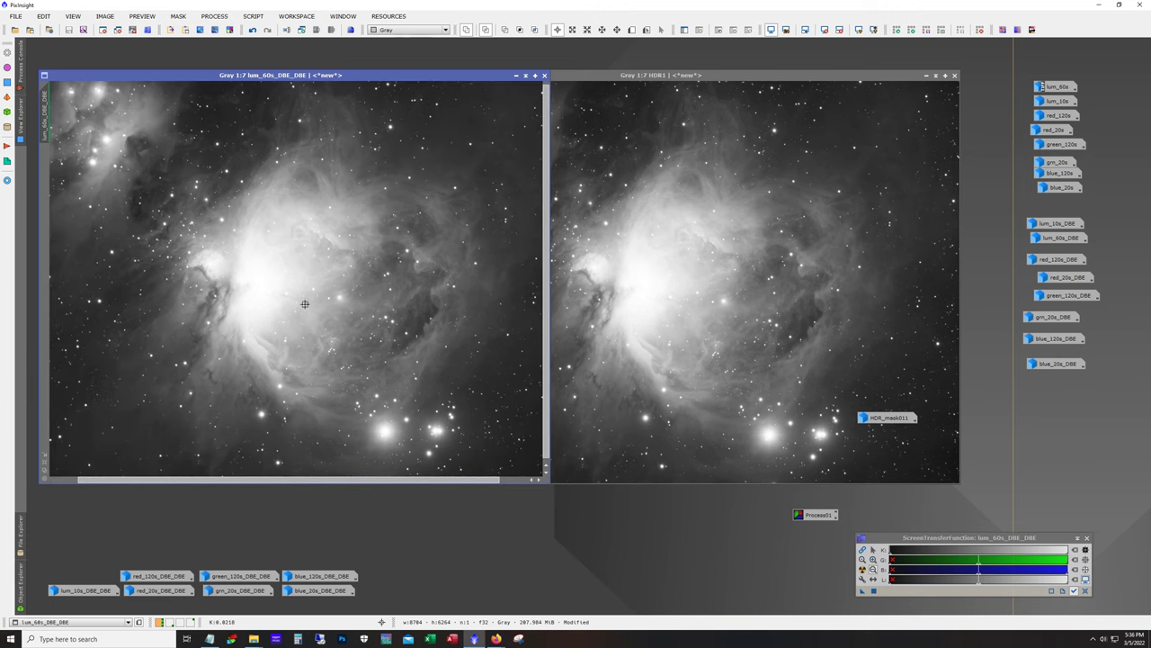
pyautogui.scroll(5, 239, 282)
pyautogui.scroll(-1, 216, 335)
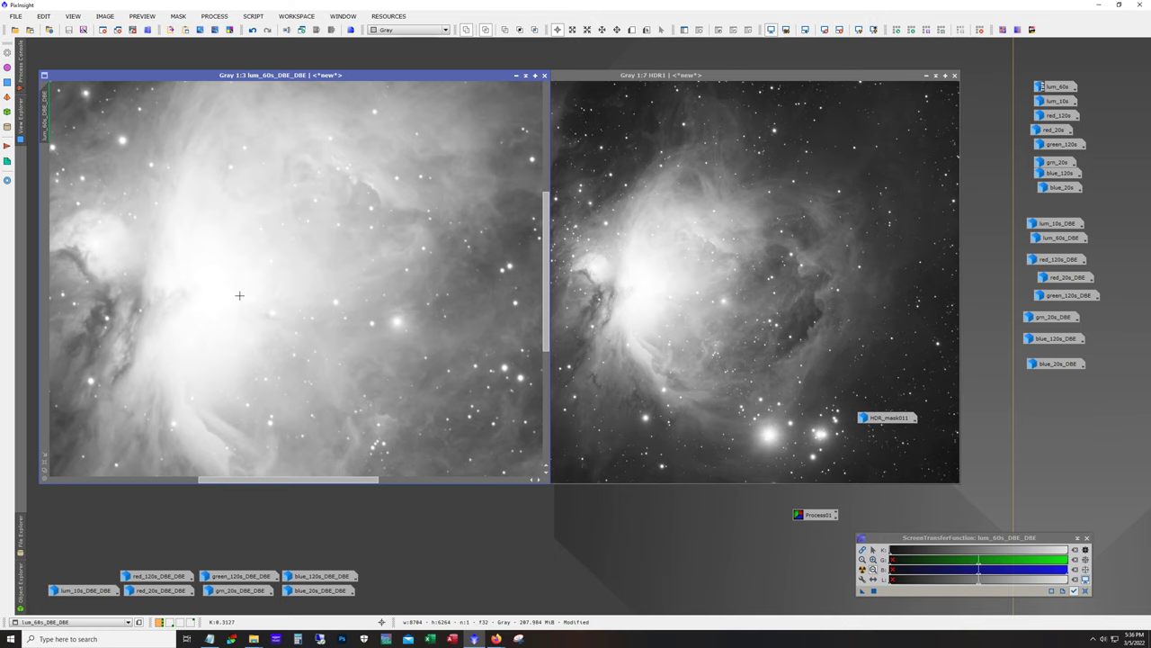
# Reset the screen stretch on both images, then move HDR1 upper left and enlarge its window
pyautogui.hotkey('ctrl', 'F12')
pyautogui.click(775, 302)
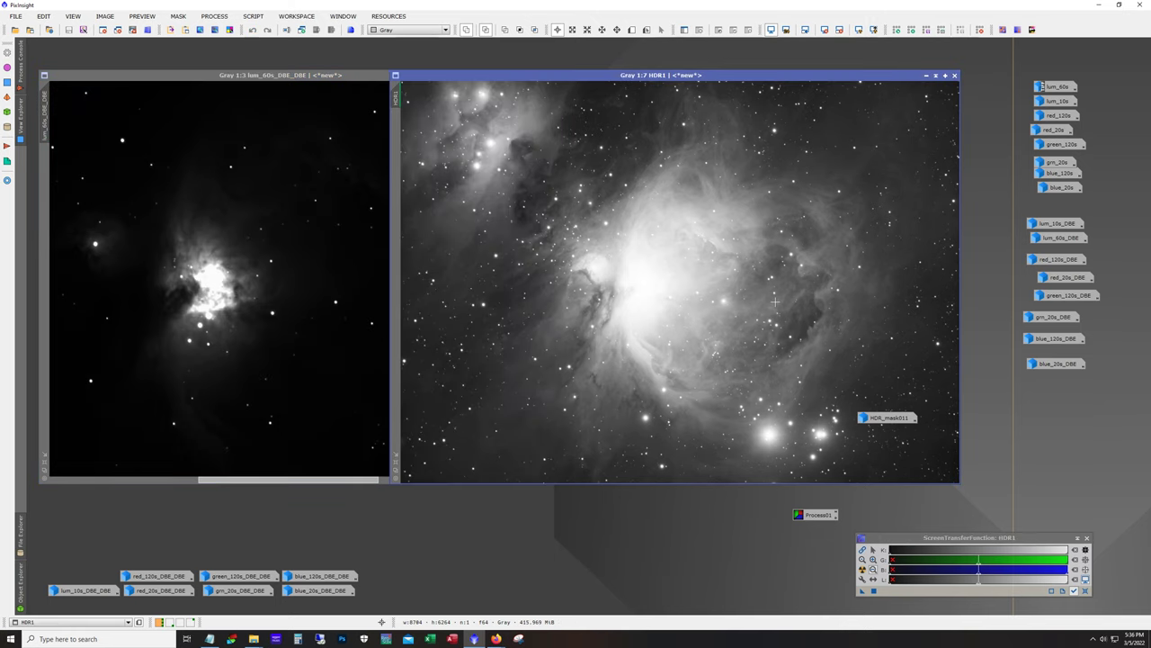
pyautogui.hotkey('ctrl', 'F12')
pyautogui.scroll(4, 536, 329)
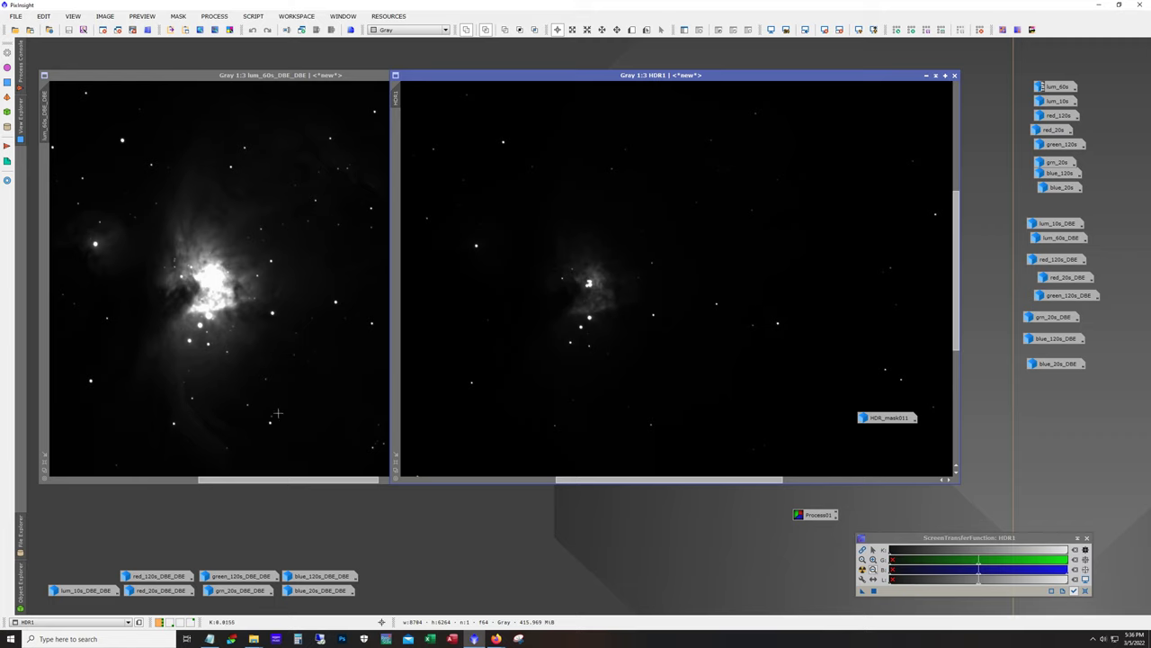
pyautogui.scroll(-6, 554, 205)
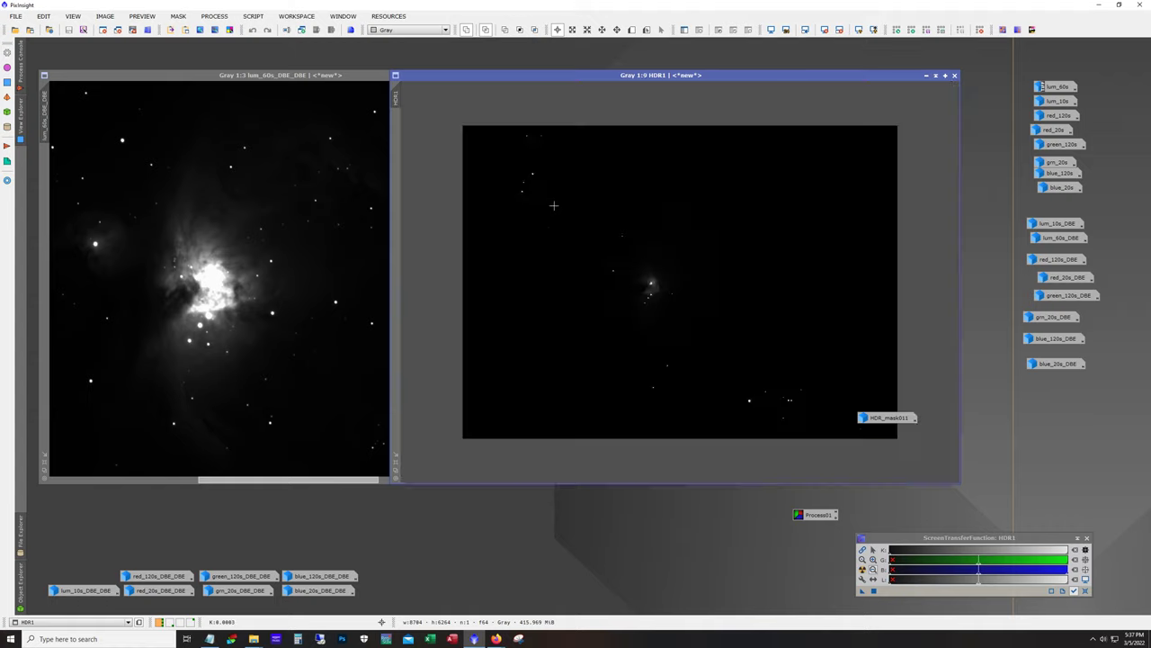
pyautogui.moveTo(562, 80); pyautogui.dragTo(284, 58)
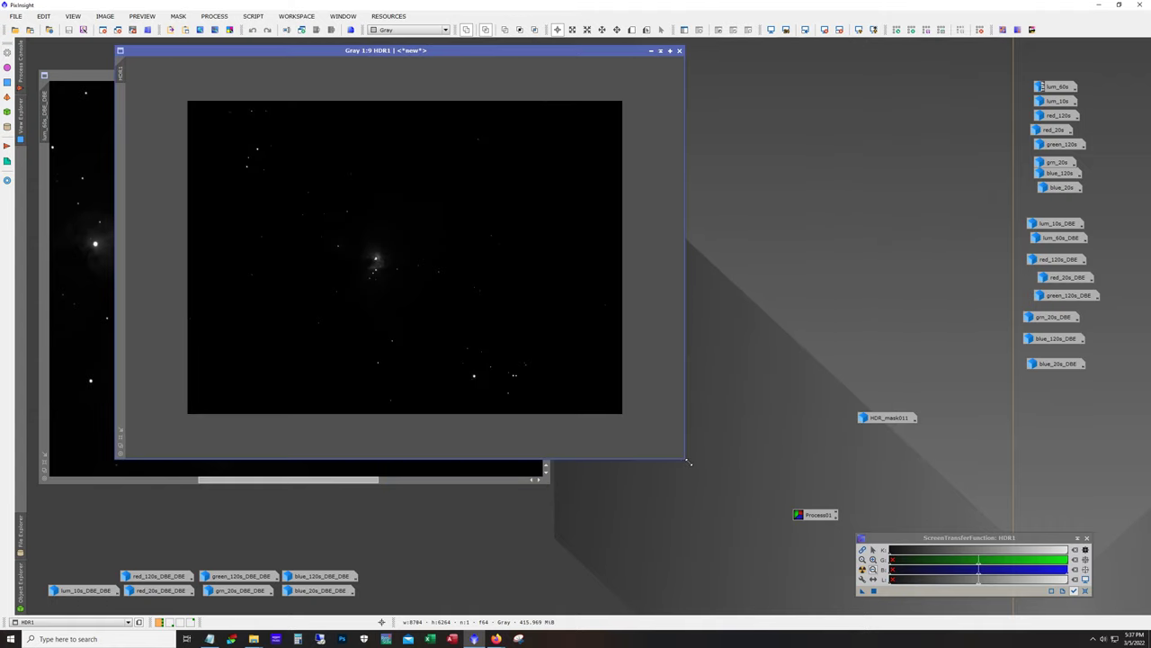
pyautogui.moveTo(684, 463); pyautogui.dragTo(826, 586)
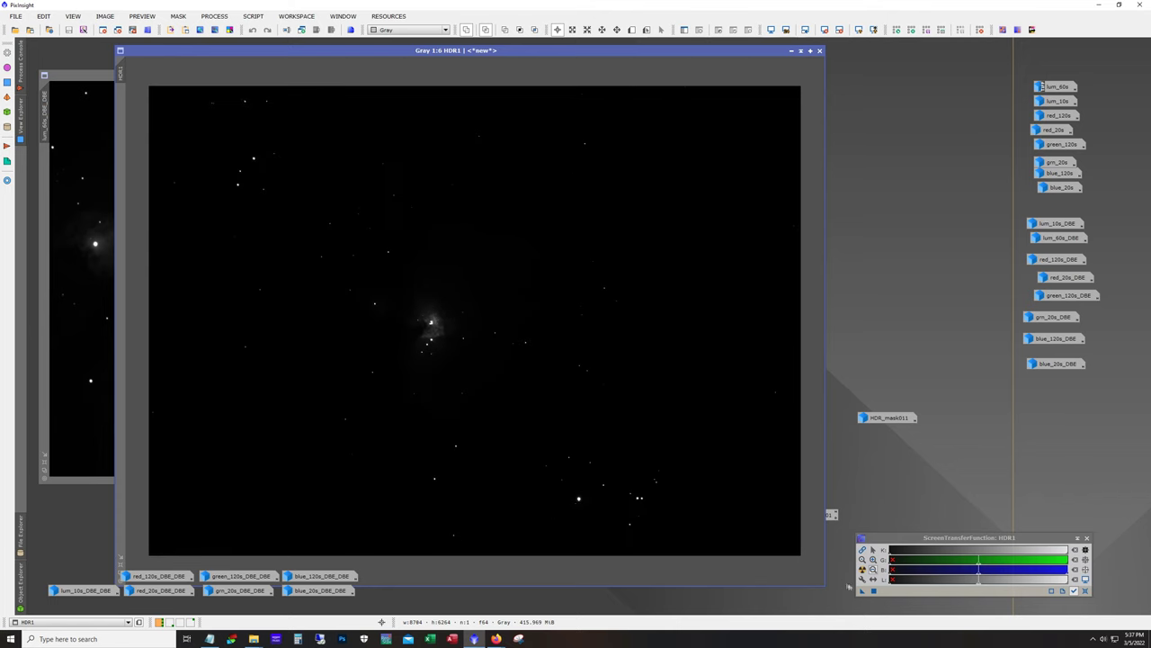
# Apply STF AutoStretch to the HDR1 display
pyautogui.click(862, 569)
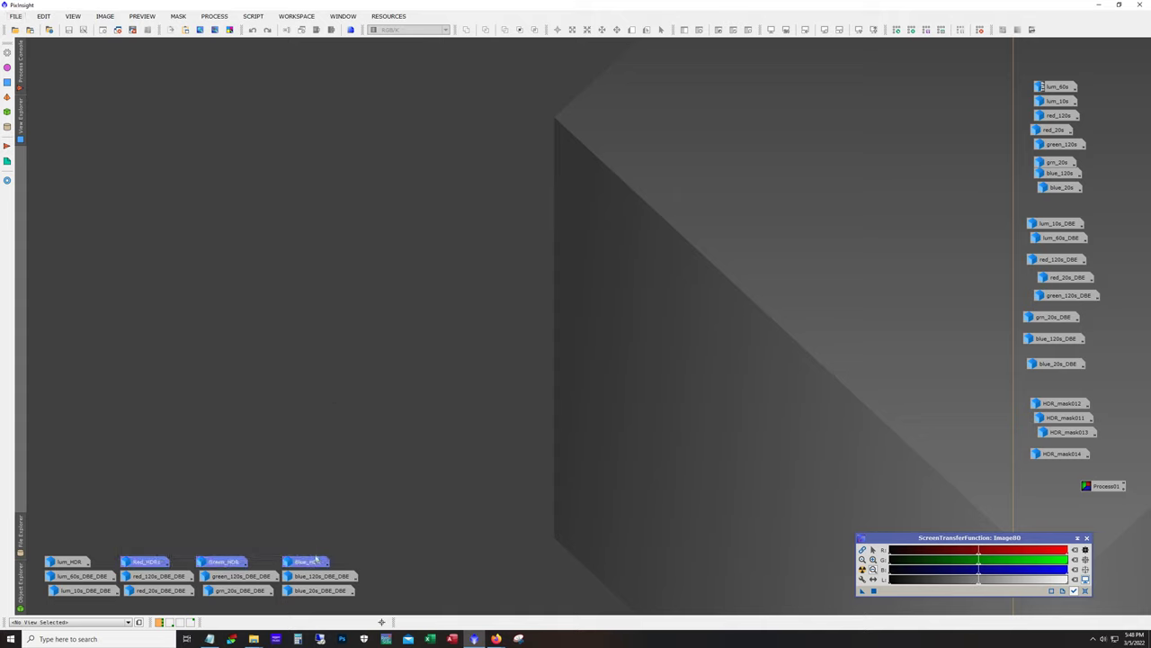
# Open the LRGBCombination process from All Processes
pyautogui.click(214, 16)
pyautogui.moveTo(239, 30)
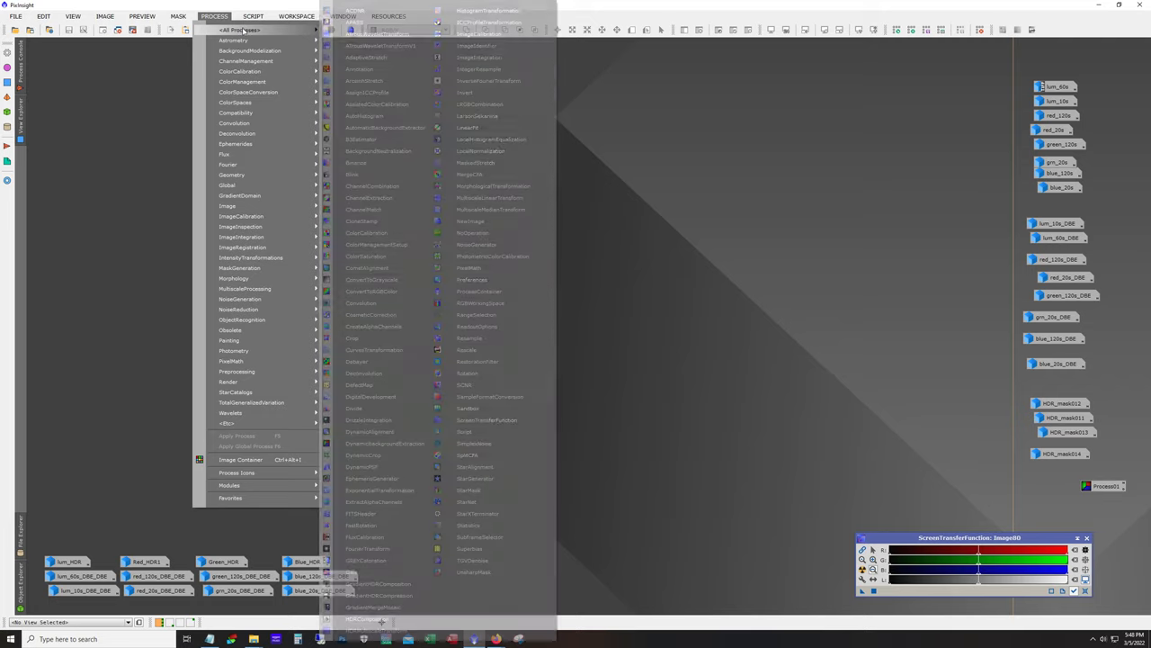
pyautogui.click(481, 103)
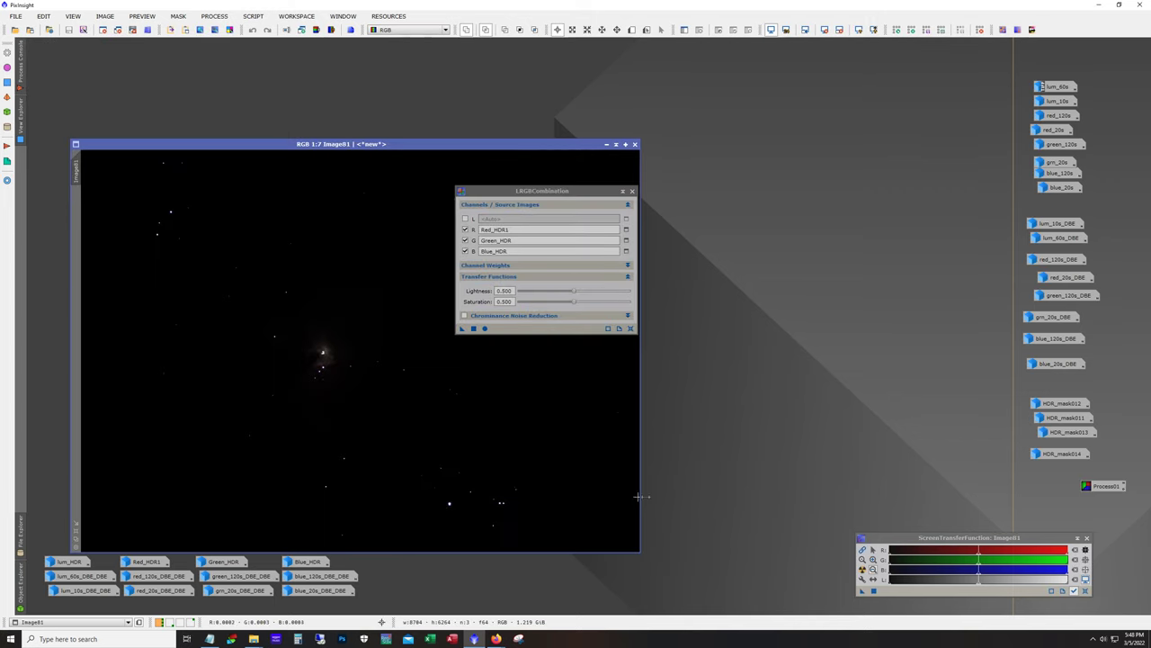
# Close LRGBCombination, inspect Image01 zoomed in, then STF AutoStretch it and reposition its window
pyautogui.click(633, 191)
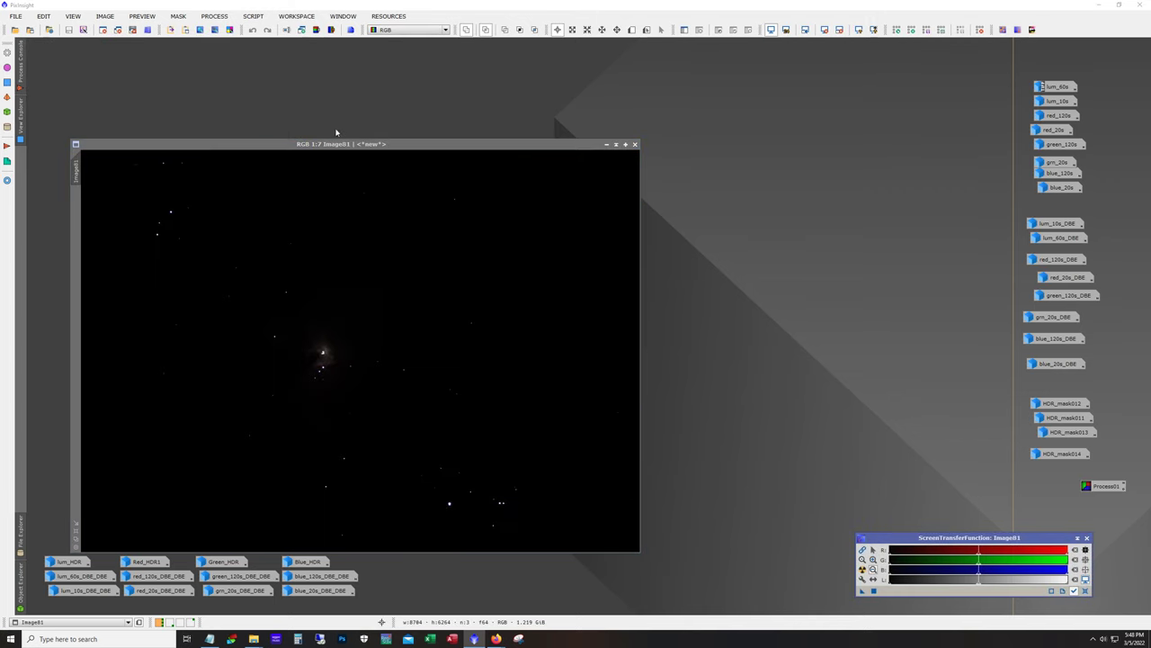
pyautogui.click(333, 144)
pyautogui.scroll(3, 519, 310)
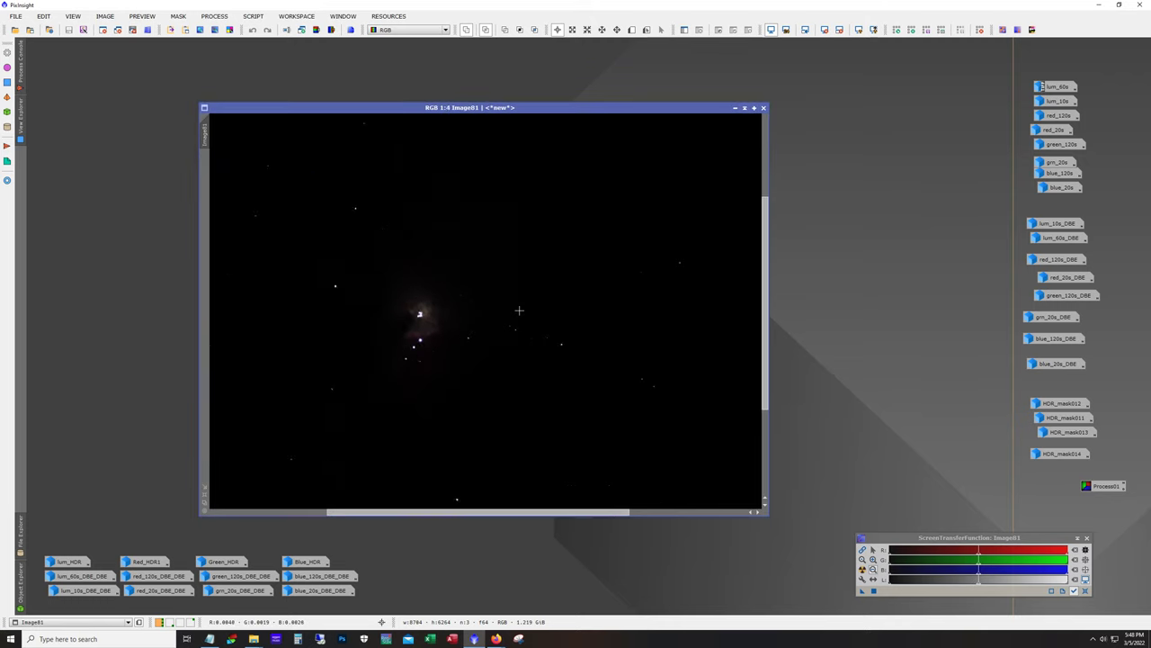
pyautogui.scroll(2, 519, 310)
pyautogui.moveTo(495, 514); pyautogui.dragTo(472, 514)
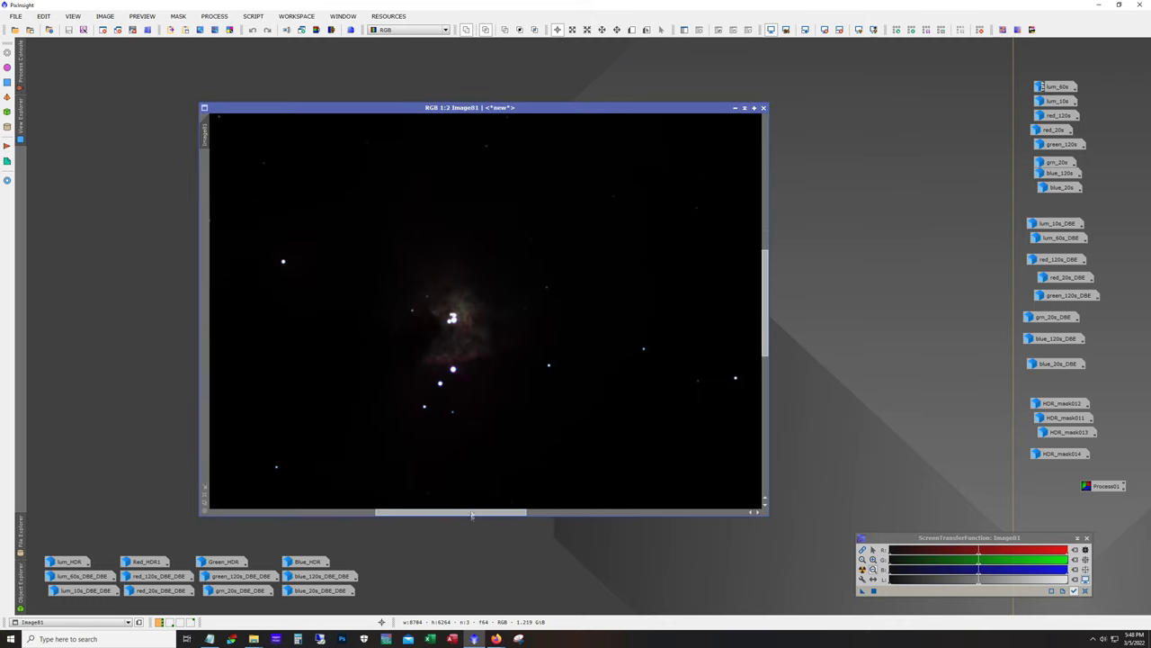
pyautogui.scroll(1, 450, 415)
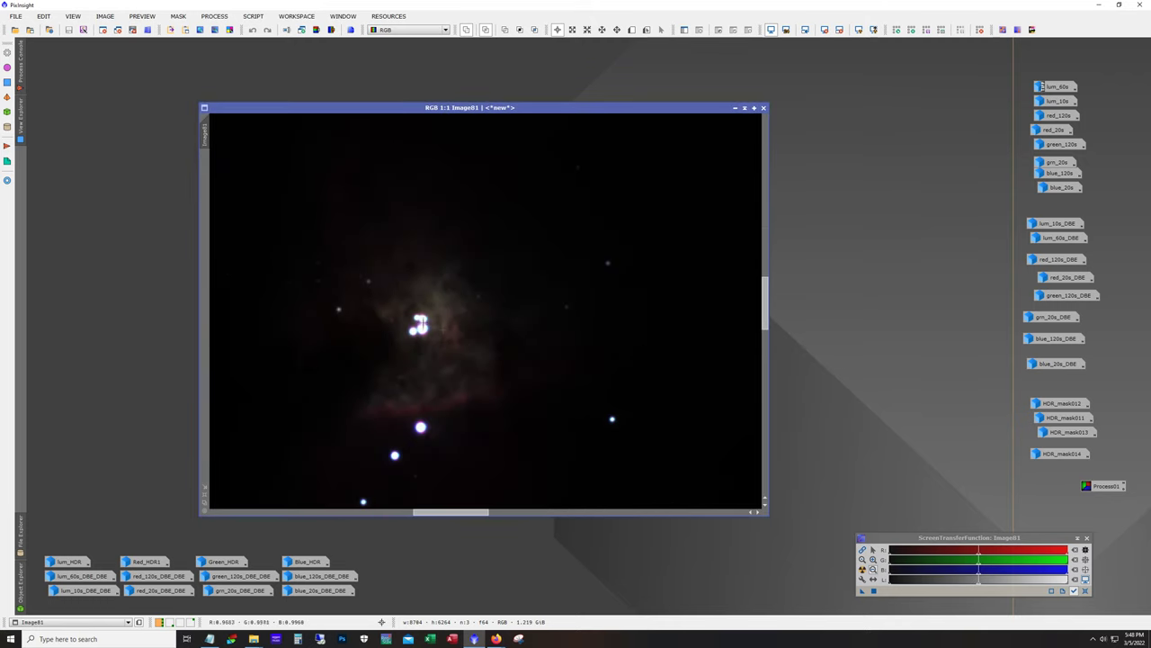
pyautogui.moveTo(763, 322)
pyautogui.mouseDown()
pyautogui.moveTo(764, 345)
pyautogui.moveTo(762, 327)
pyautogui.mouseUp()
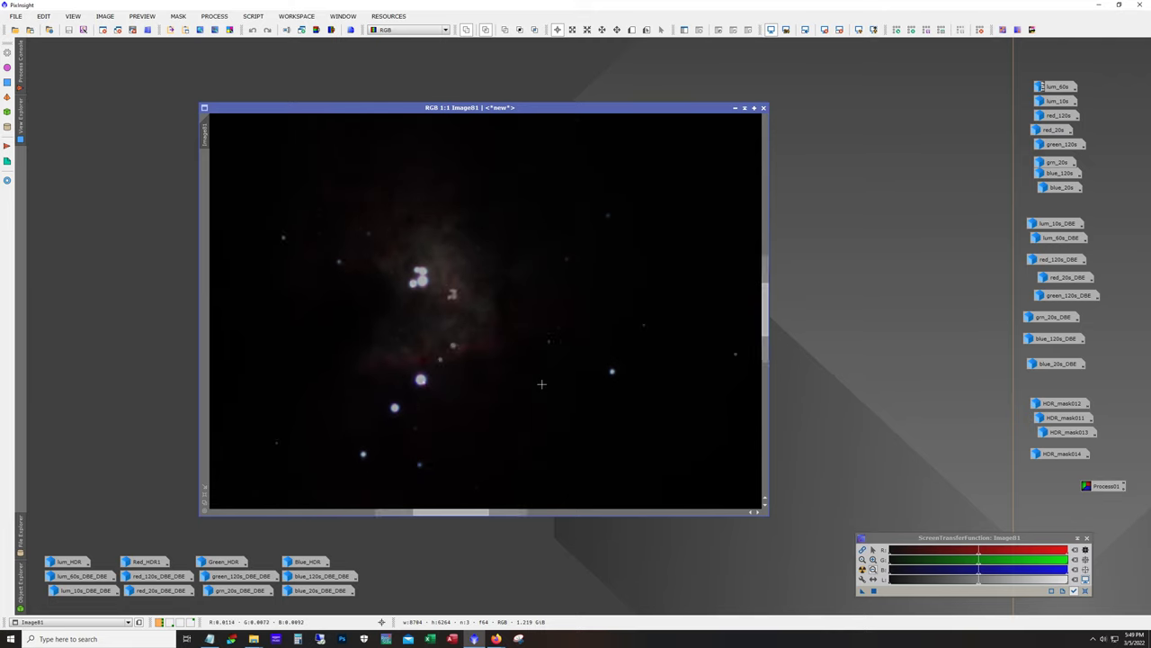
pyautogui.scroll(-6, 541, 384)
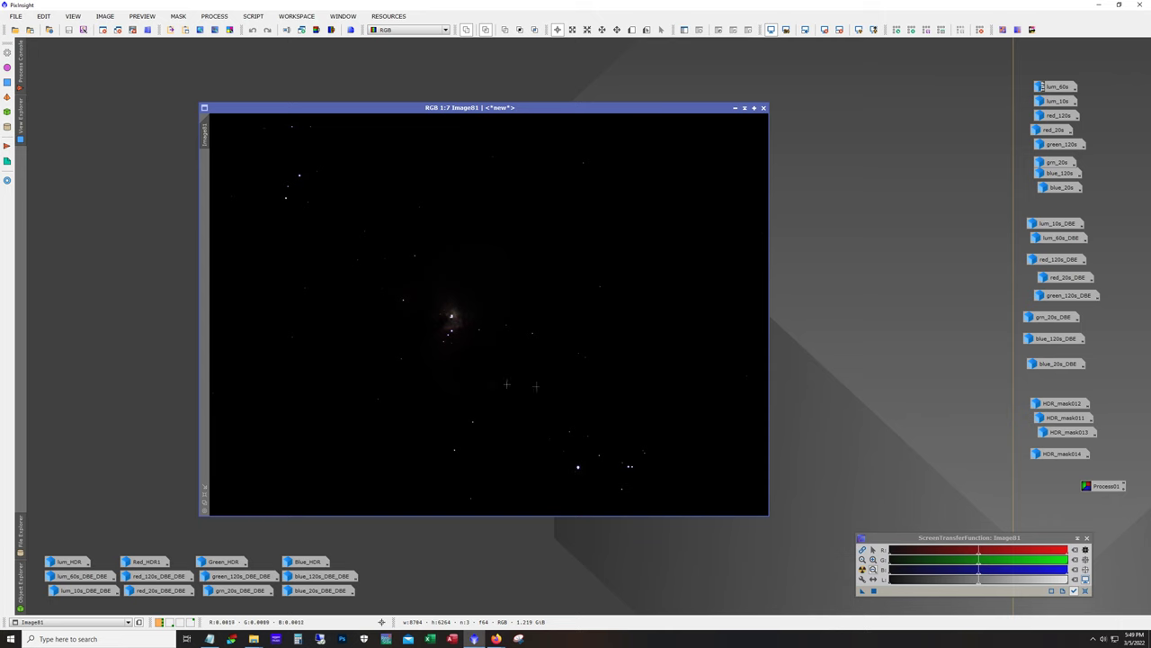
pyautogui.click(862, 569)
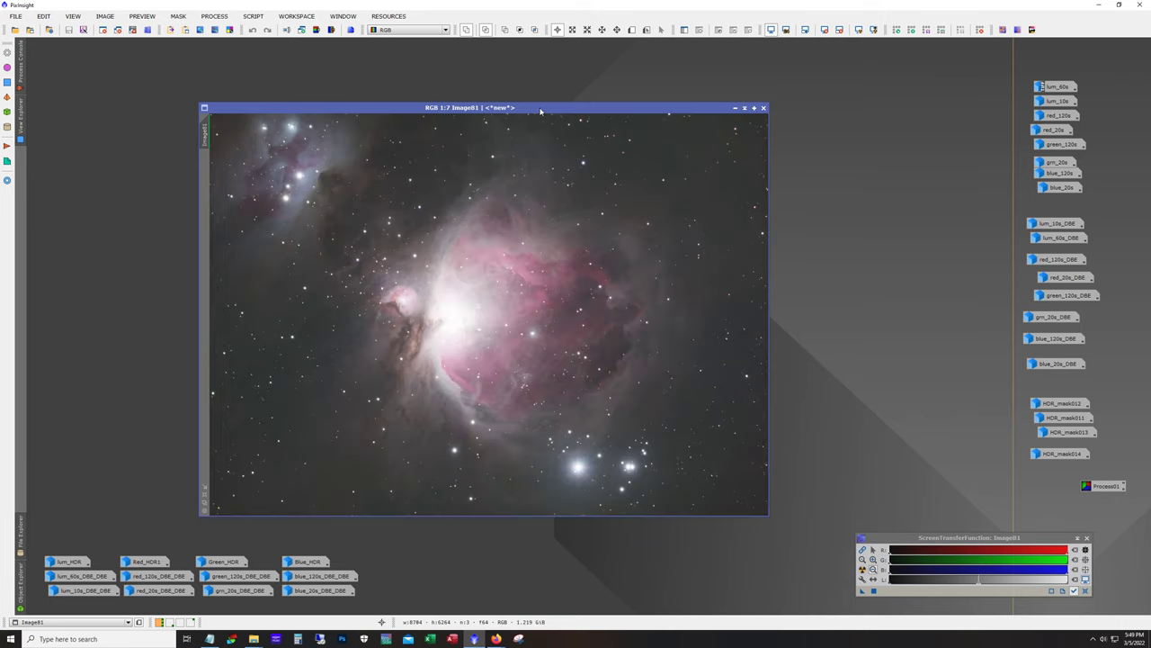
pyautogui.moveTo(539, 111); pyautogui.dragTo(528, 101)
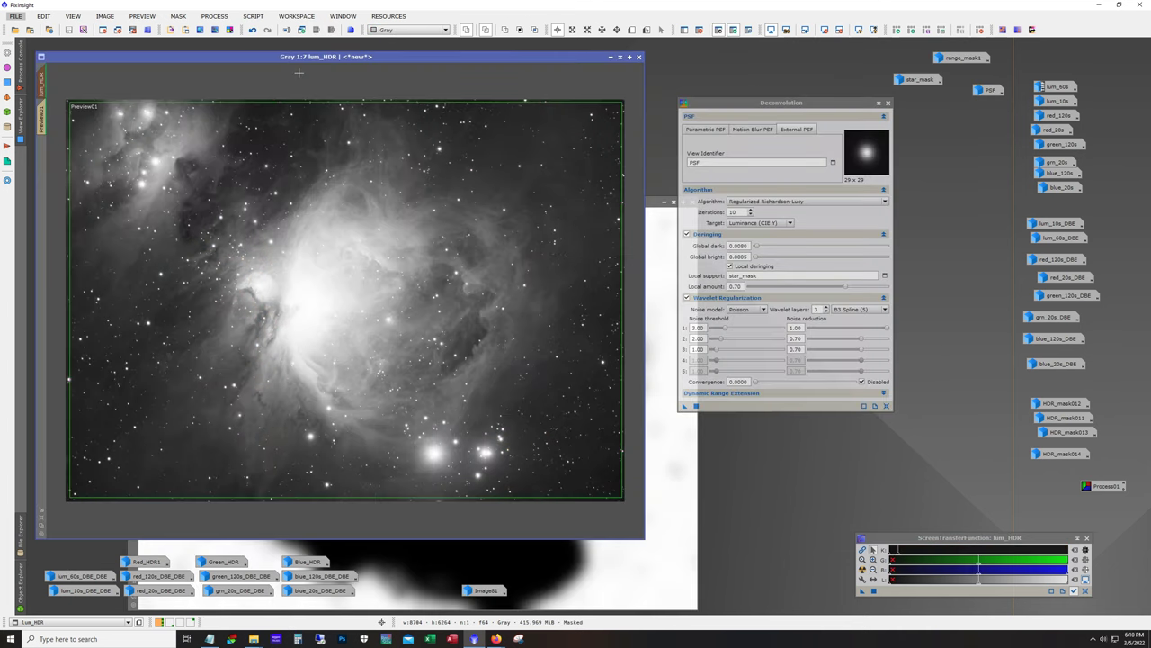
# Close the Deconvolution settings and move the lum_HDR window aside
pyautogui.moveTo(822, 105); pyautogui.dragTo(789, 91)
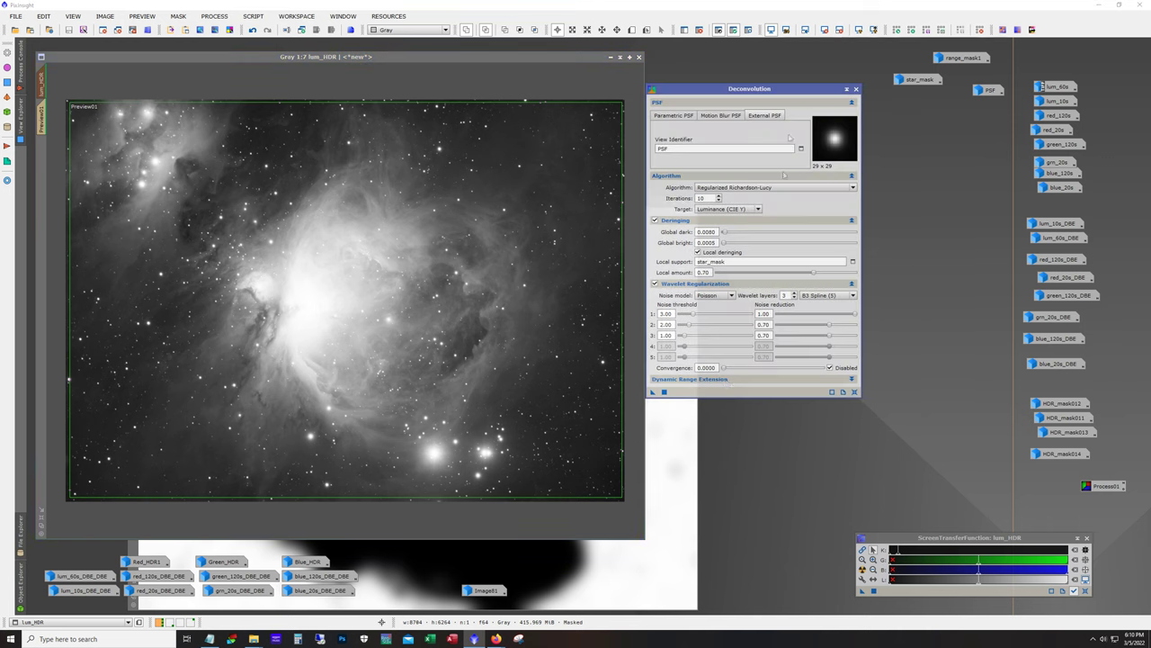
pyautogui.click(855, 88)
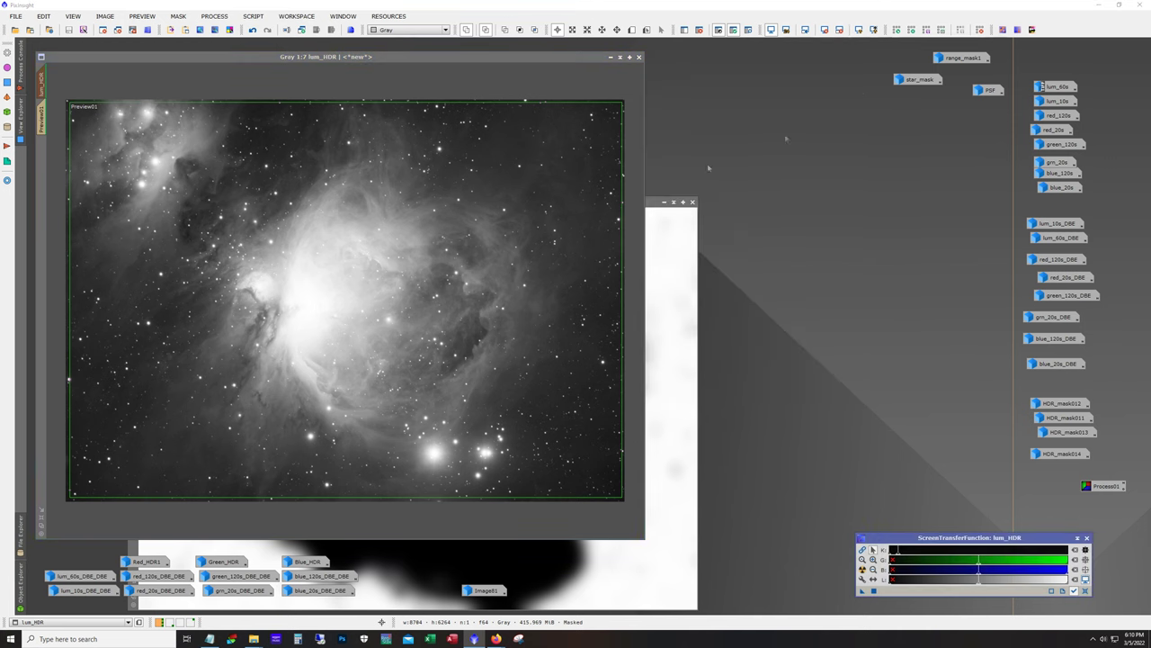
pyautogui.moveTo(148, 56); pyautogui.dragTo(226, 66)
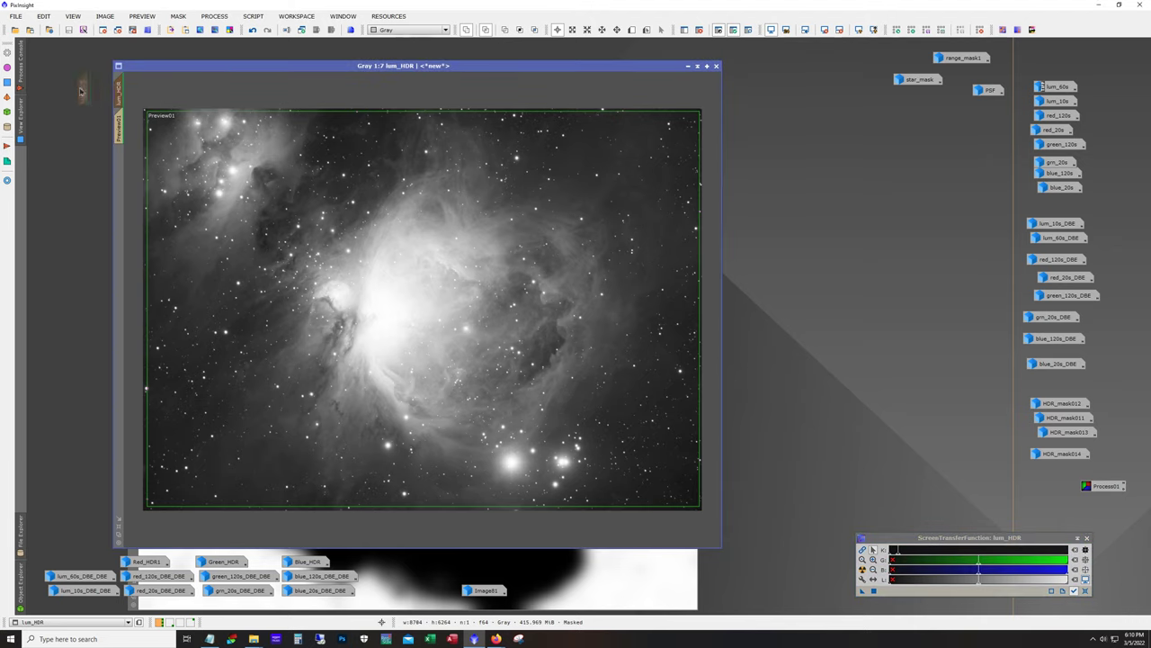
# Clone lum_HDR as lum_HDR_clone, then minimize lum_HDR and range_mask to icons
pyautogui.moveTo(80, 91); pyautogui.dragTo(79, 88)
pyautogui.click(687, 65)
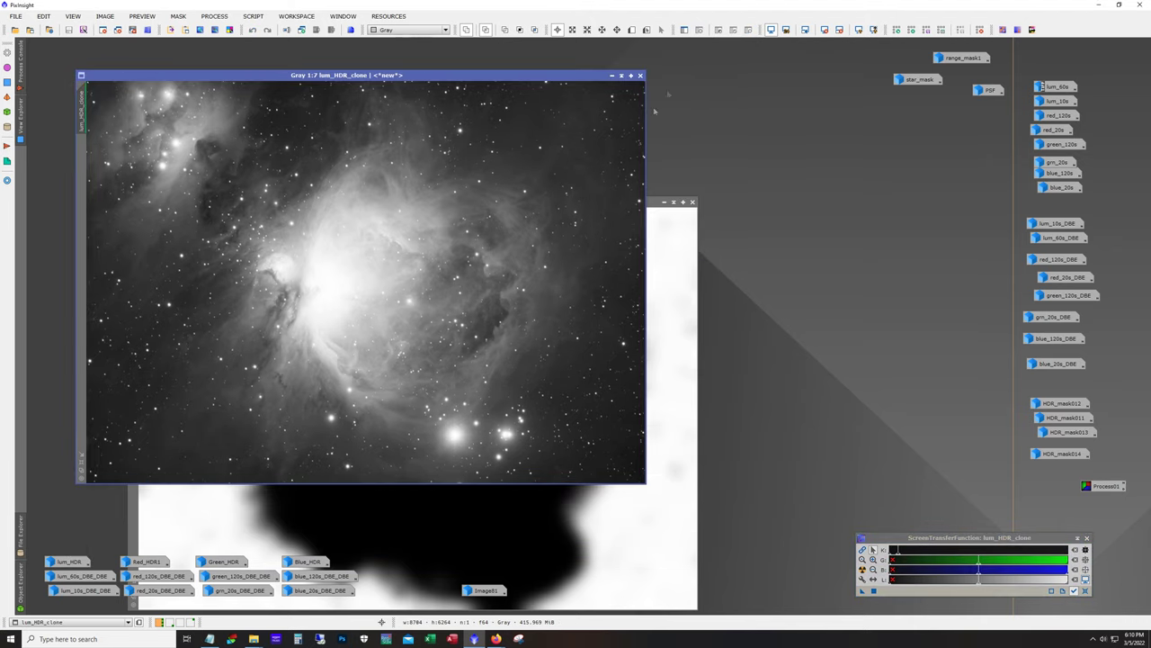
pyautogui.moveTo(509, 75); pyautogui.dragTo(459, 73)
pyautogui.click(666, 313)
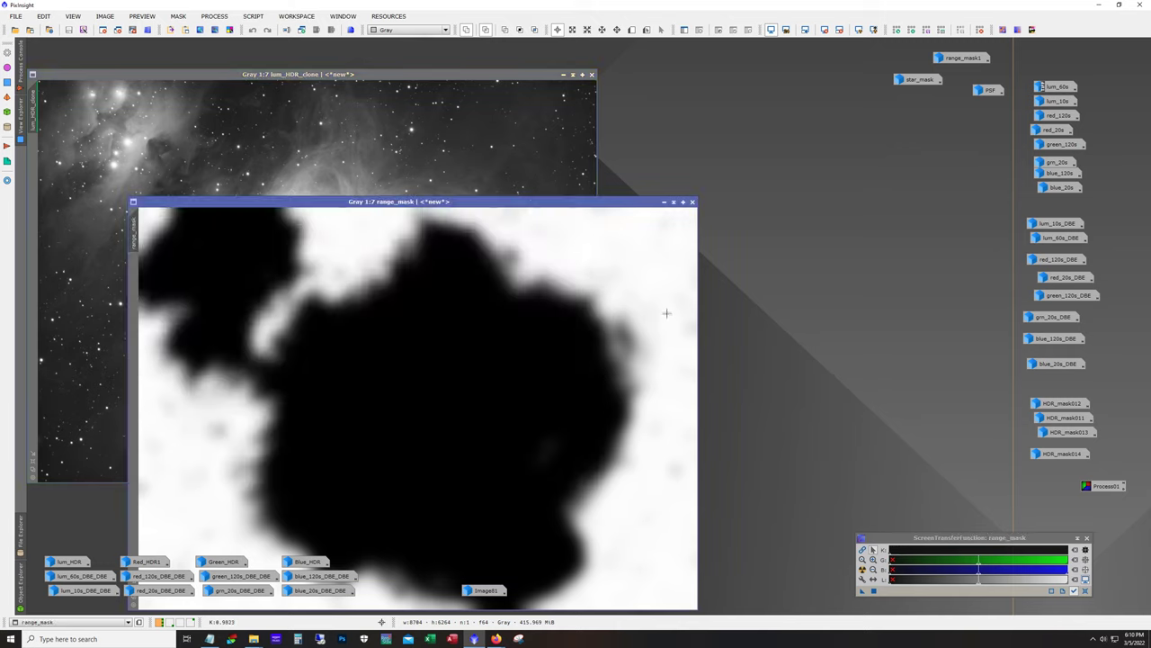
pyautogui.click(664, 201)
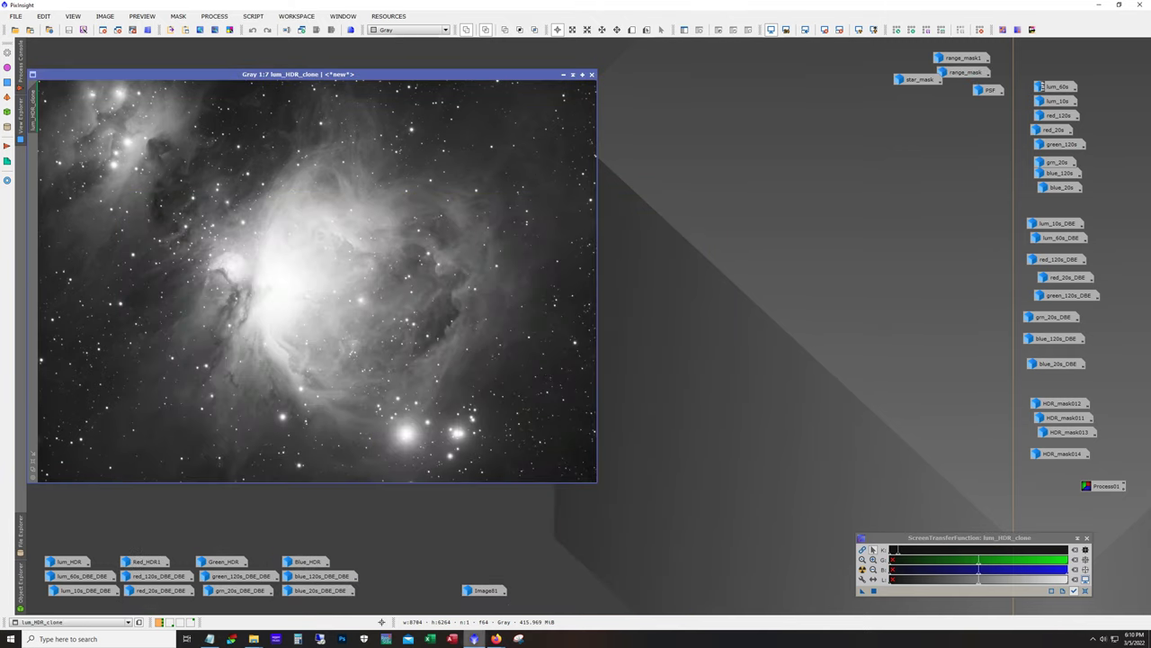
# Open the colour Orion image, move its window right, and bring up HistogramTransformation
pyautogui.click(496, 591)
pyautogui.doubleClick(496, 590)
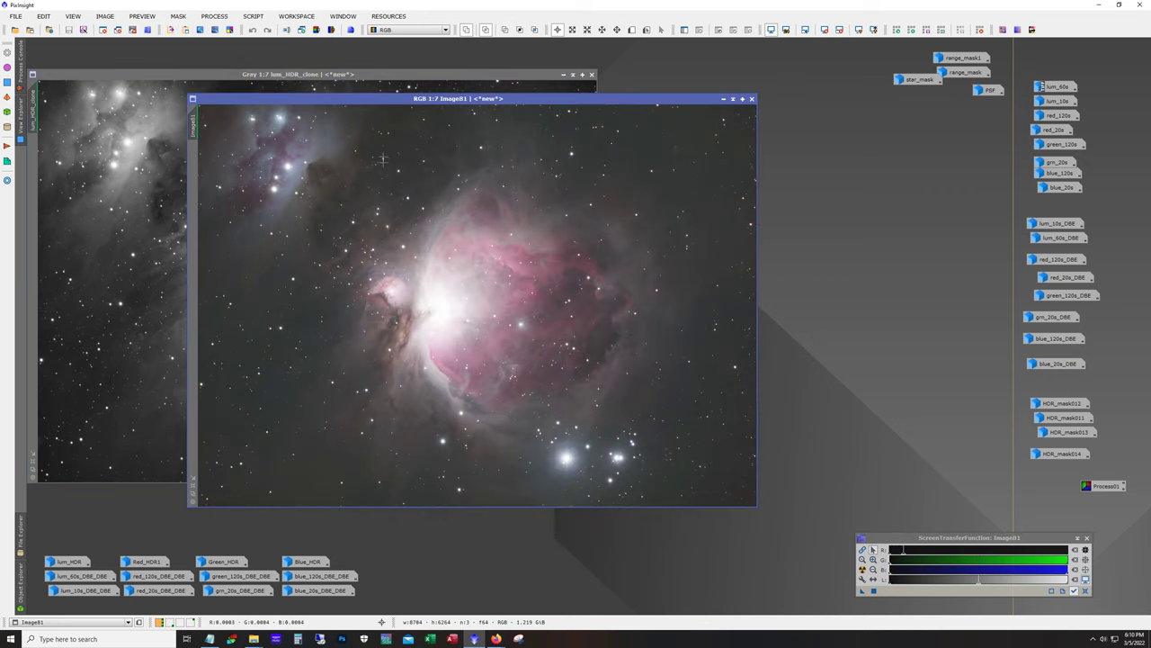
pyautogui.moveTo(376, 105); pyautogui.dragTo(467, 77)
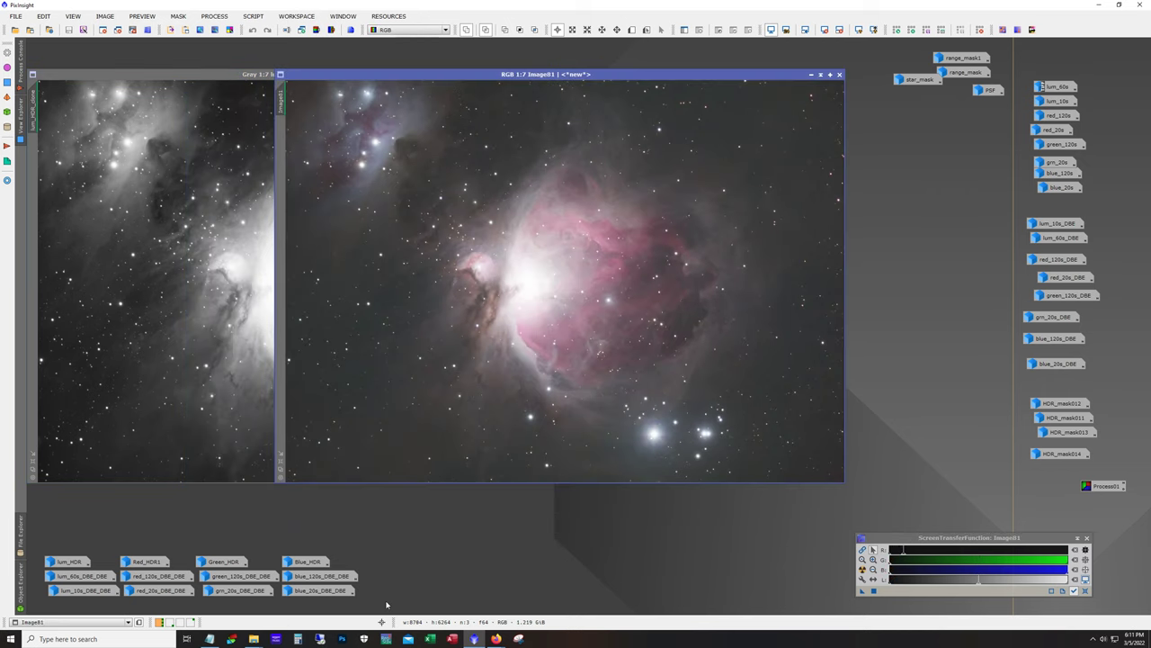
pyautogui.click(214, 17)
pyautogui.moveTo(270, 258)
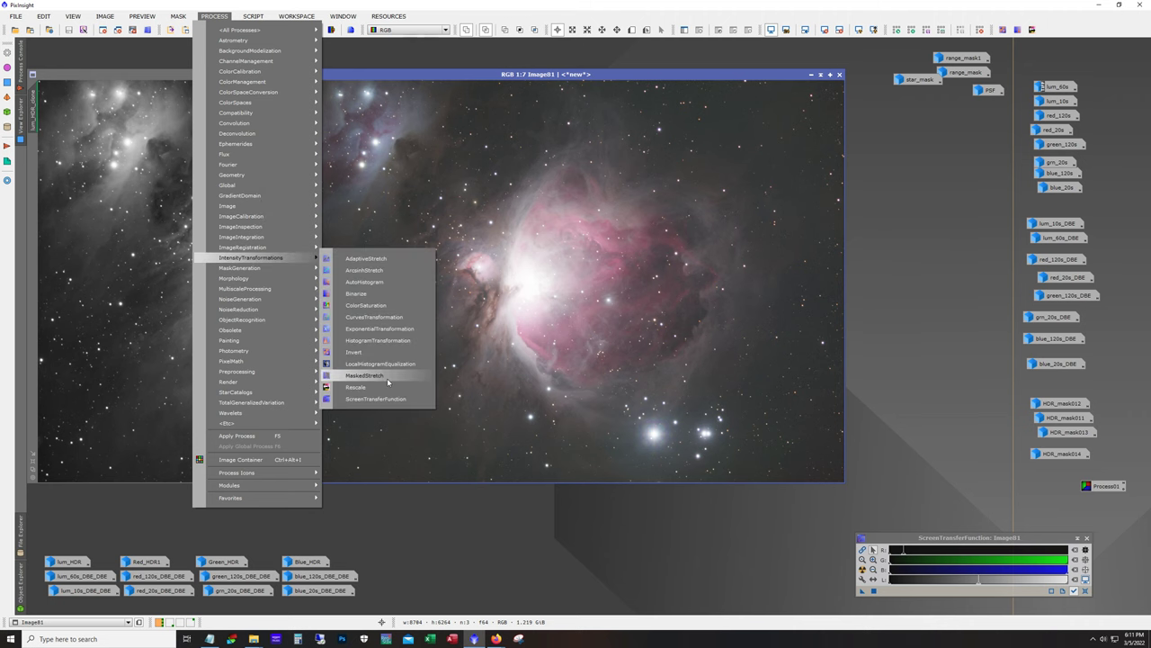
pyautogui.click(378, 340)
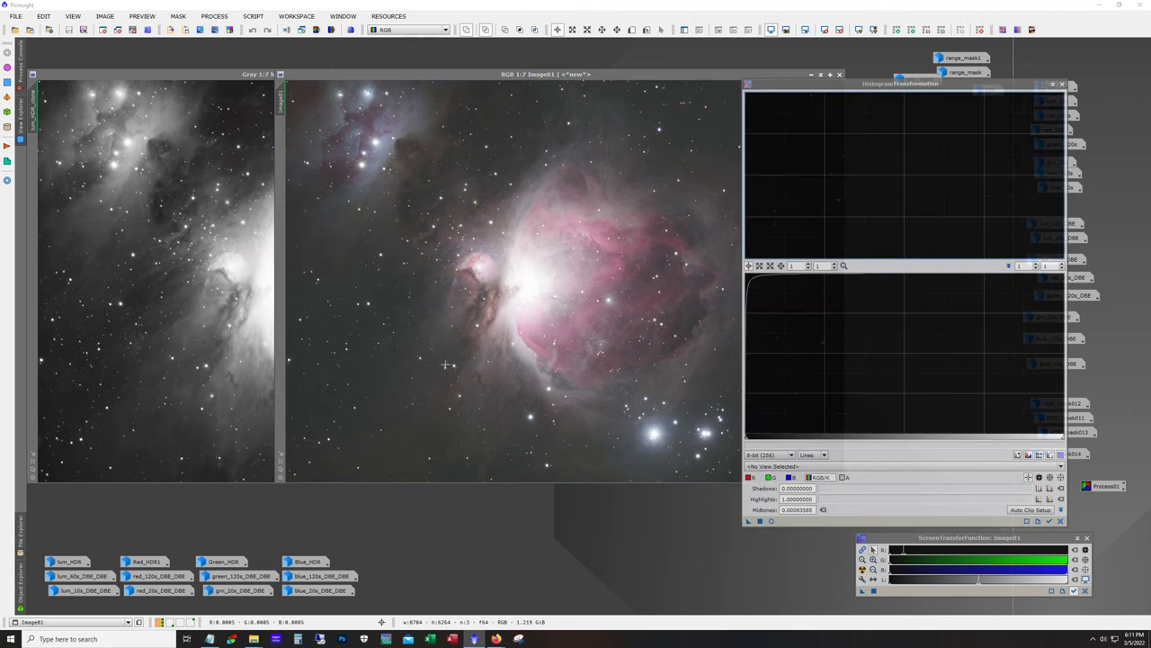
# Permanently stretch the colour image with its automatic screen stretch, then clear its STF
pyautogui.click(674, 474)
pyautogui.click(863, 591)
pyautogui.moveTo(863, 591); pyautogui.dragTo(832, 514)
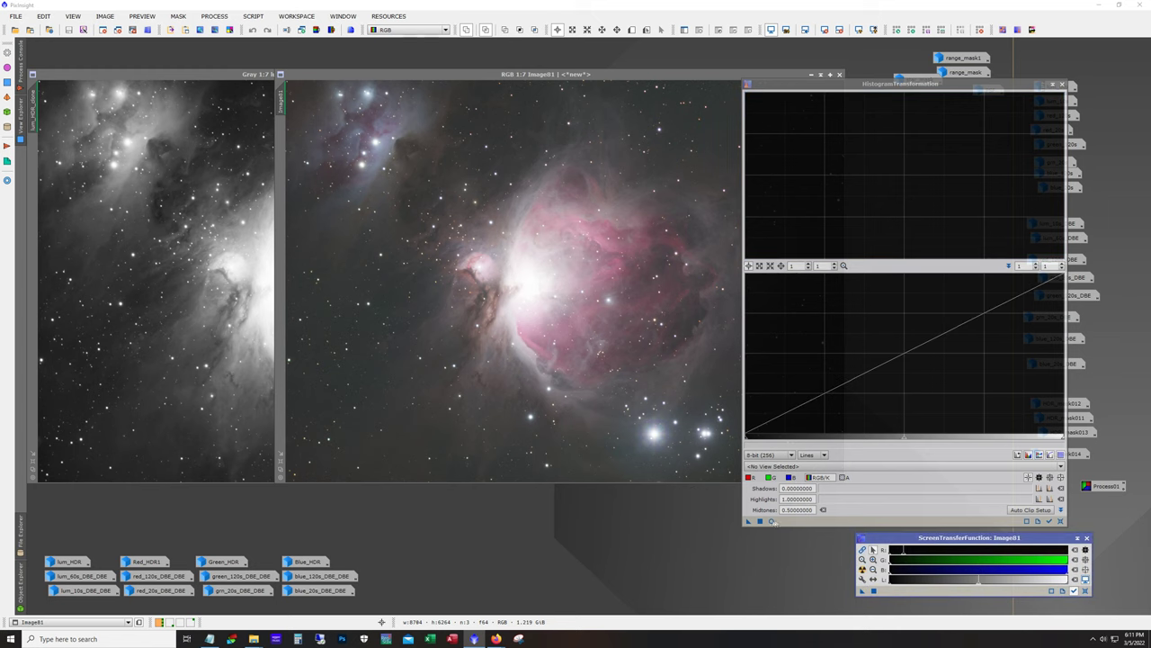
pyautogui.moveTo(752, 522); pyautogui.dragTo(647, 438)
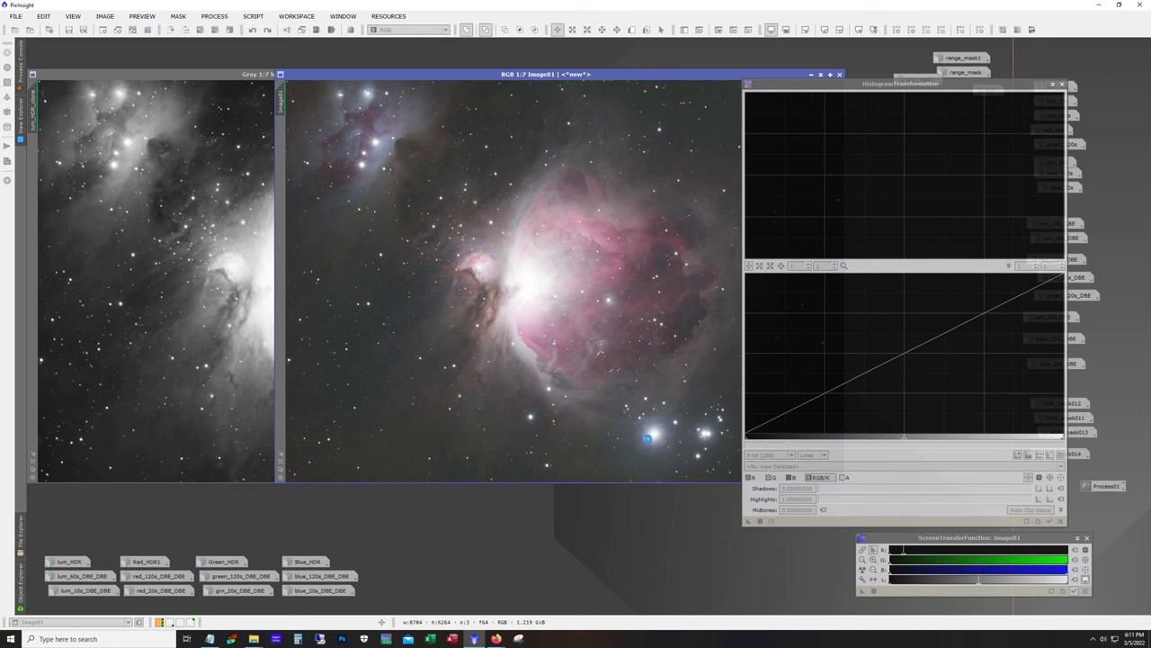
pyautogui.hotkey('ctrl', 'F12')
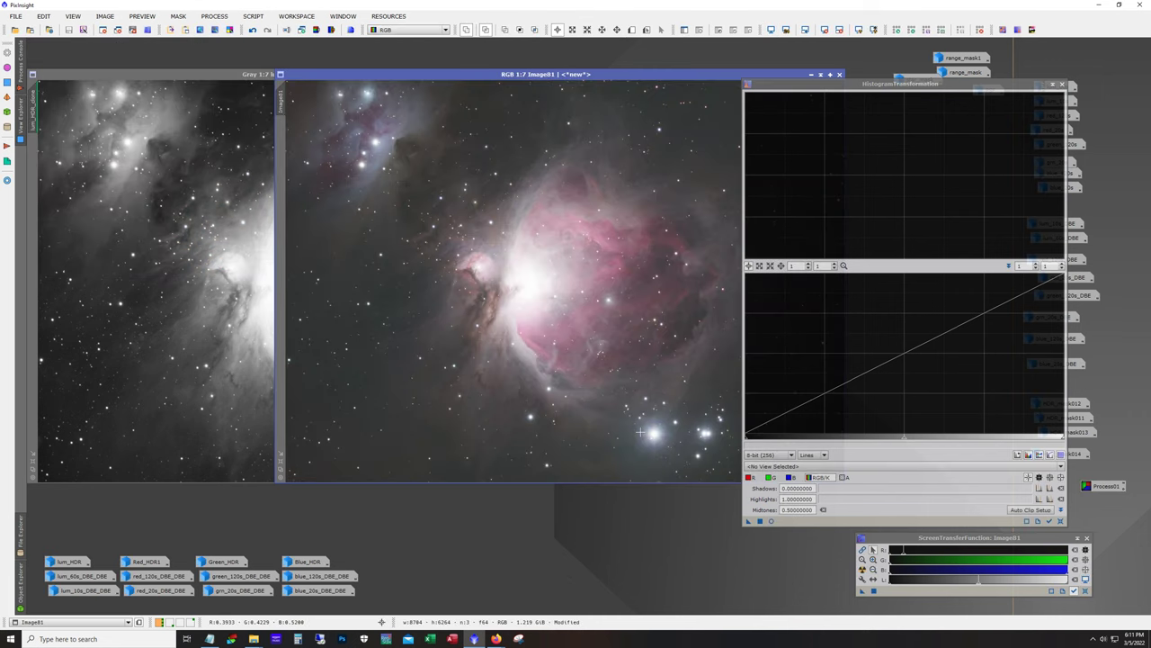
# Permanently stretch lum_HDR_clone with its automatic stretch (midtones 0.00083585) and clear its STF
pyautogui.hotkey('ctrl', 'Tab')
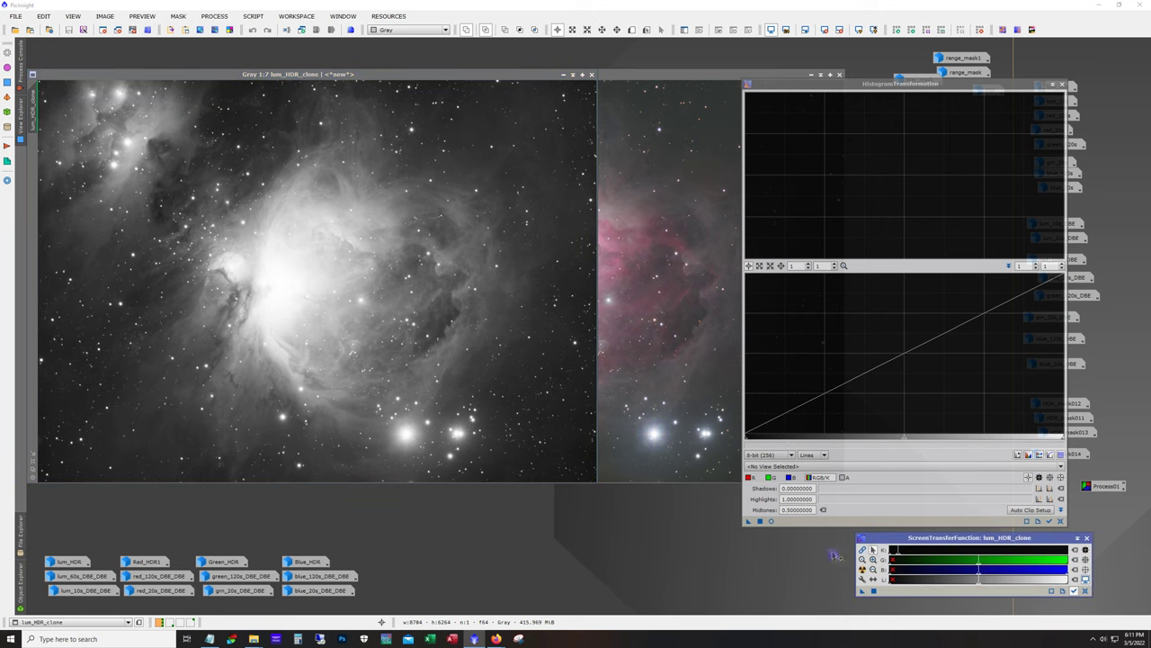
pyautogui.moveTo(834, 555); pyautogui.dragTo(822, 521)
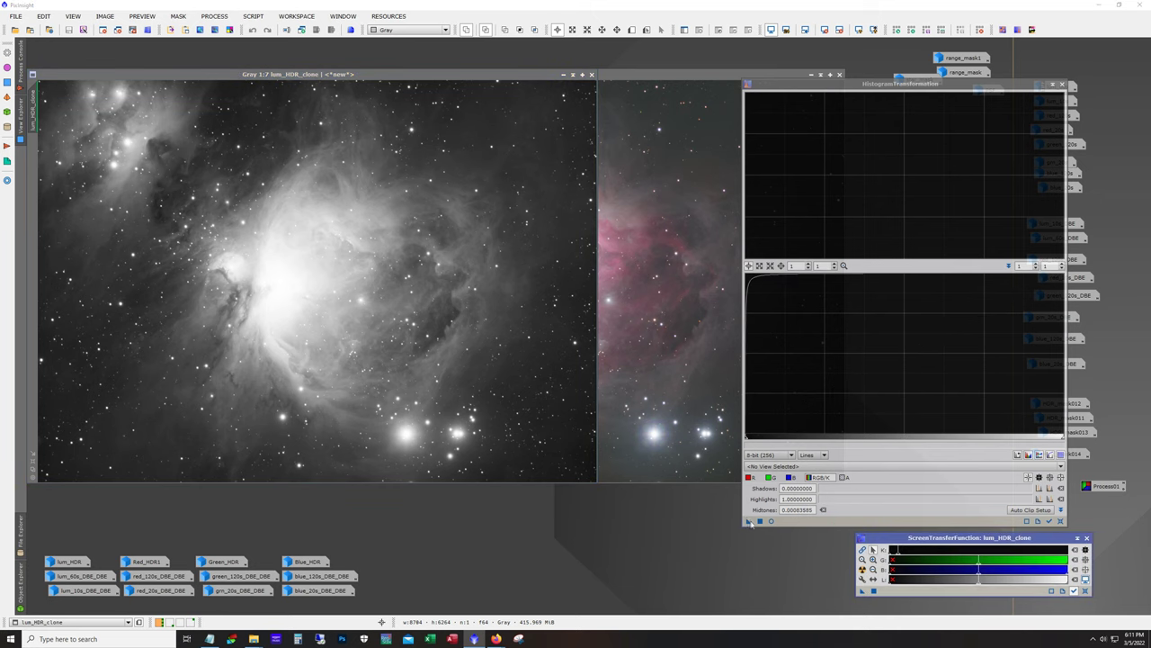
pyautogui.moveTo(749, 522); pyautogui.dragTo(443, 385)
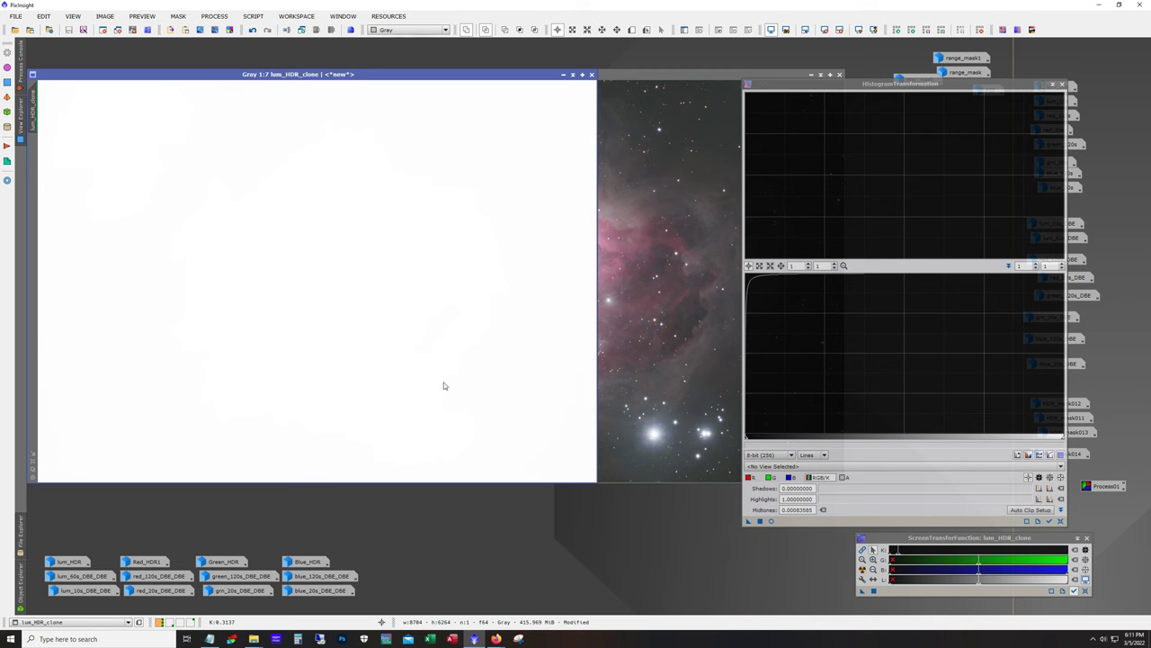
pyautogui.hotkey('ctrl', 'F12')
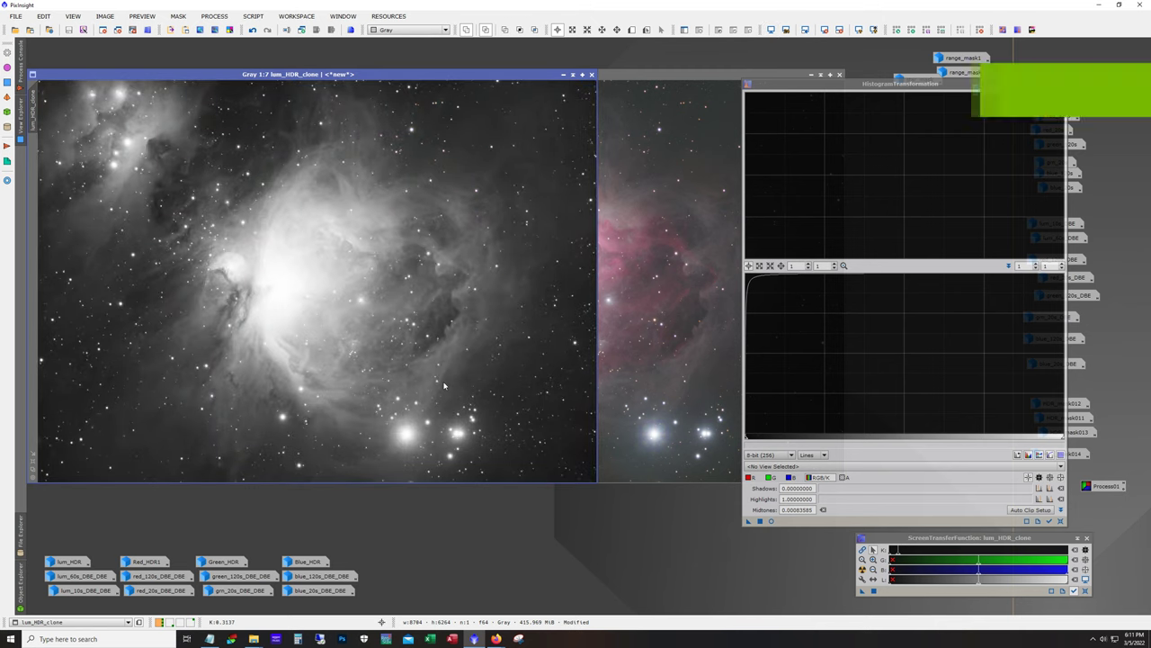
pyautogui.click(1063, 84)
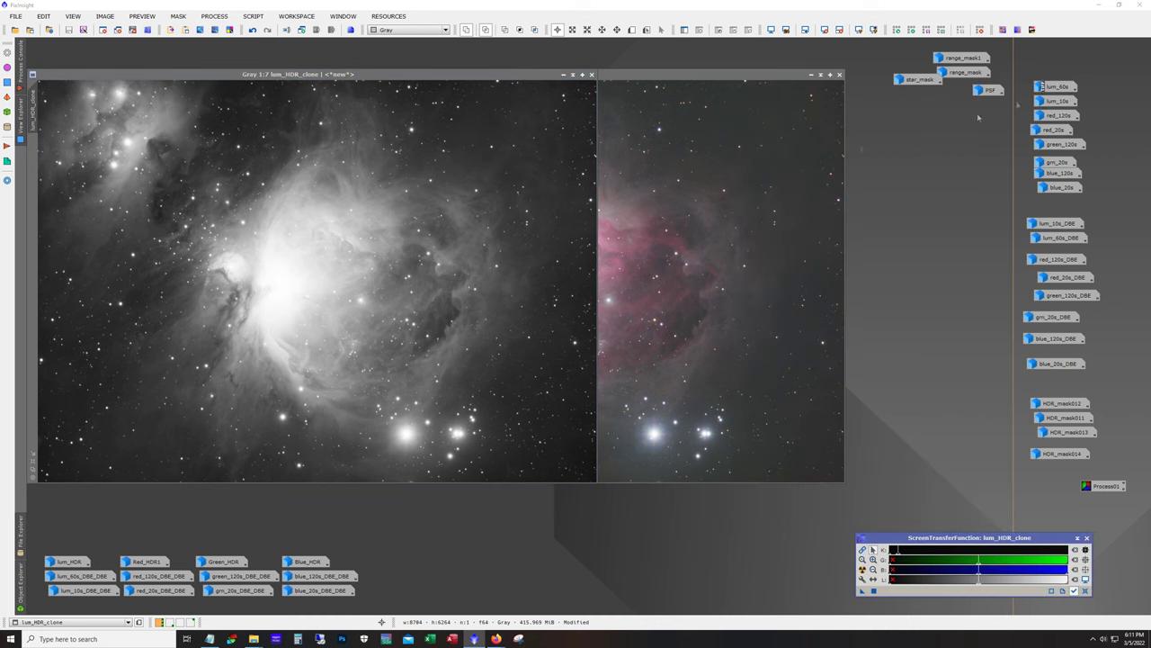
# Apply MultiscaleMedianTransform with detail layers 1–4 disabled to the colour image
pyautogui.click(717, 200)
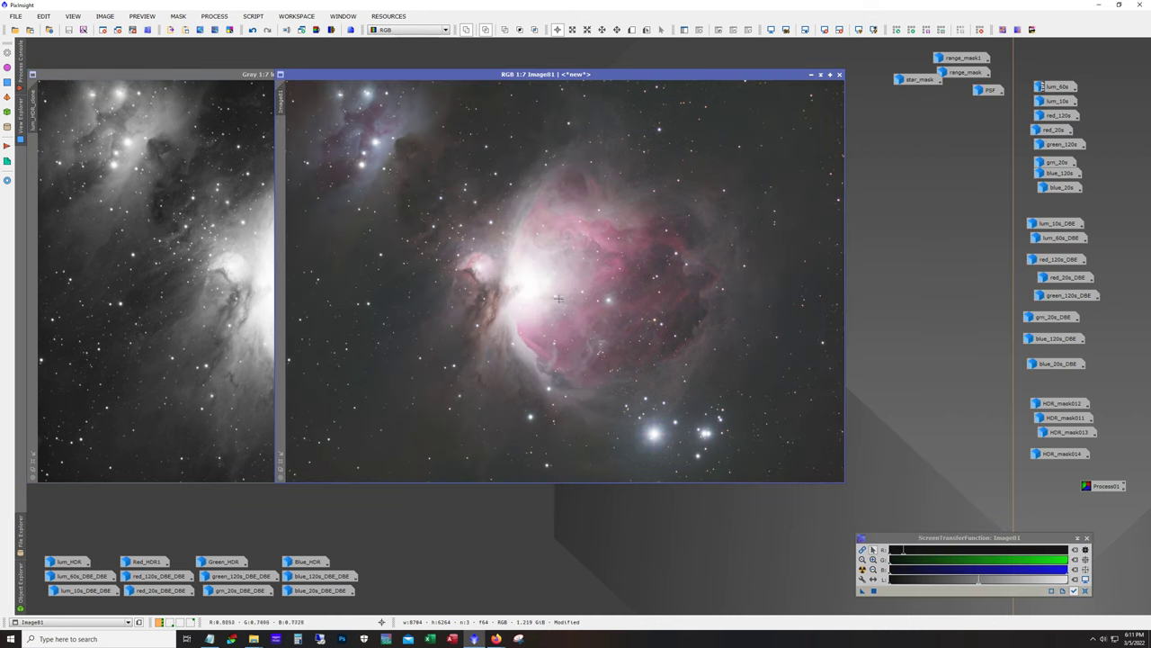
pyautogui.click(218, 18)
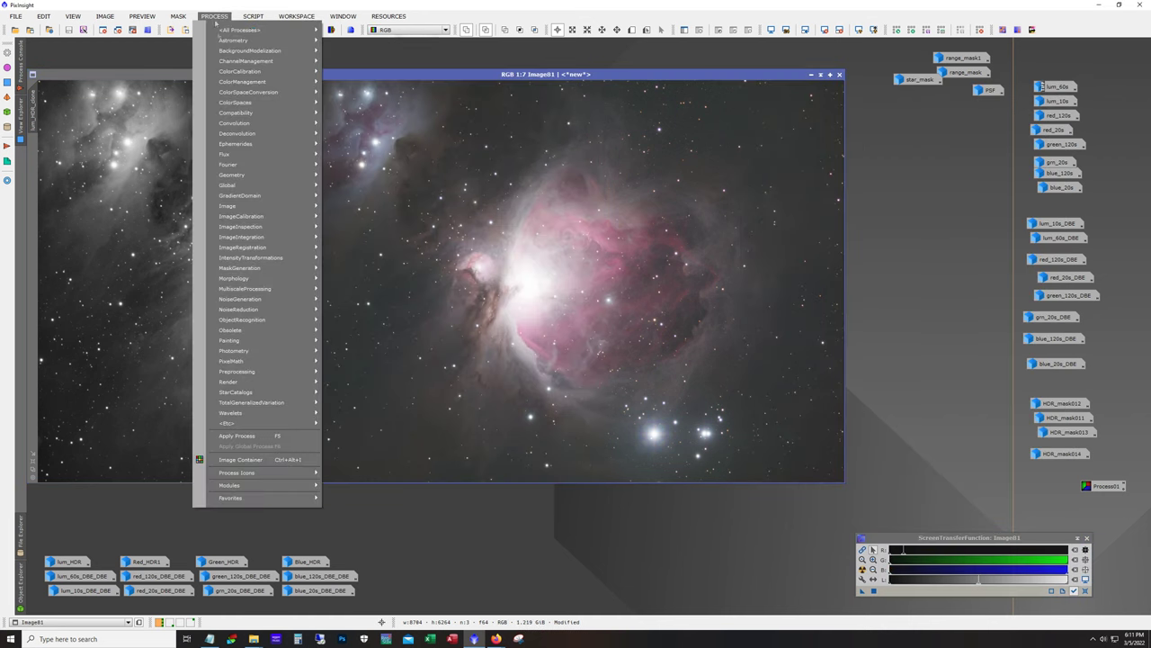
pyautogui.moveTo(263, 319)
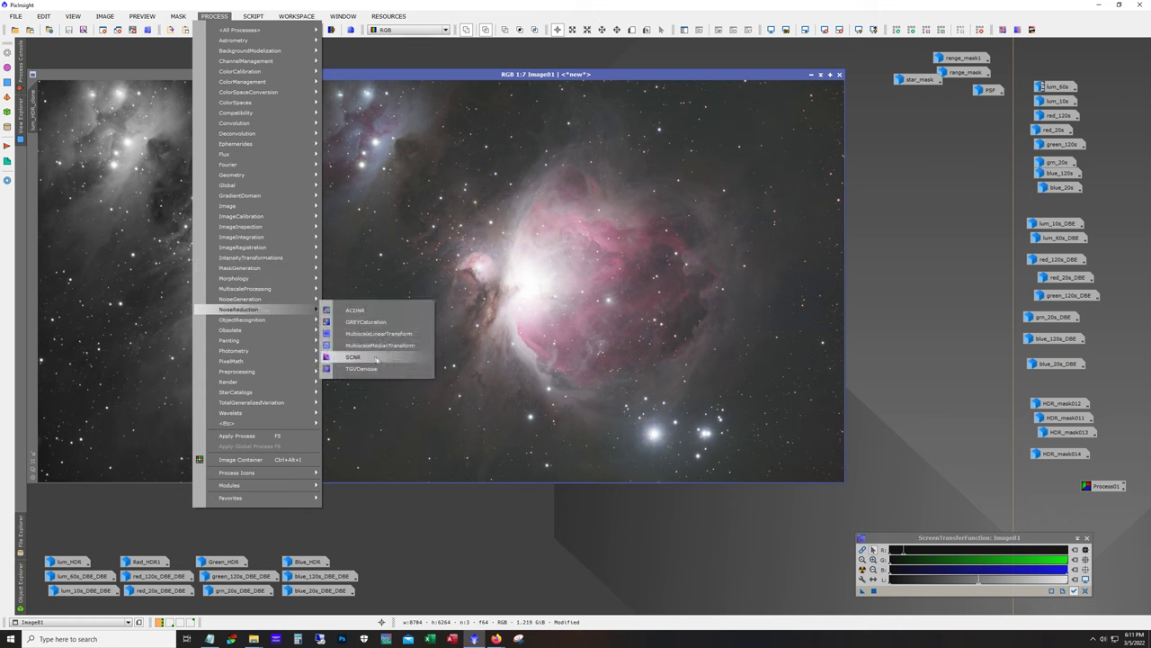
pyautogui.click(375, 347)
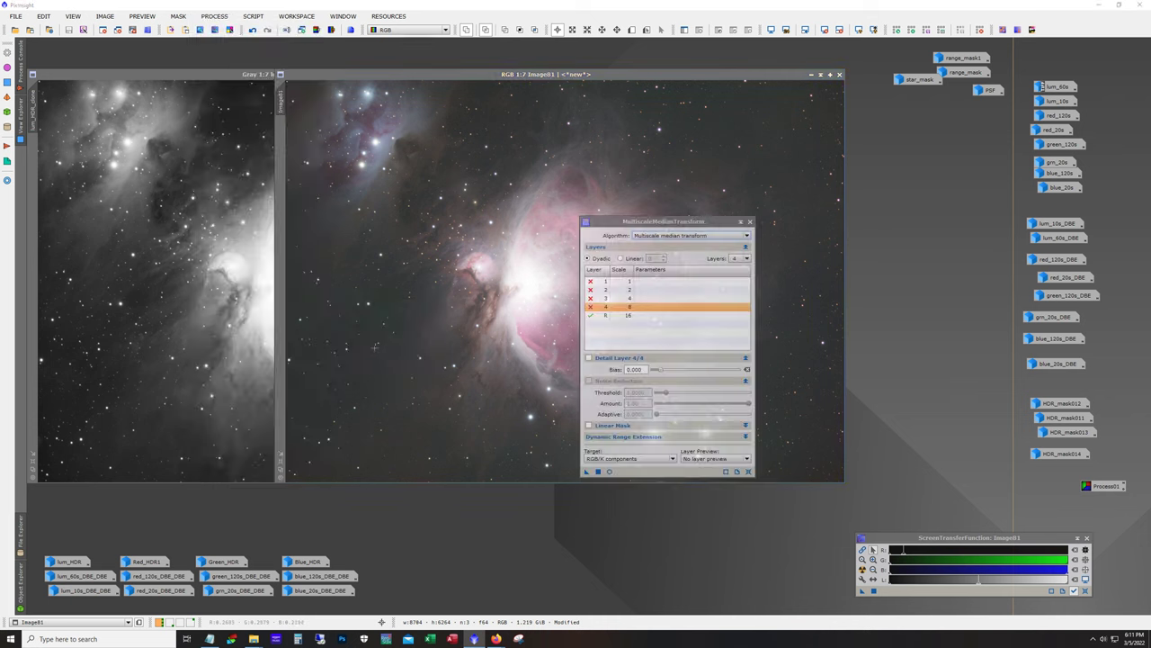
pyautogui.moveTo(634, 225); pyautogui.dragTo(812, 159)
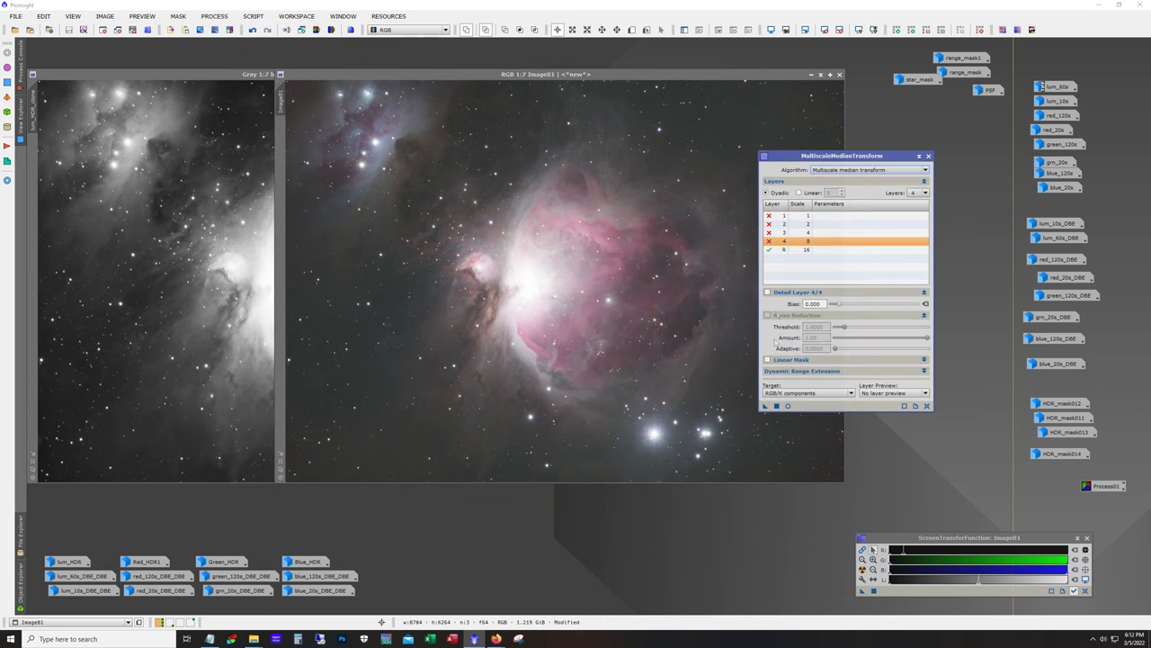
pyautogui.moveTo(768, 406); pyautogui.dragTo(728, 406)
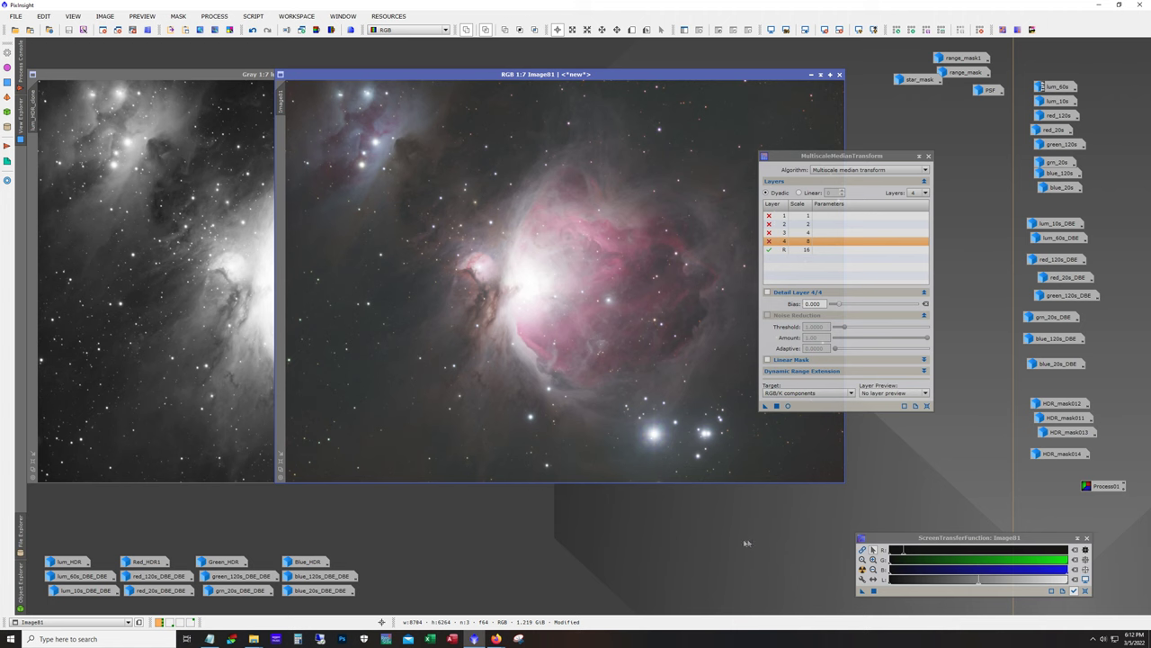
pyautogui.click(928, 155)
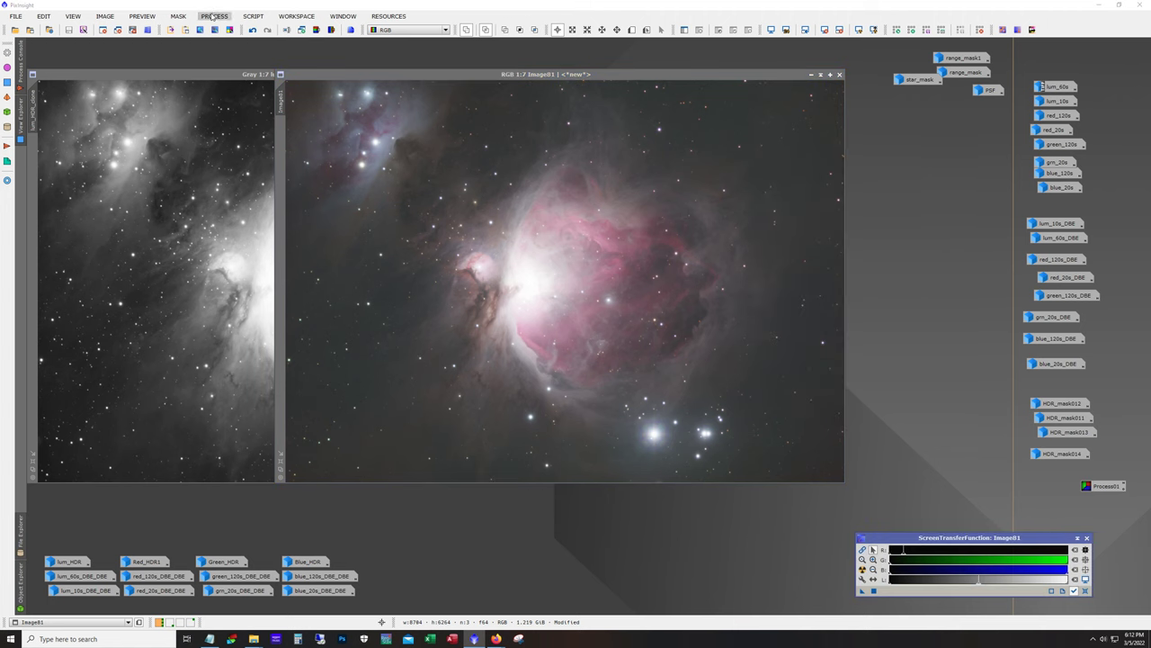
# Set up LRGBCombination with the R, G and B channels excluded
pyautogui.click(214, 16)
pyautogui.moveTo(251, 33)
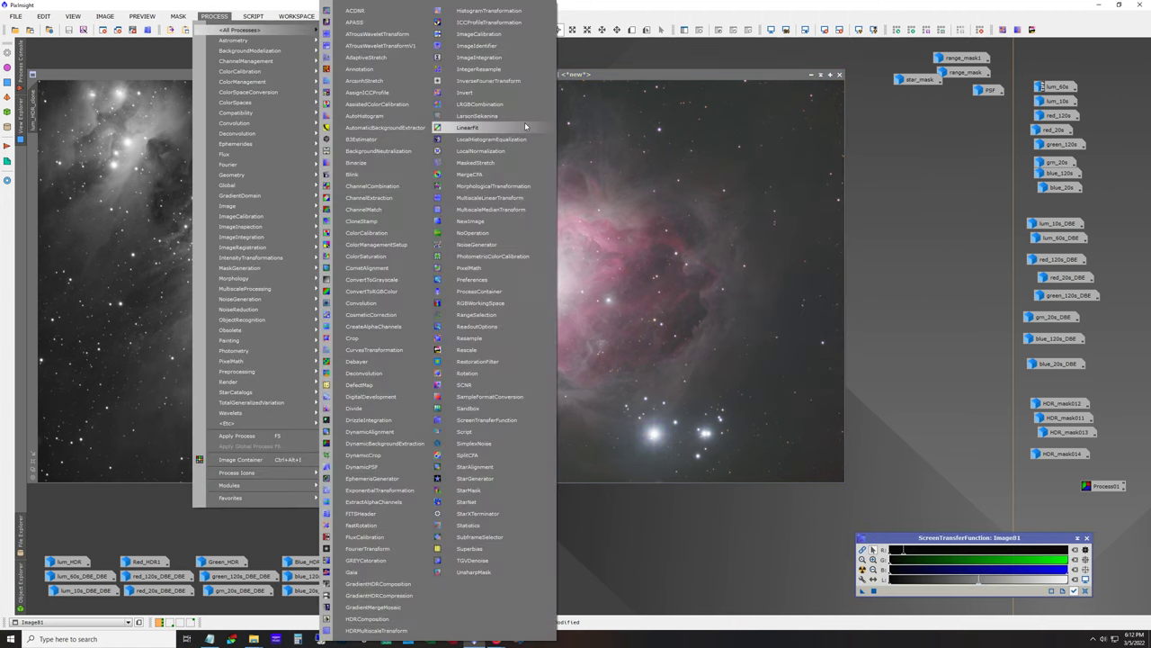
pyautogui.click(486, 104)
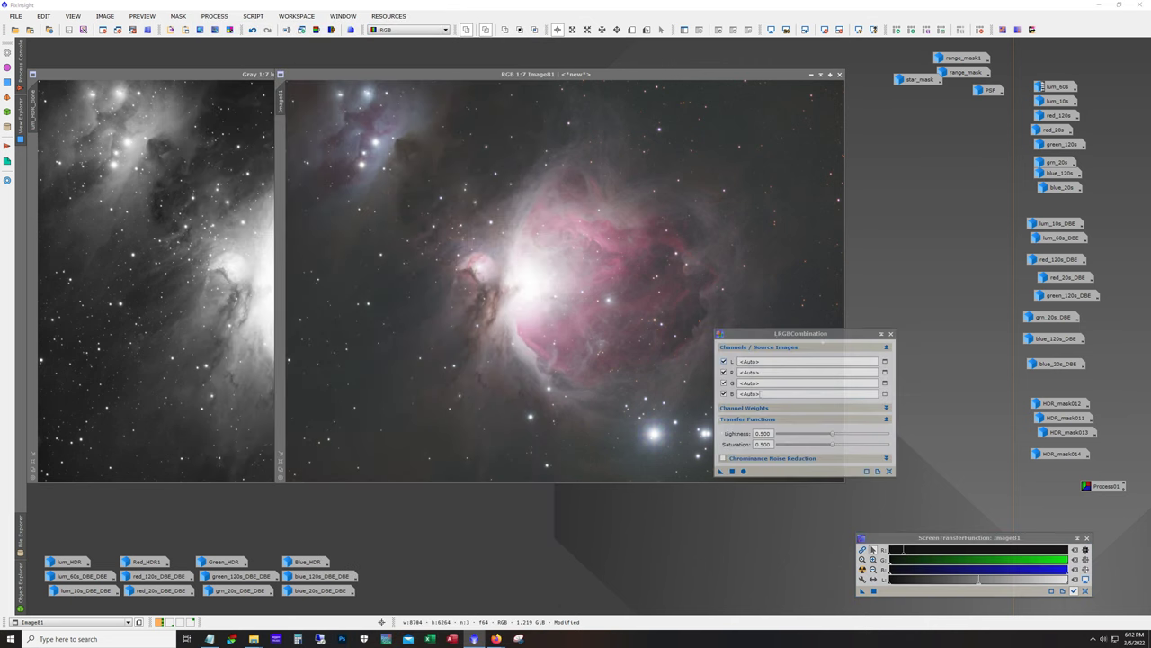
pyautogui.click(724, 371)
pyautogui.click(724, 382)
pyautogui.click(724, 393)
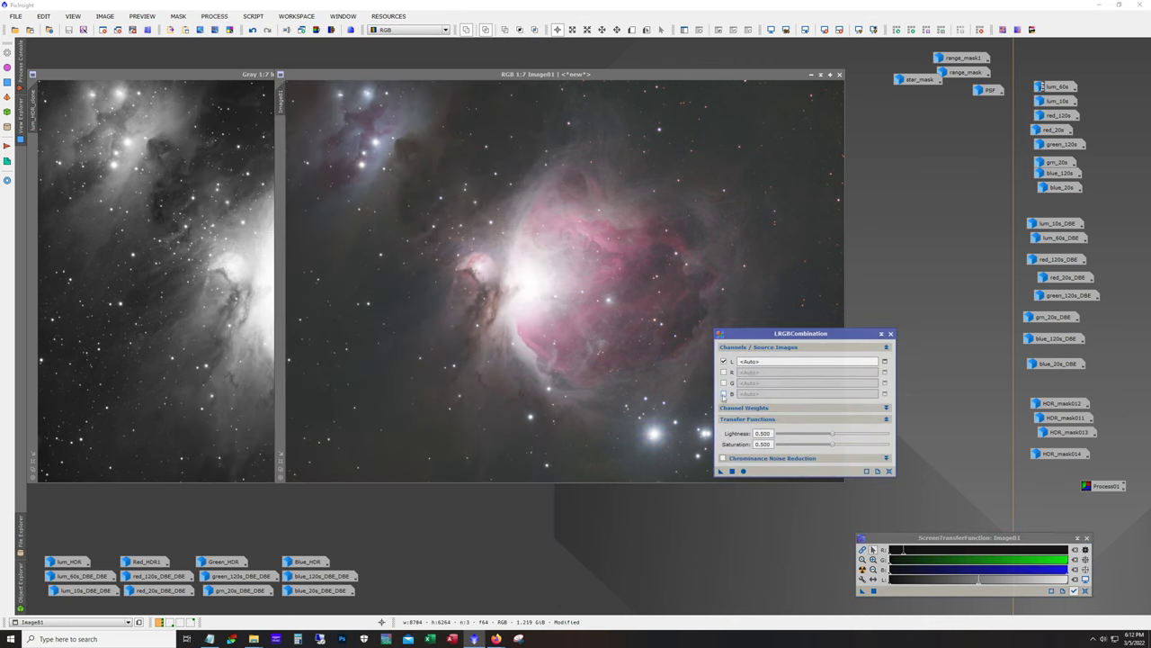
# Use lum_HDR_clone as the luminance source and apply the combination to the colour image
pyautogui.hotkey('ctrl', 'Tab')
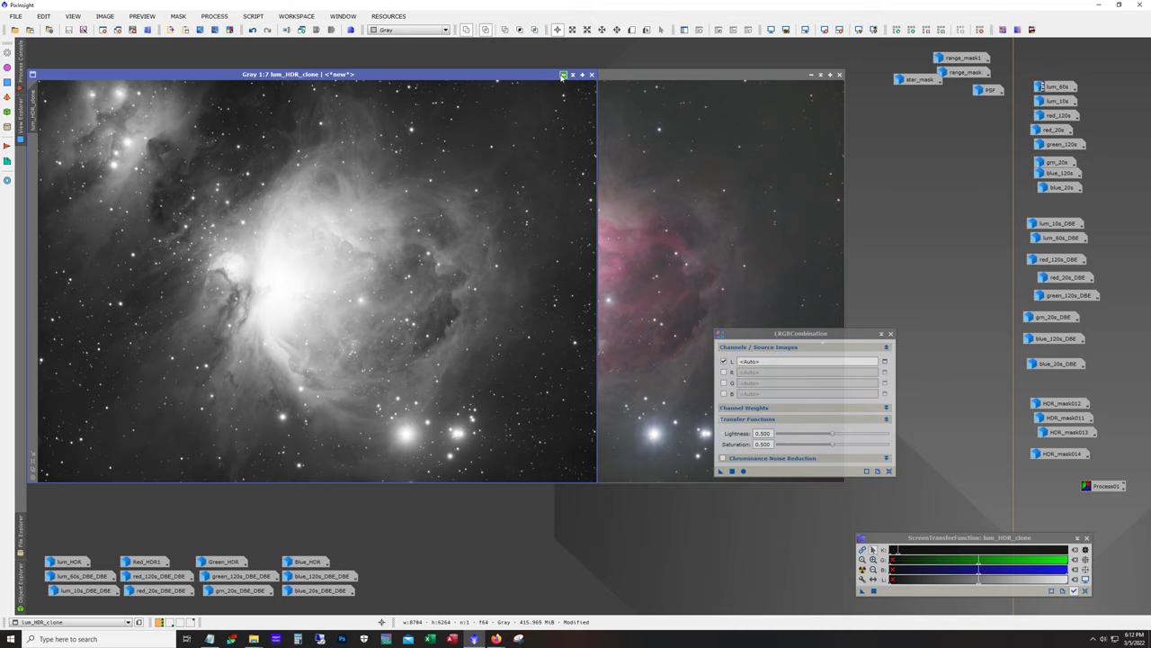
pyautogui.click(563, 74)
pyautogui.moveTo(343, 281); pyautogui.dragTo(793, 360)
pyautogui.moveTo(720, 471); pyautogui.dragTo(571, 385)
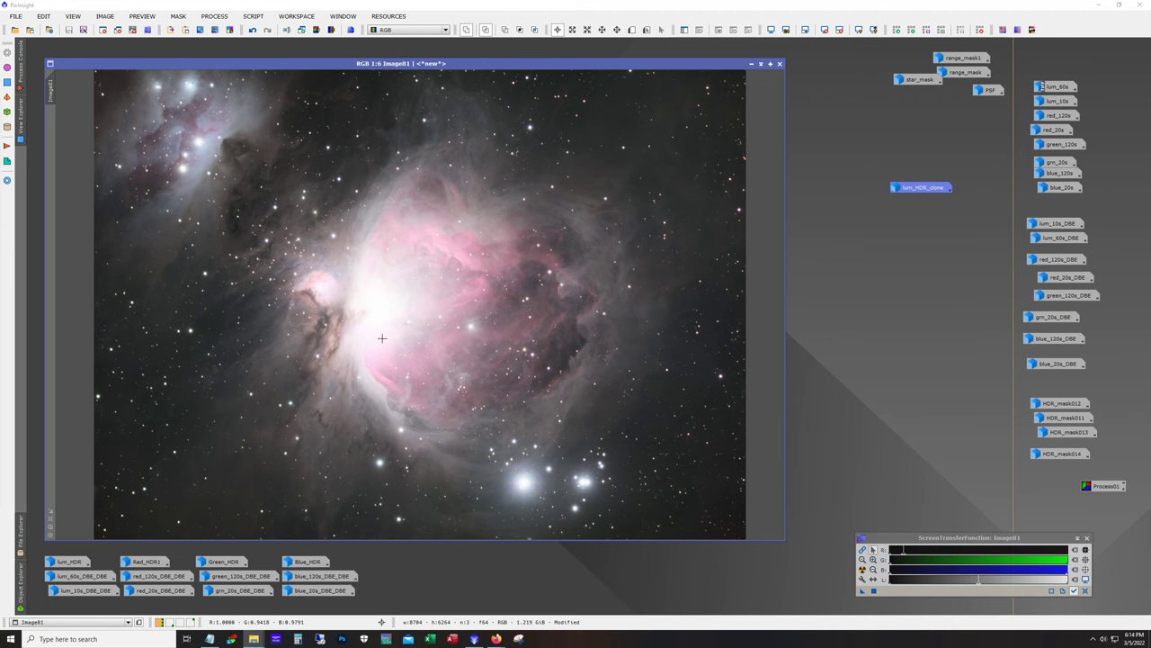
pyautogui.scroll(1, 392, 327)
pyautogui.scroll(-1, 392, 327)
pyautogui.moveTo(389, 64); pyautogui.dragTo(426, 62)
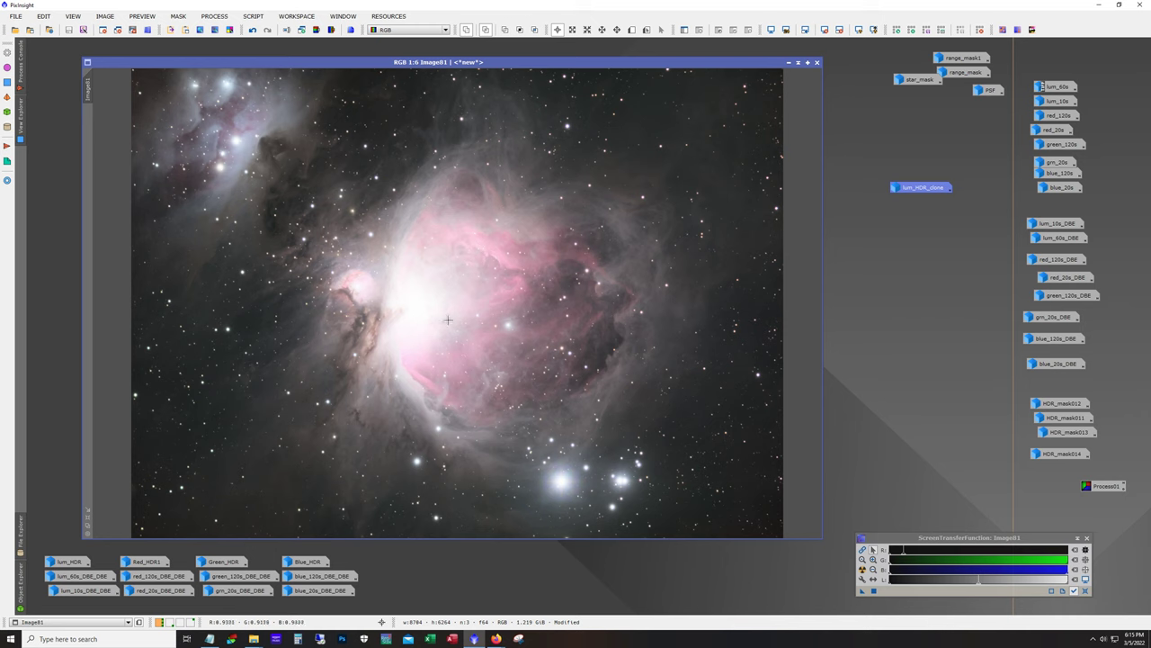
pyautogui.click(214, 16)
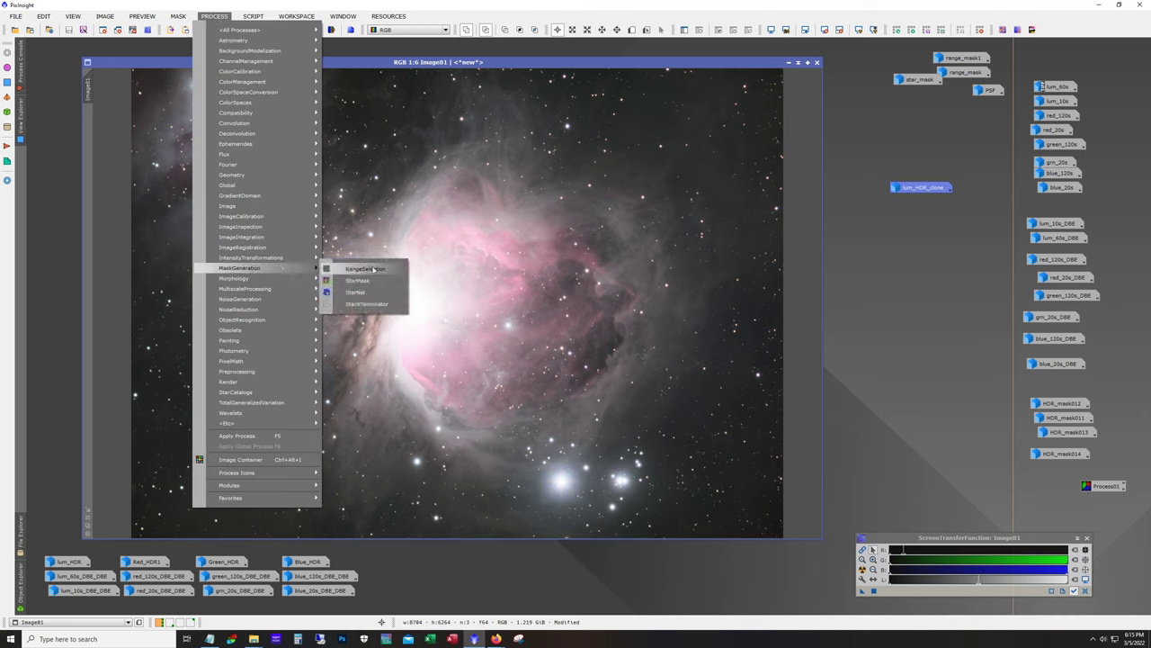
# Create range_mask2 with a lowered upper limit and smoothness 100
pyautogui.click(352, 268)
pyautogui.click(1029, 187)
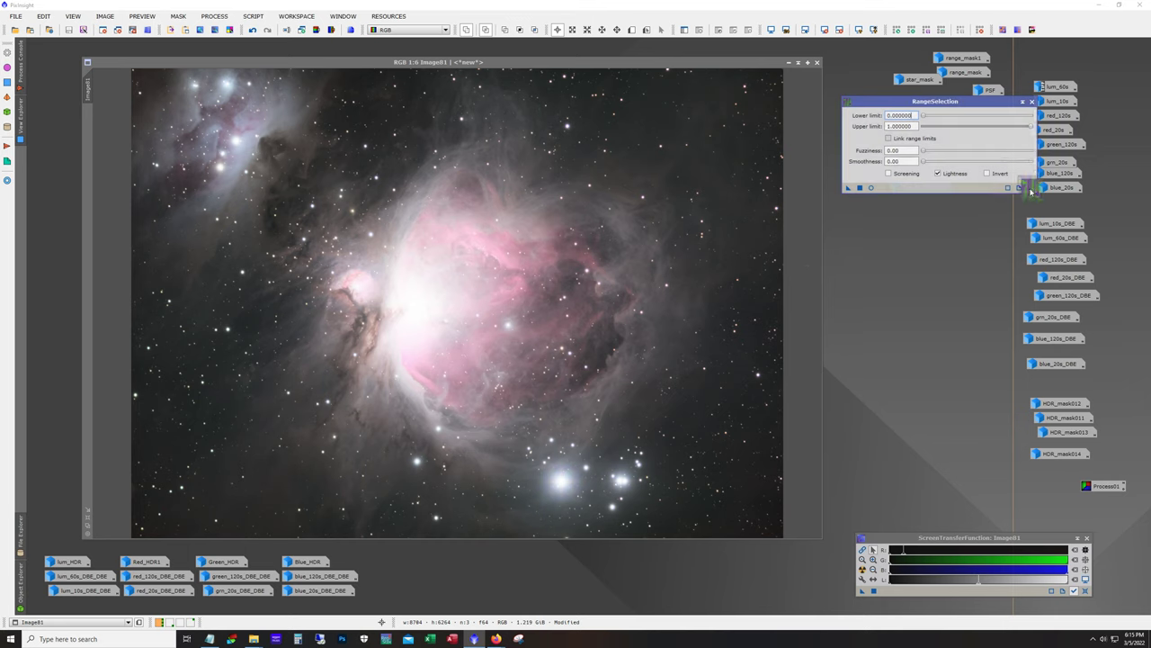
pyautogui.click(871, 187)
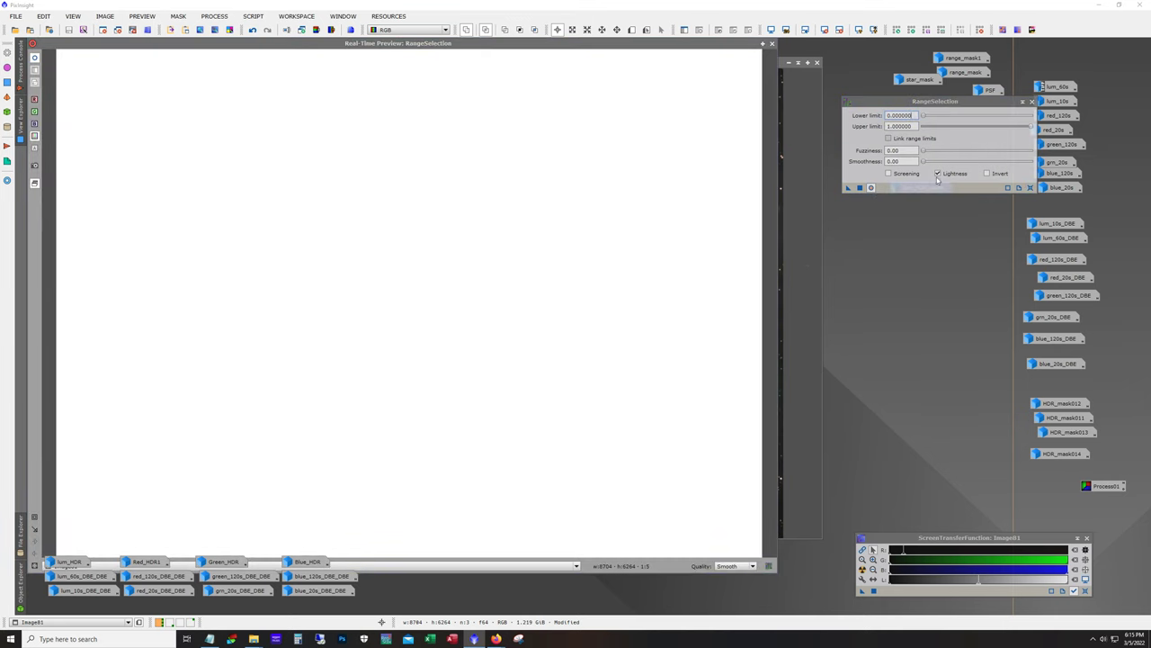
pyautogui.moveTo(1032, 127)
pyautogui.mouseDown()
pyautogui.moveTo(996, 129)
pyautogui.moveTo(1011, 135)
pyautogui.mouseUp()
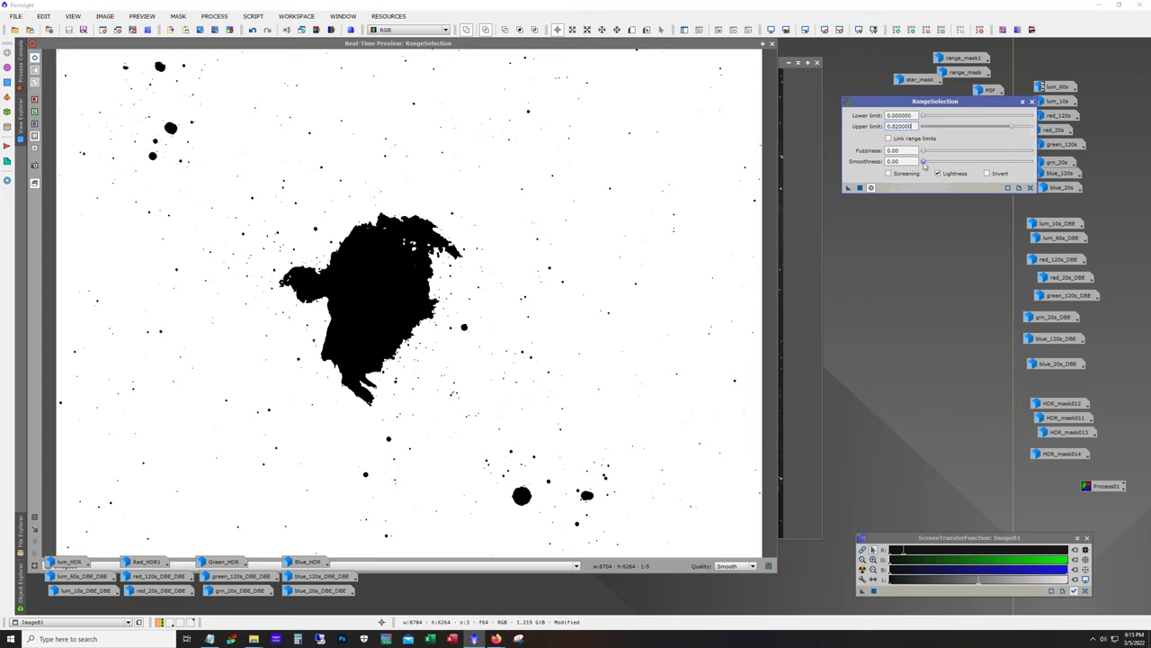
pyautogui.moveTo(927, 162); pyautogui.dragTo(1102, 164)
pyautogui.click(859, 188)
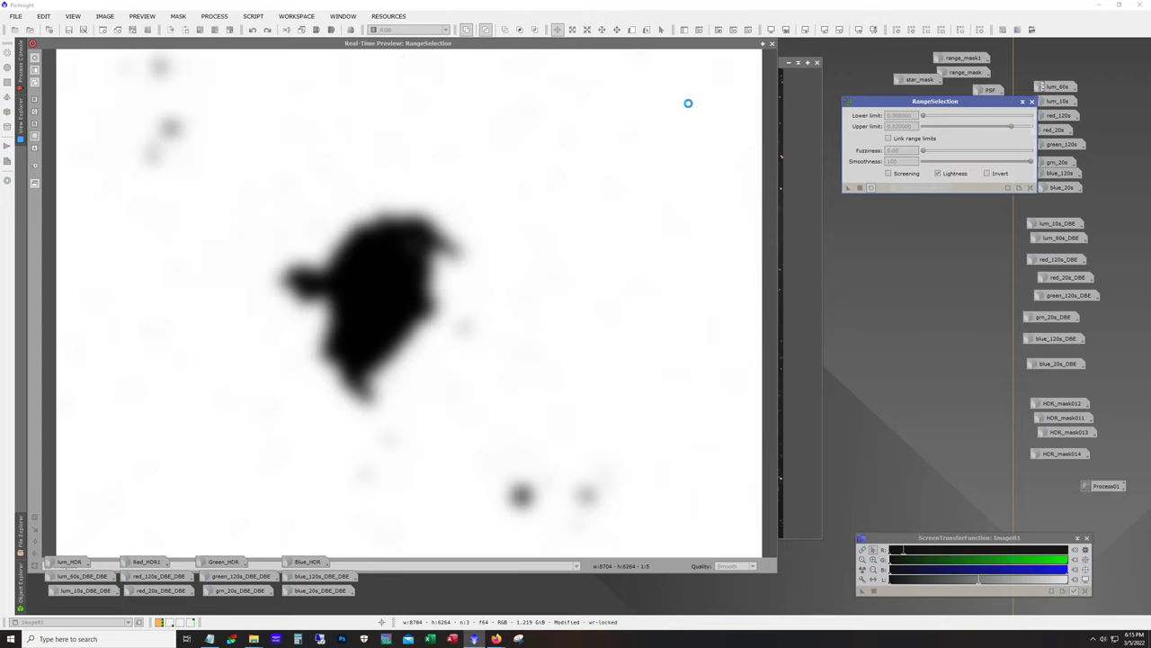
pyautogui.click(772, 43)
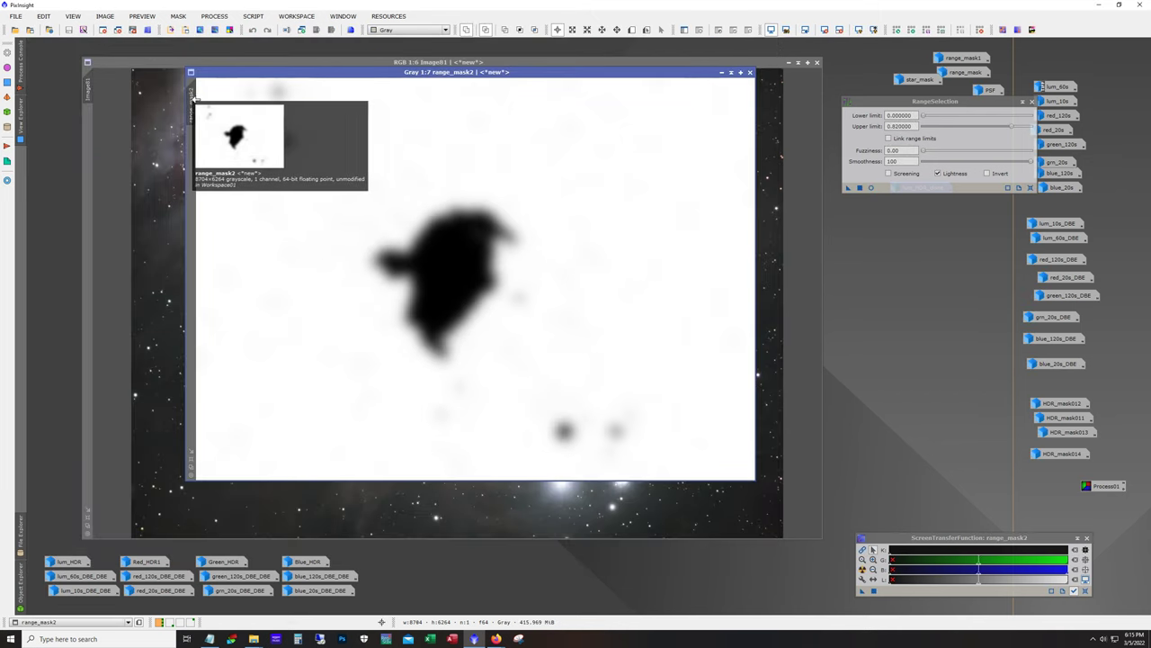
# Apply range_mask2 to Image01 inverted, then check and hide the mask overlay
pyautogui.moveTo(192, 92); pyautogui.dragTo(87, 90)
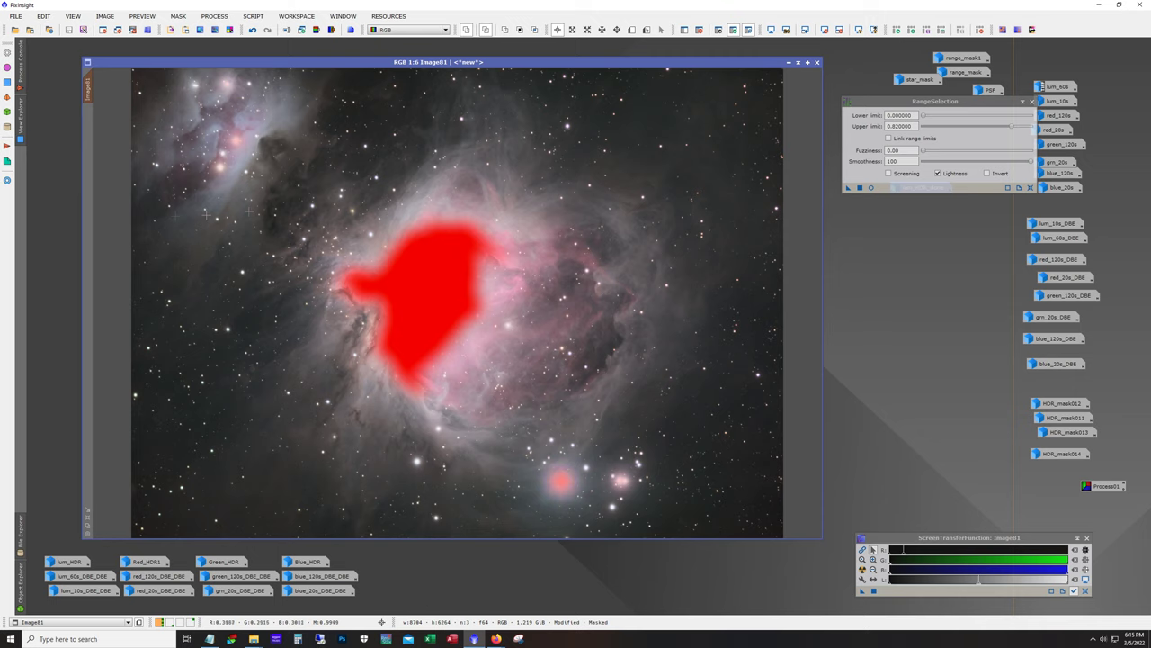
pyautogui.click(178, 16)
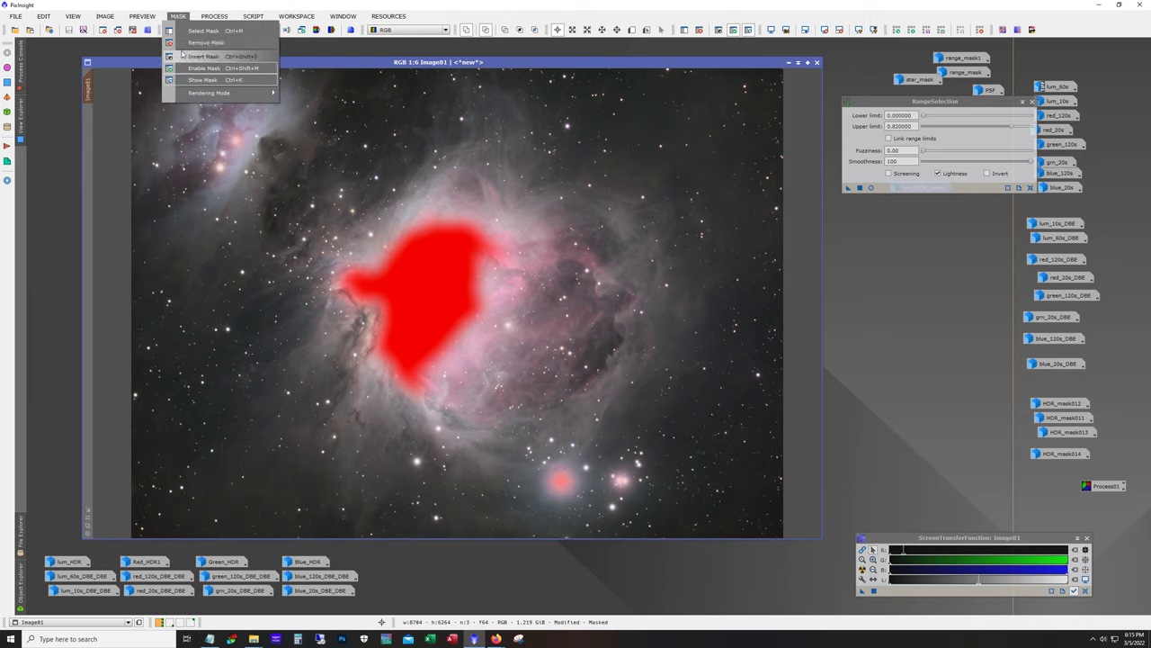
pyautogui.click(183, 55)
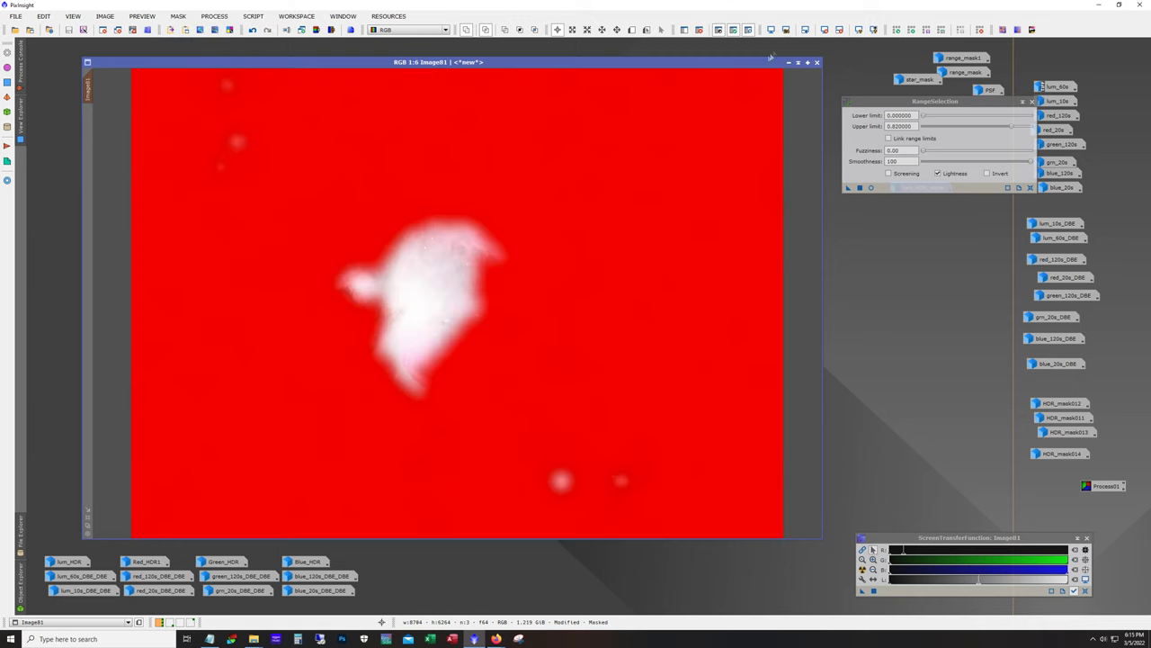
pyautogui.click(744, 29)
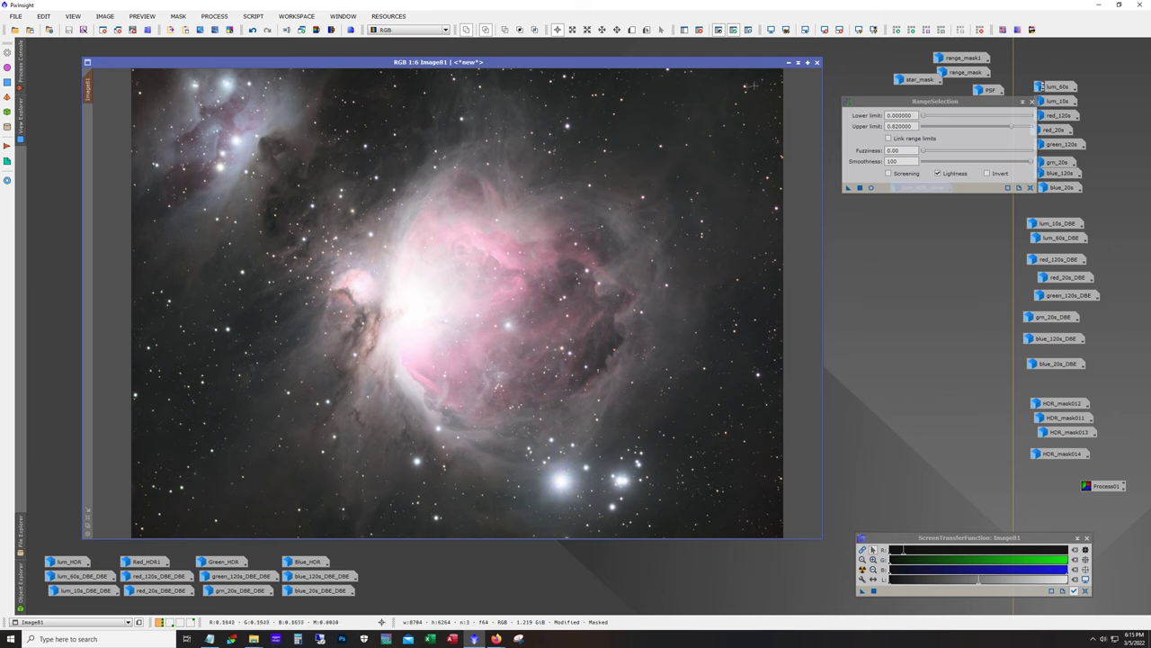
pyautogui.click(748, 30)
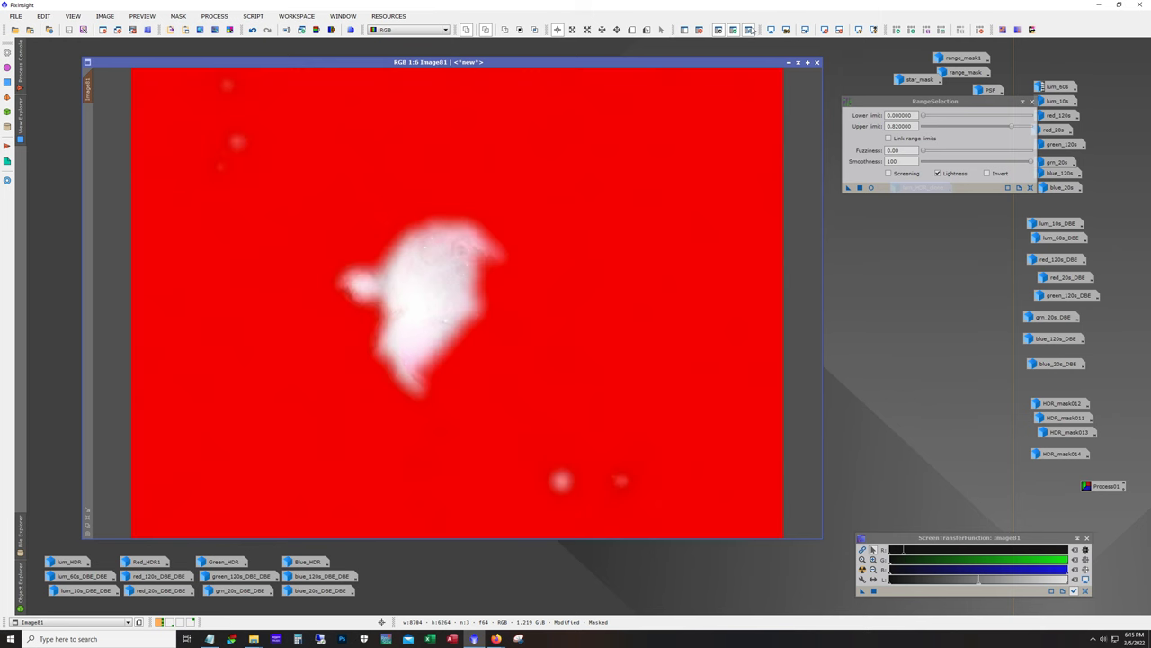
pyautogui.click(748, 29)
pyautogui.click(214, 16)
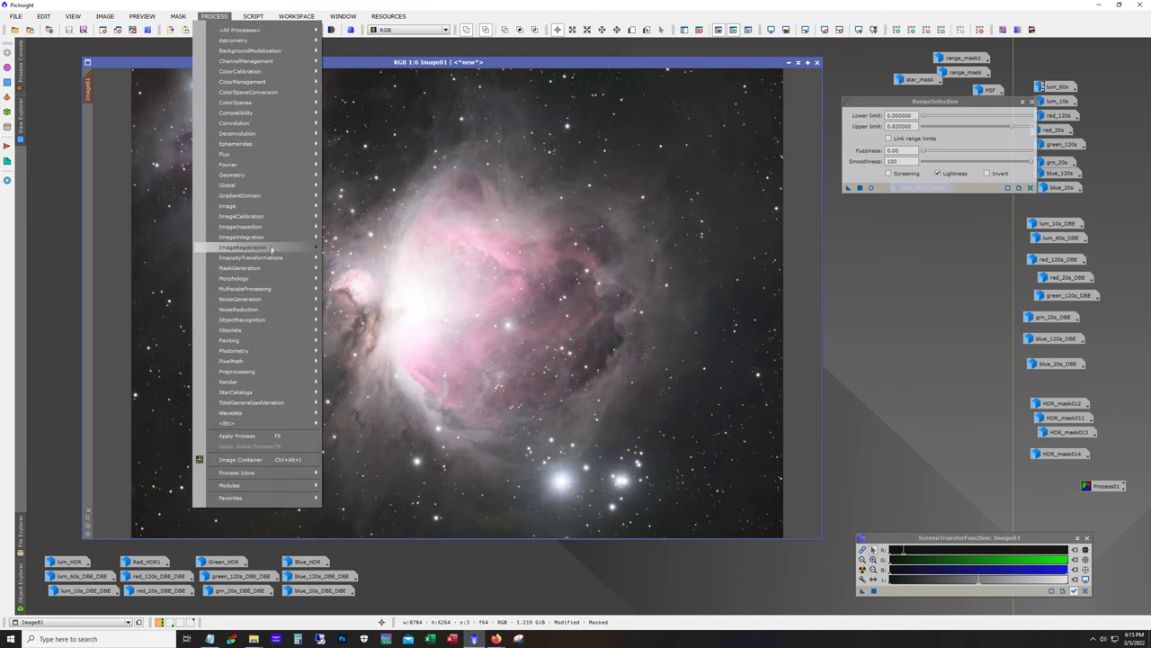
# Preview a darkening core curve in CurvesTransformation, then reset it to a straight line
pyautogui.moveTo(270, 259)
pyautogui.click(405, 319)
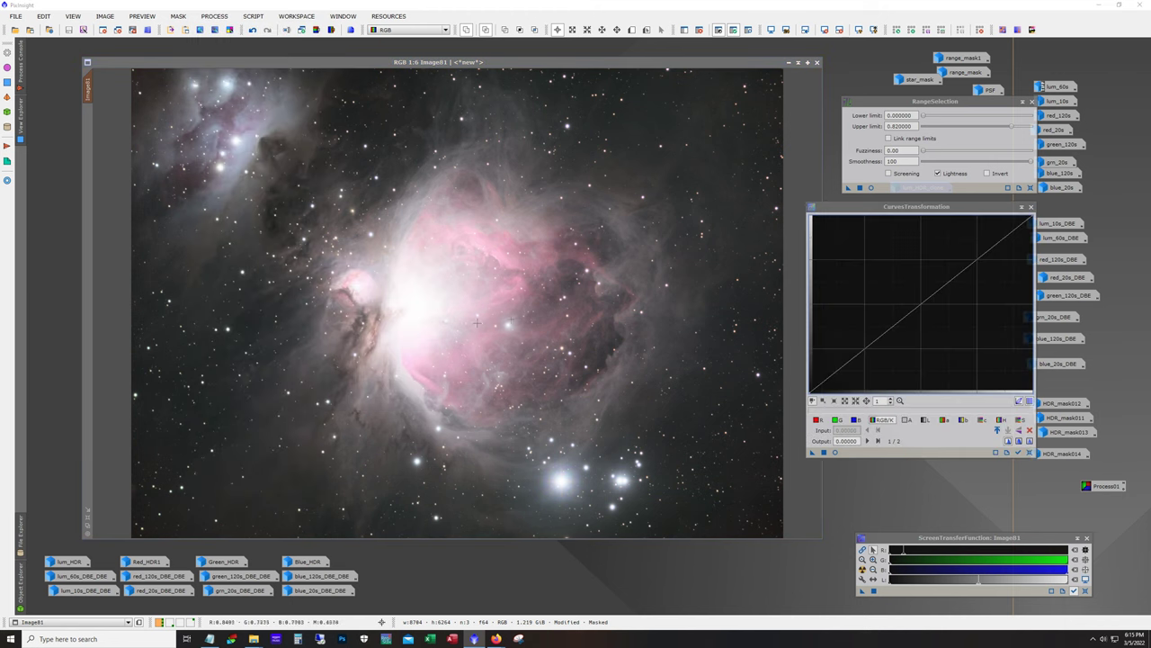
pyautogui.click(835, 452)
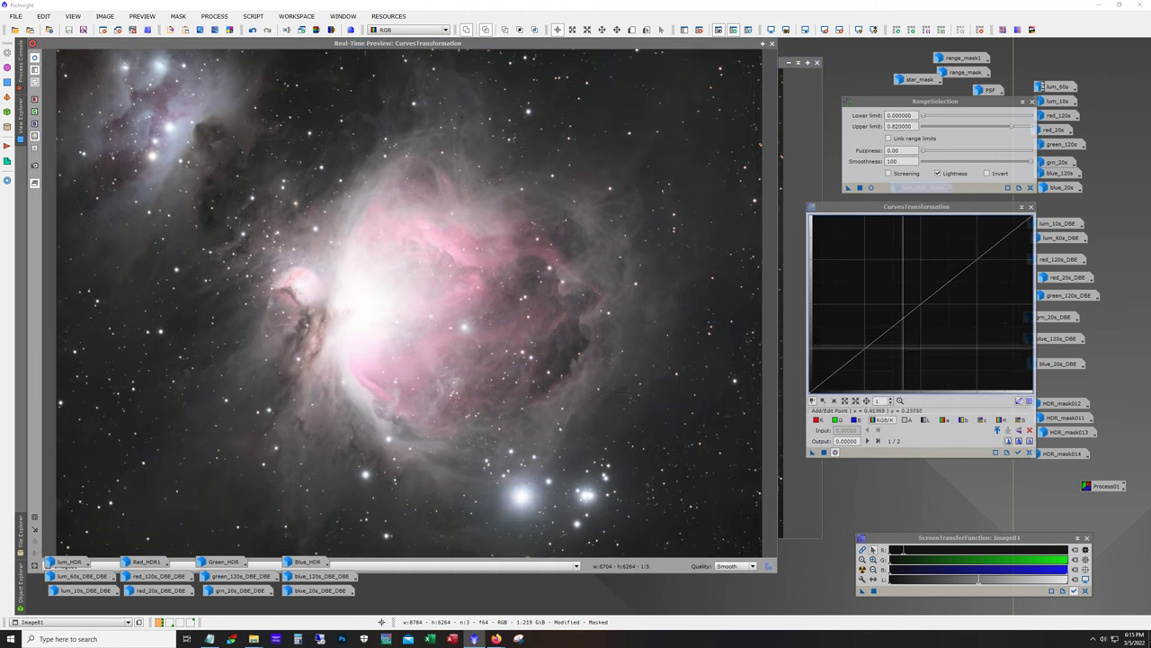
pyautogui.click(949, 320)
pyautogui.moveTo(949, 321); pyautogui.dragTo(1028, 364)
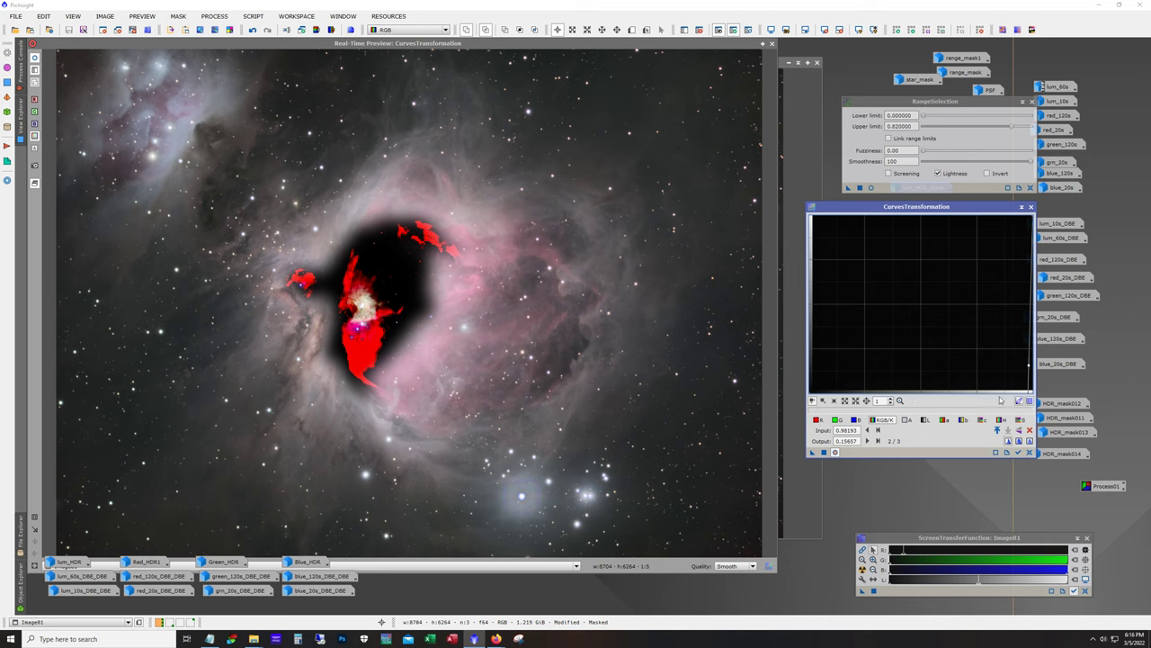
pyautogui.click(1029, 451)
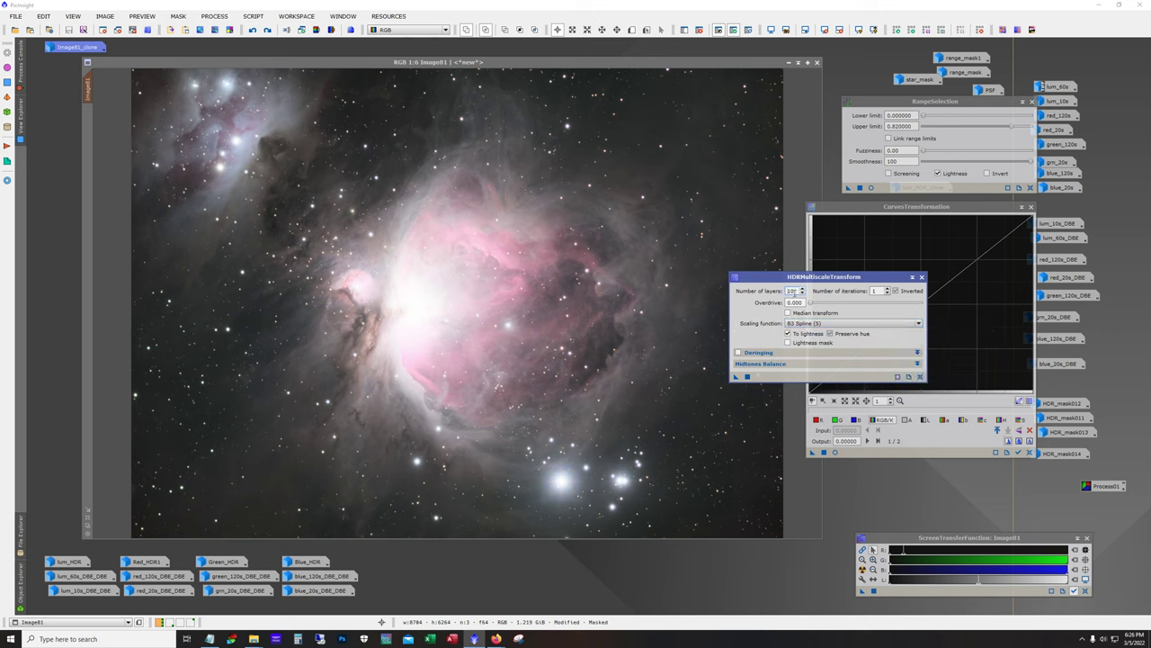
# Disable To lightness and Preserve hue in HDRMultiscaleTransform and change the number of layers
pyautogui.click(788, 334)
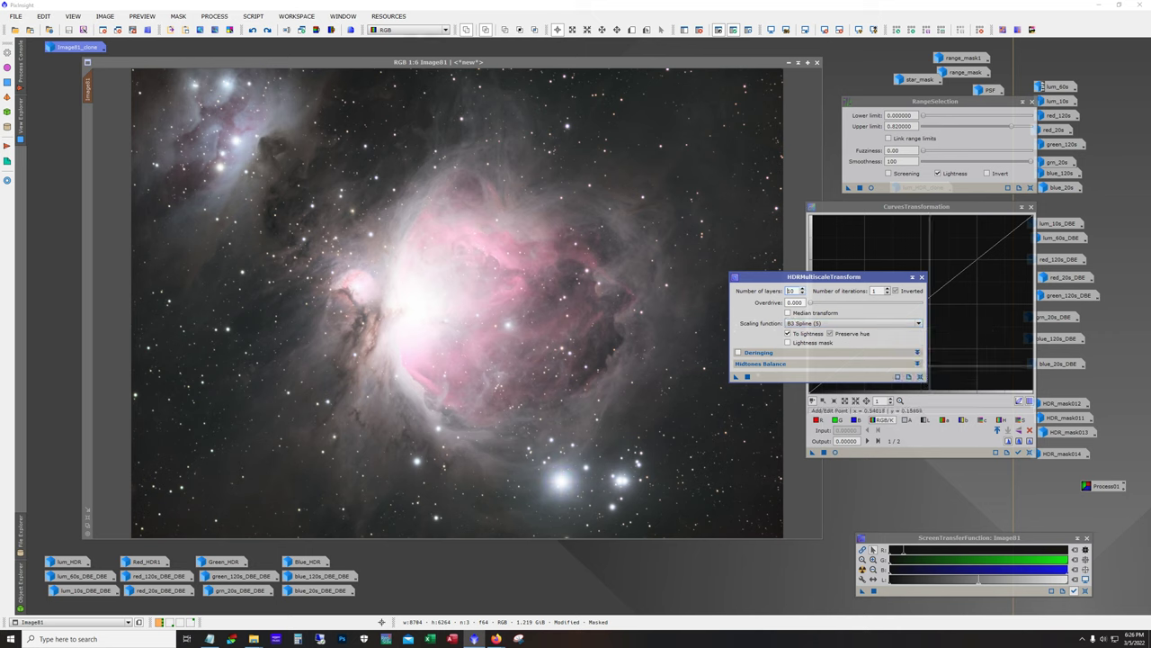
pyautogui.click(830, 333)
pyautogui.doubleClick(792, 291)
pyautogui.write('5')
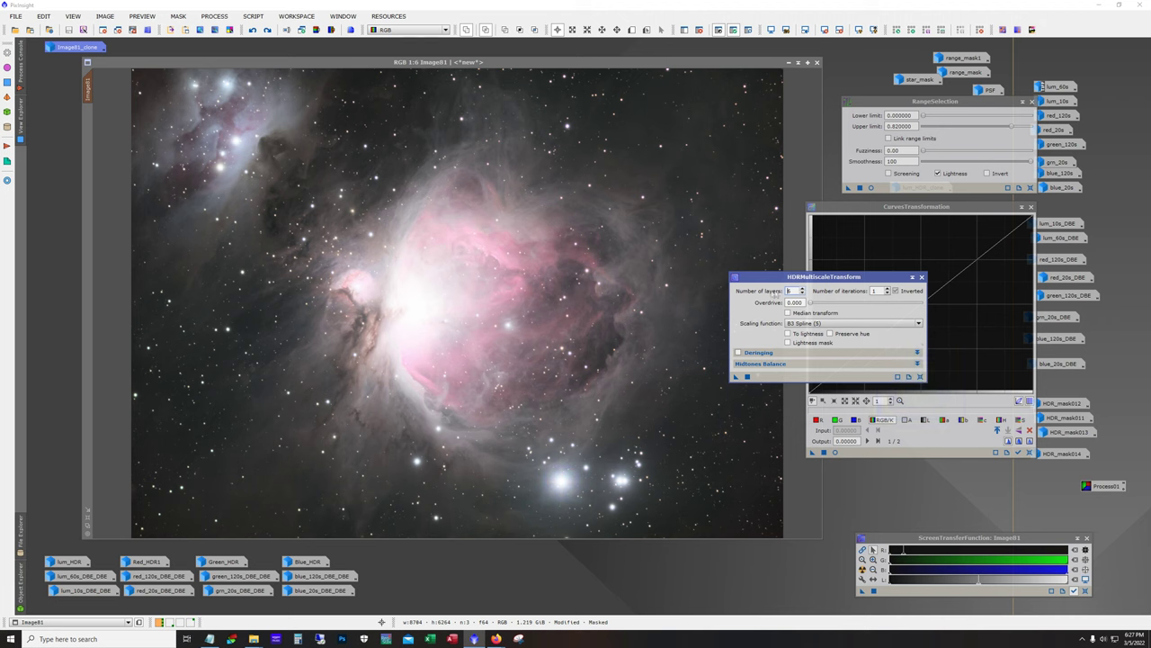
pyautogui.write('6')
# Redo the HDR result on Preview01 and zoom in to inspect the recovered core detail
pyautogui.click(267, 30)
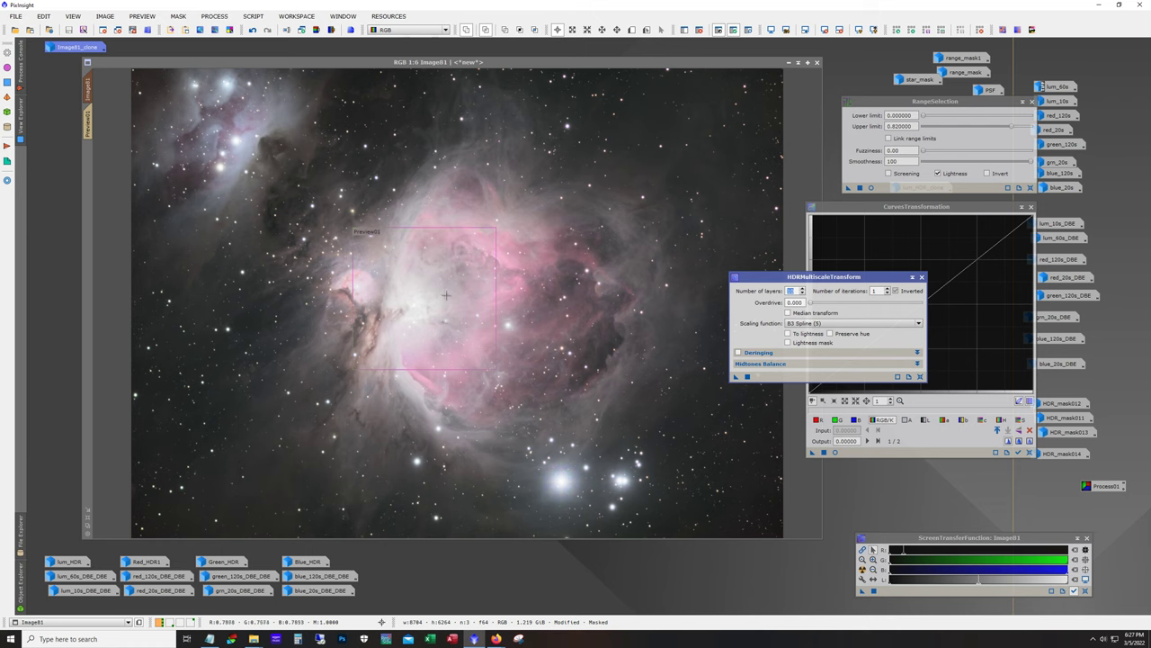
pyautogui.scroll(3, 429, 304)
pyautogui.scroll(1, 430, 304)
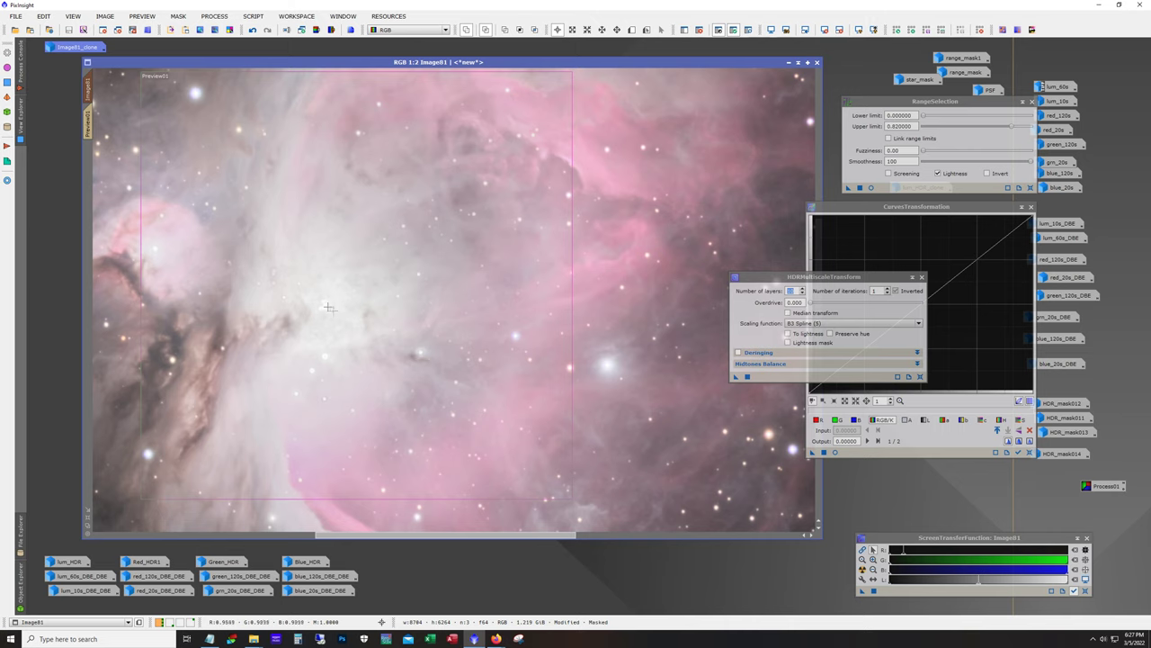
pyautogui.scroll(1, 331, 310)
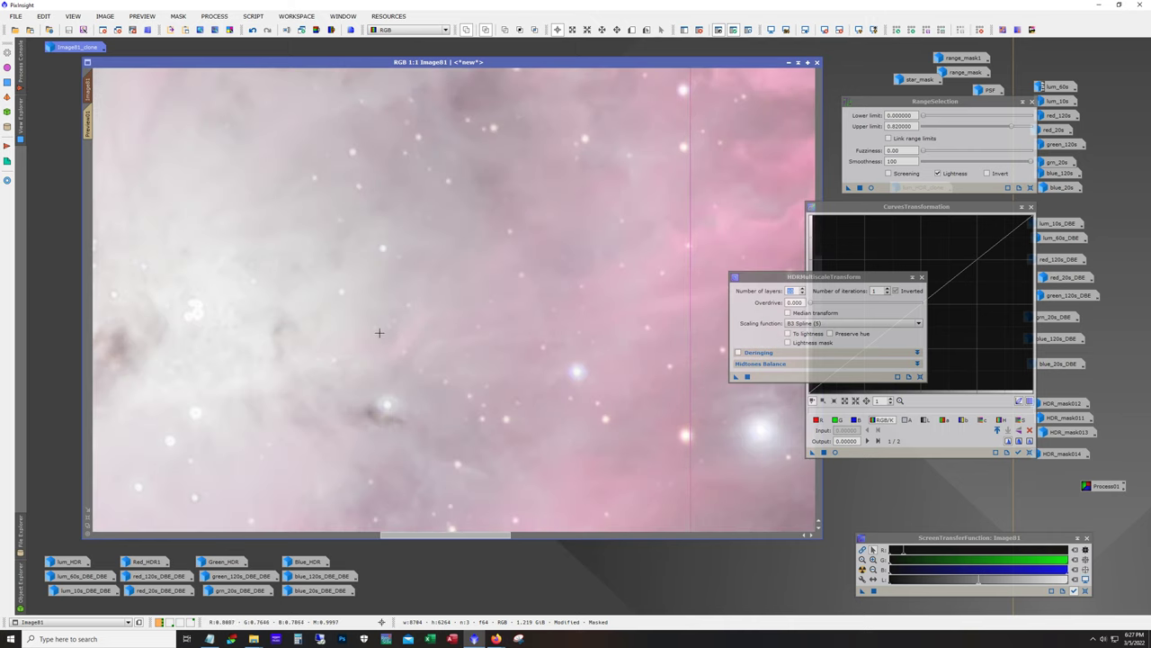
pyautogui.click(424, 538)
pyautogui.moveTo(424, 538); pyautogui.dragTo(386, 538)
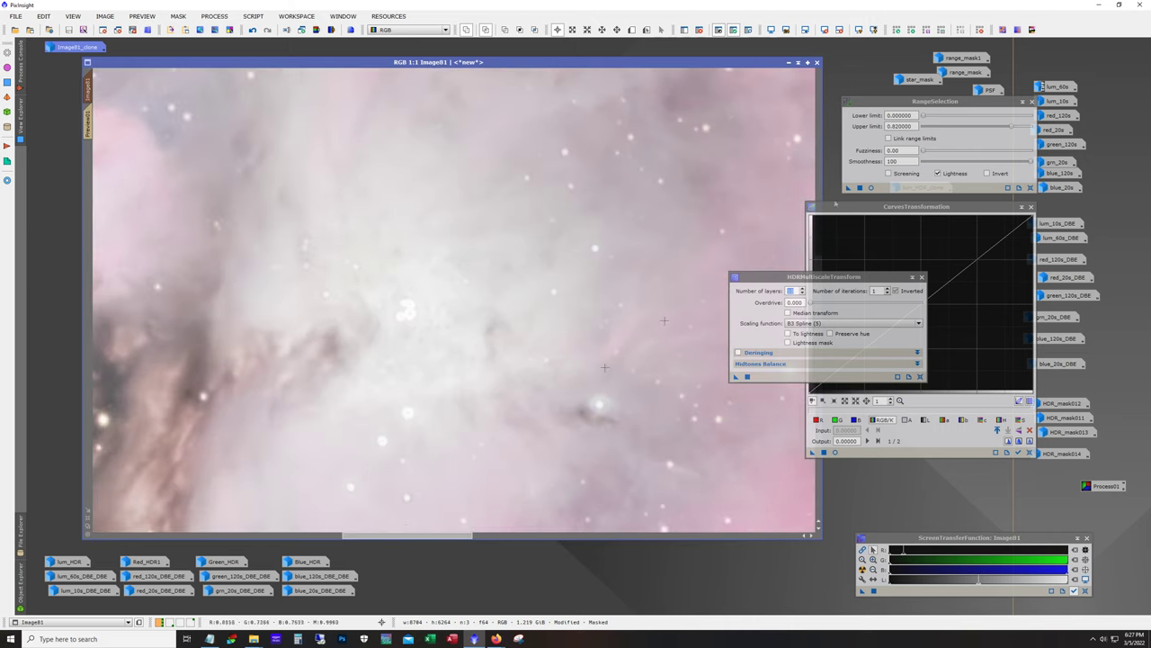
pyautogui.moveTo(828, 278); pyautogui.dragTo(906, 285)
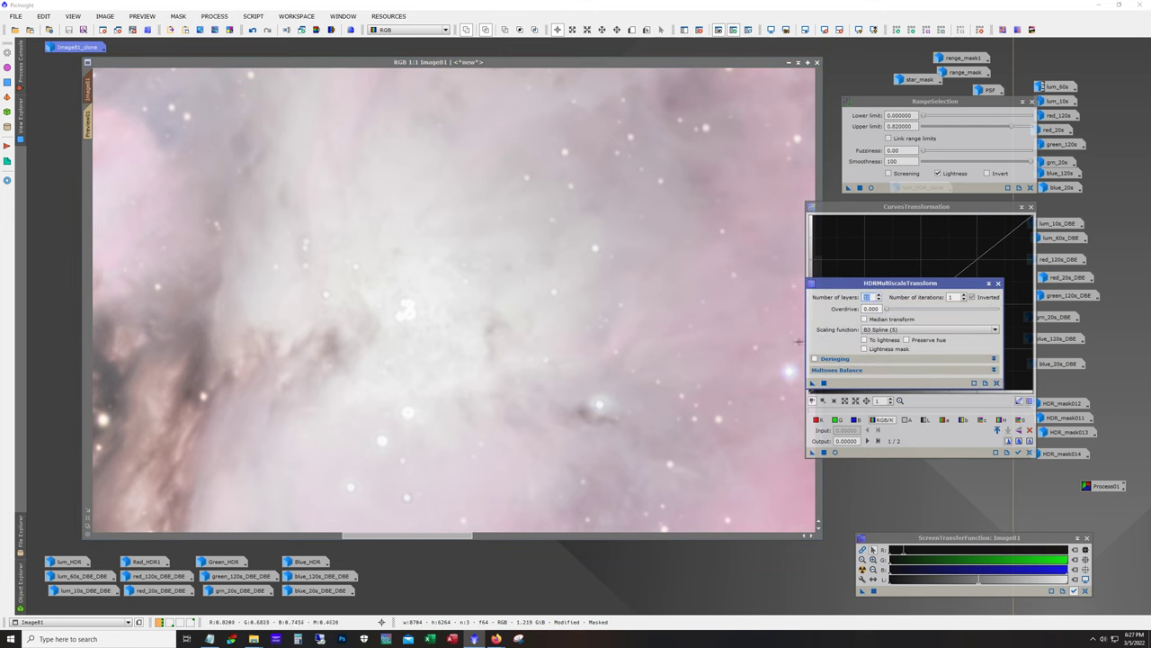
pyautogui.scroll(-1, 365, 288)
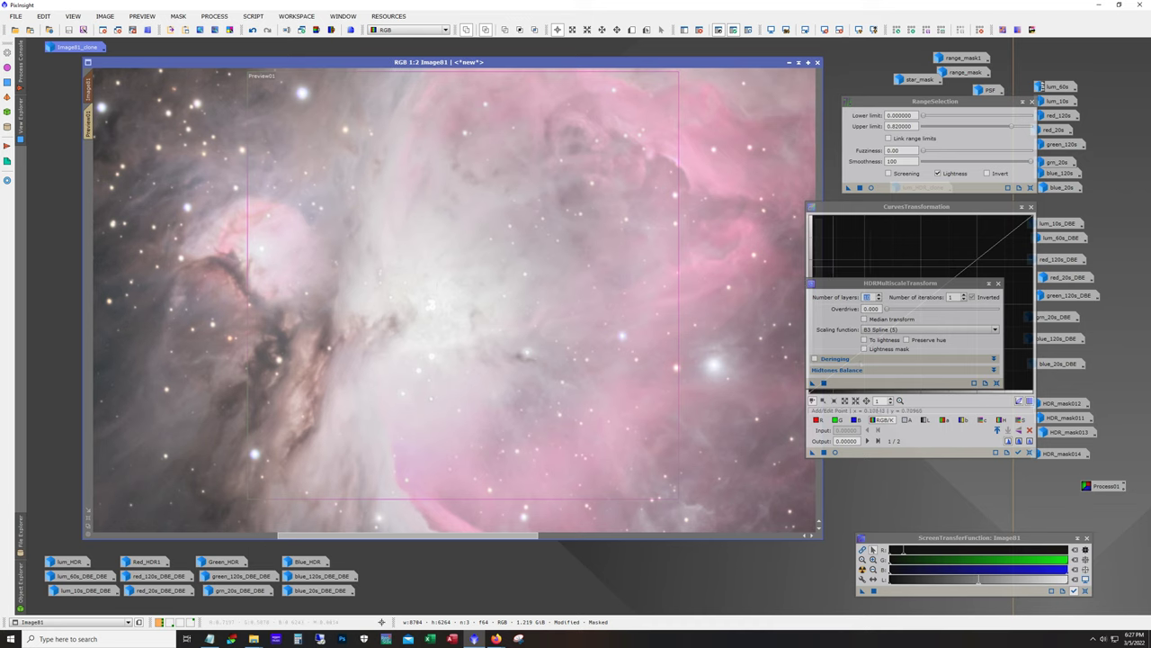
# Try a darkening curve on the nebula in the live curves preview, then reset it
pyautogui.click(998, 284)
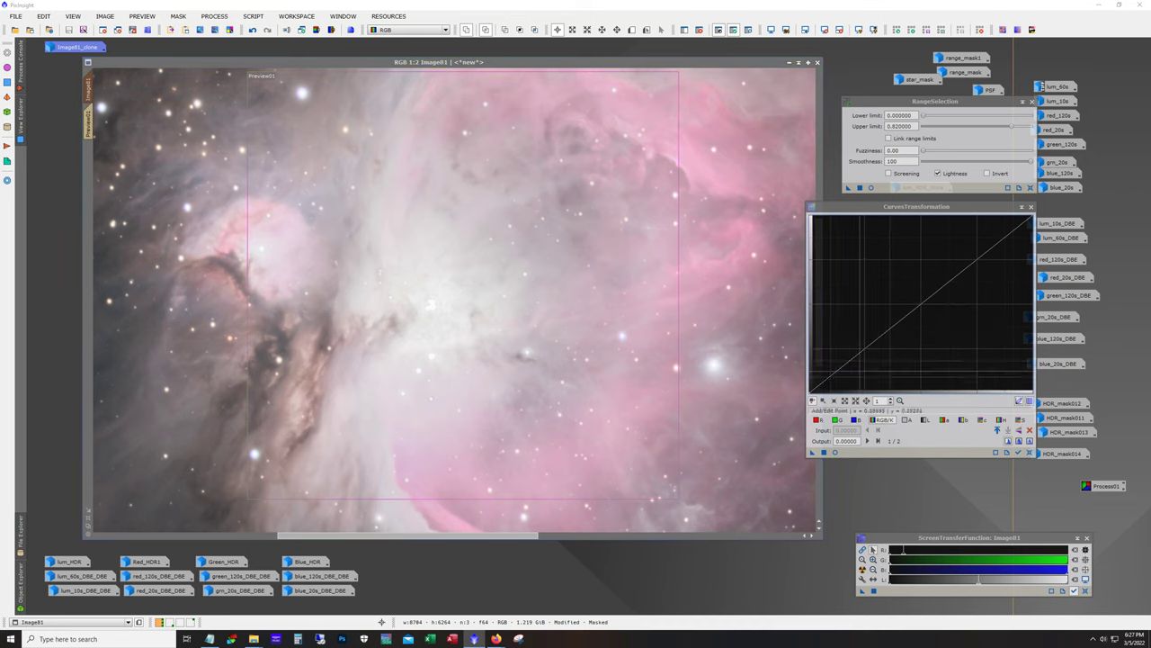
pyautogui.click(834, 452)
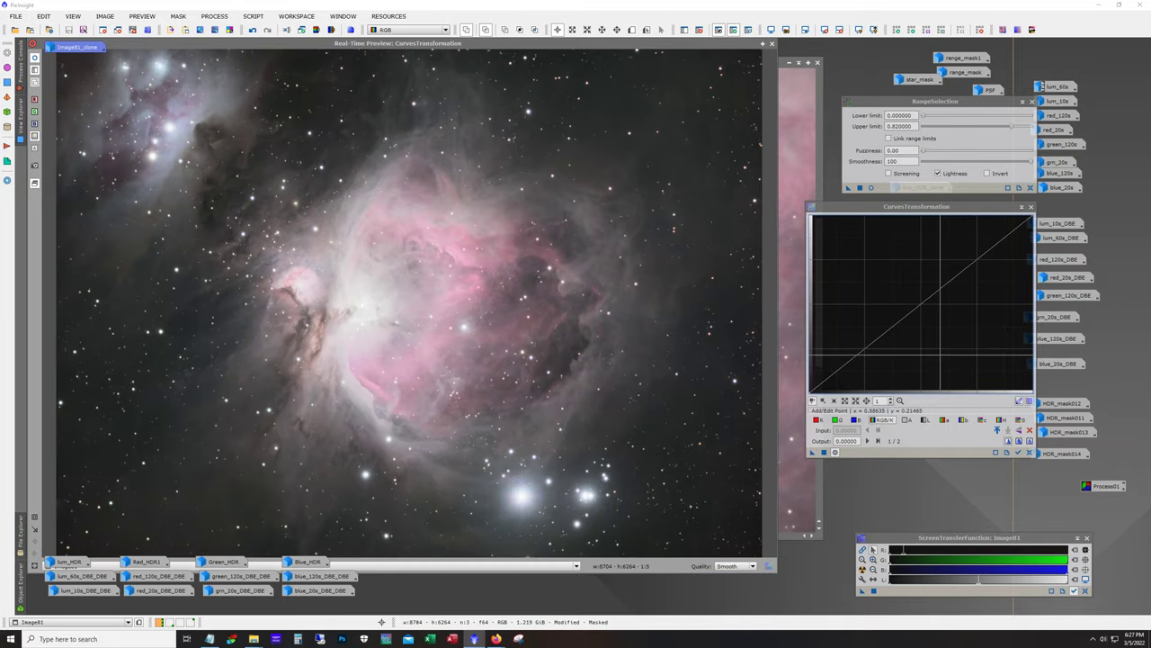
pyautogui.click(946, 319)
pyautogui.moveTo(945, 319); pyautogui.dragTo(990, 335)
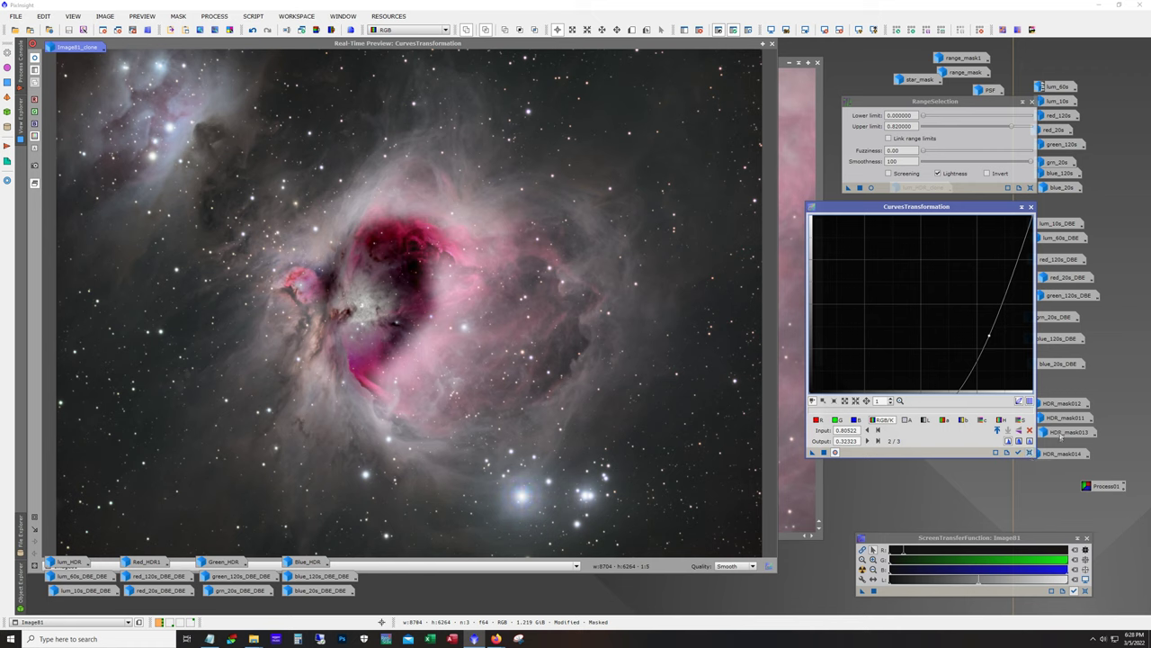
pyautogui.click(1029, 452)
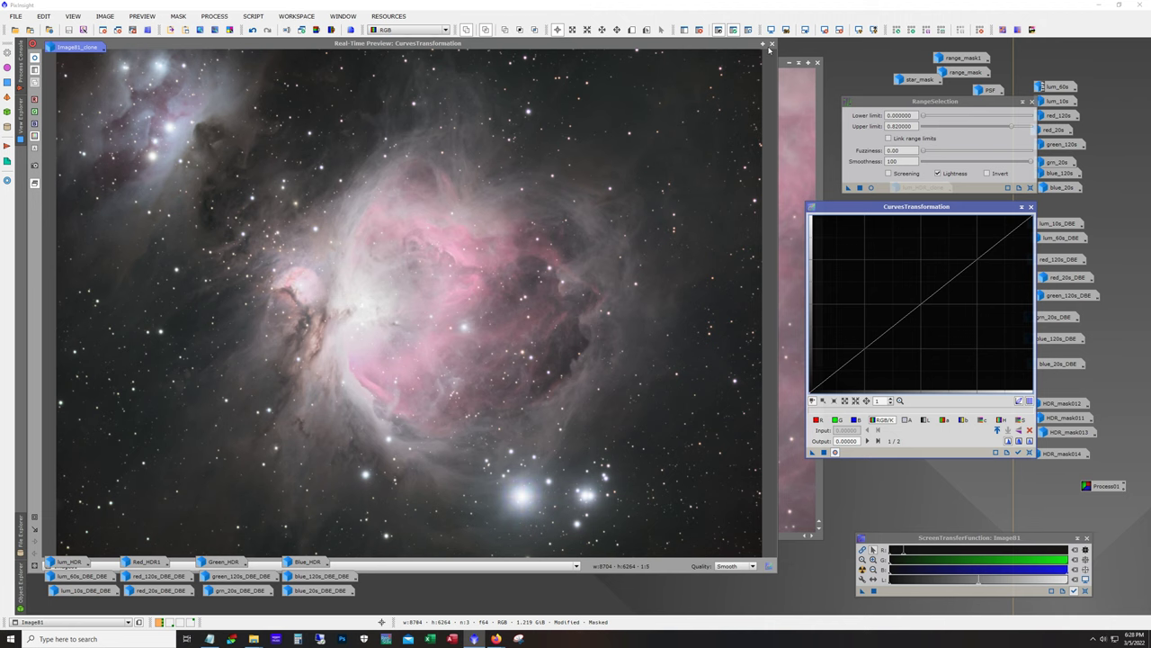
# Close the curves preview, zoom out, and remove the mask from the Orion image
pyautogui.click(772, 44)
pyautogui.scroll(-4, 526, 306)
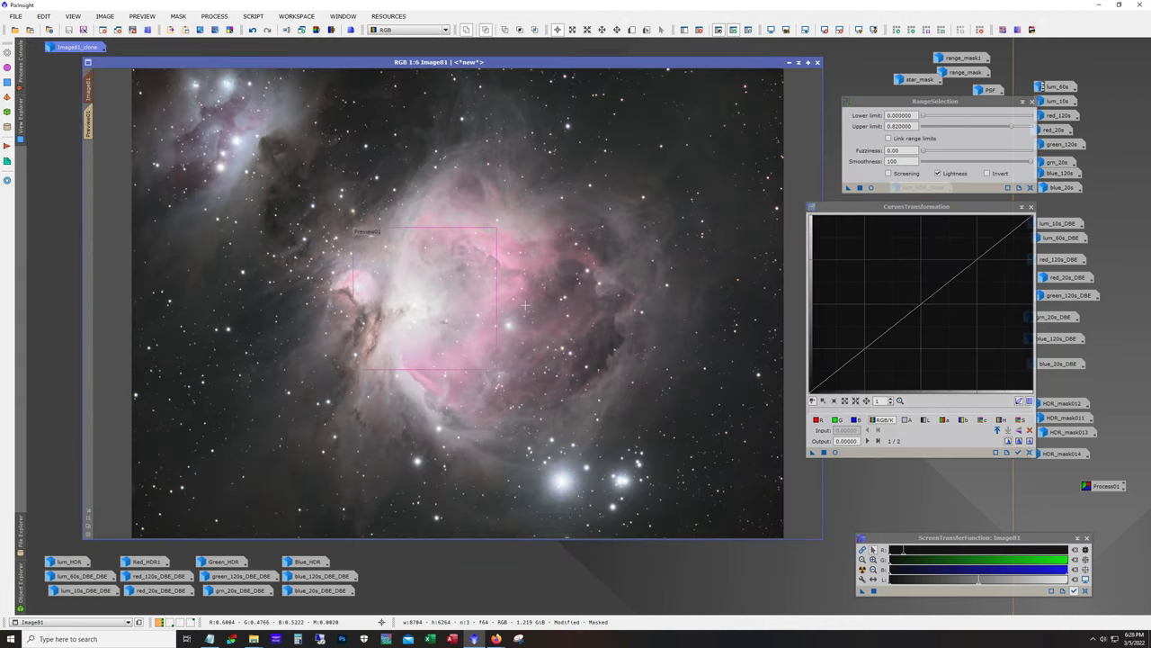
pyautogui.click(700, 31)
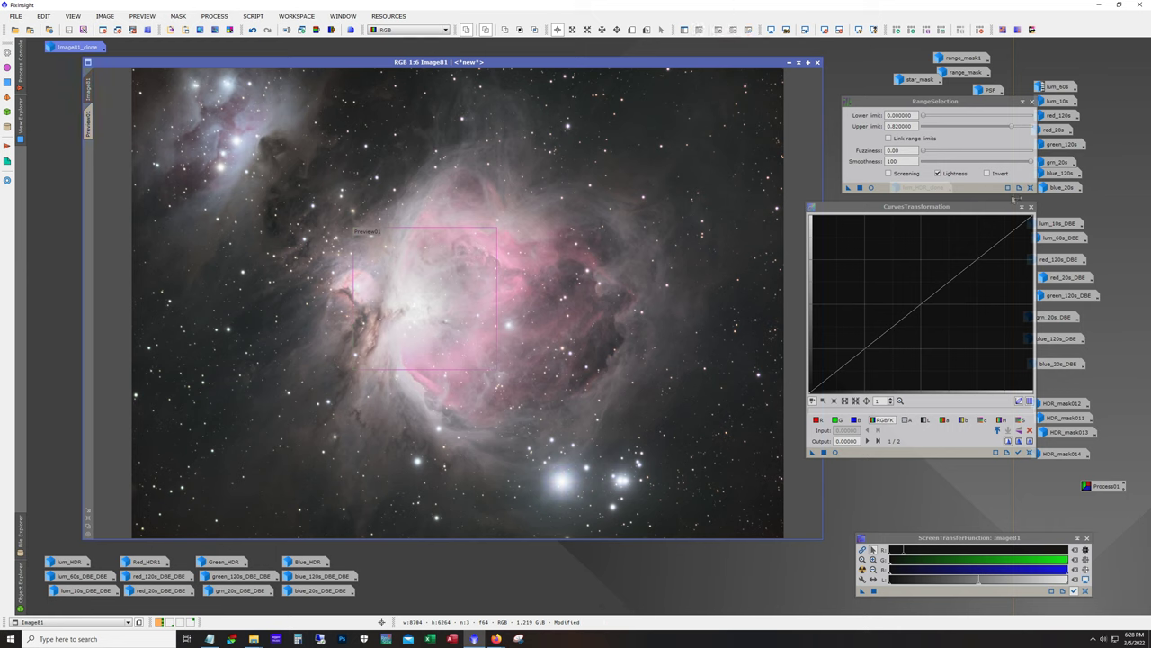
# Create a new range mask of the bright core with upper limit 0.82 and smoothness 93
pyautogui.click(1030, 188)
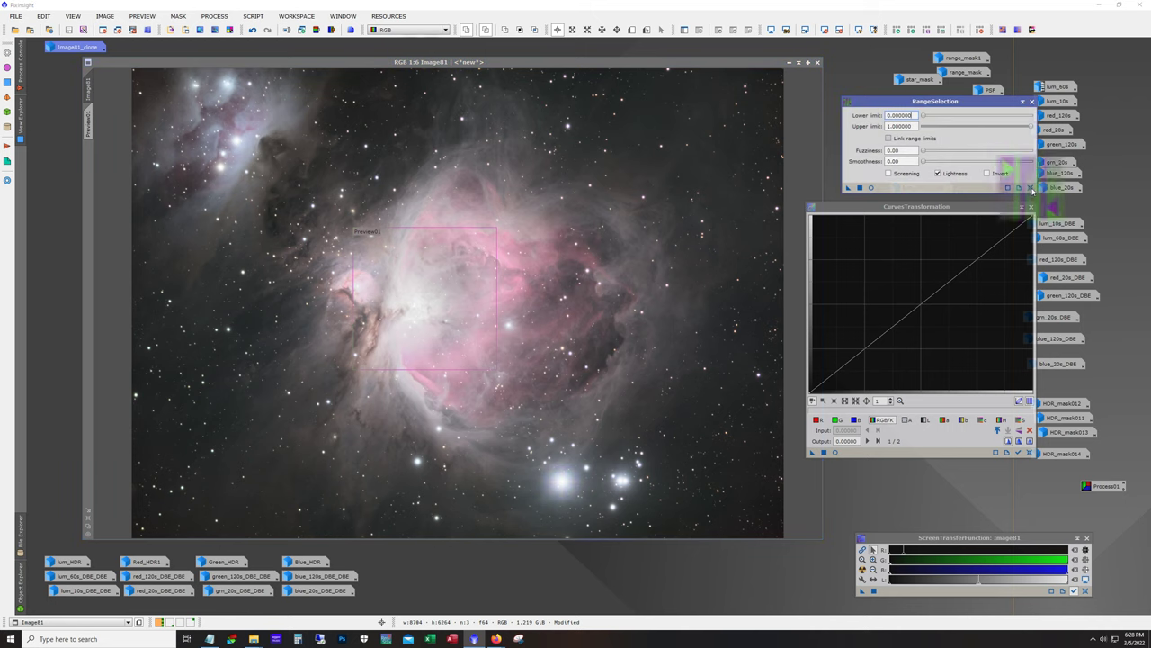
pyautogui.click(871, 188)
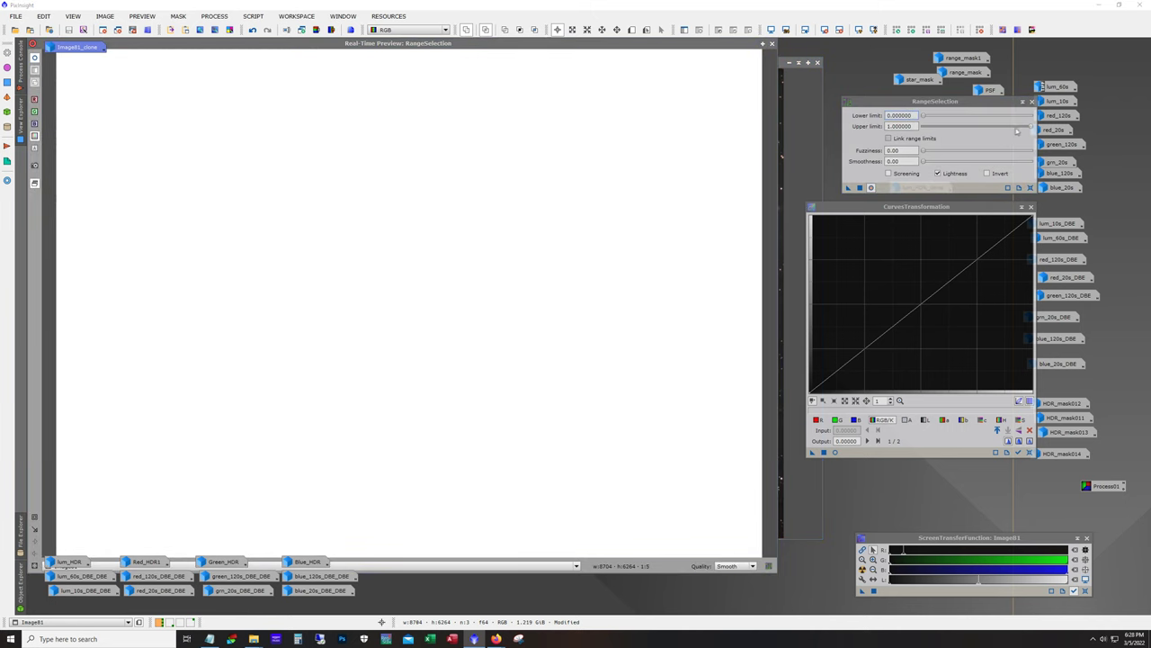
pyautogui.moveTo(1030, 128); pyautogui.dragTo(1009, 130)
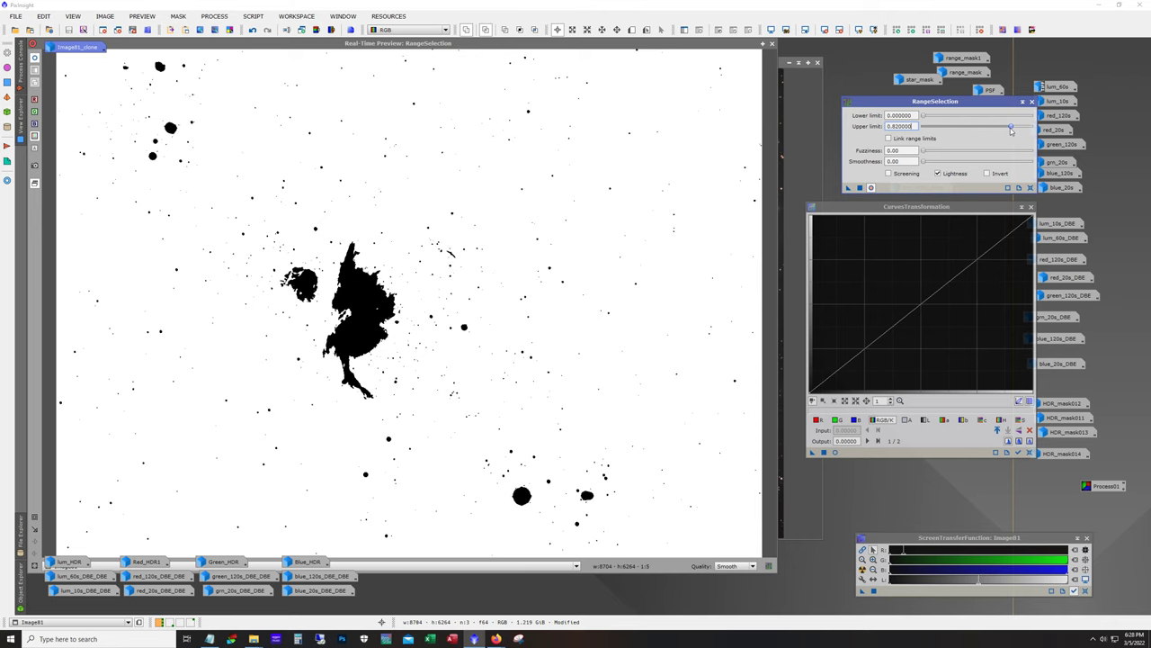
pyautogui.moveTo(929, 165); pyautogui.dragTo(1025, 167)
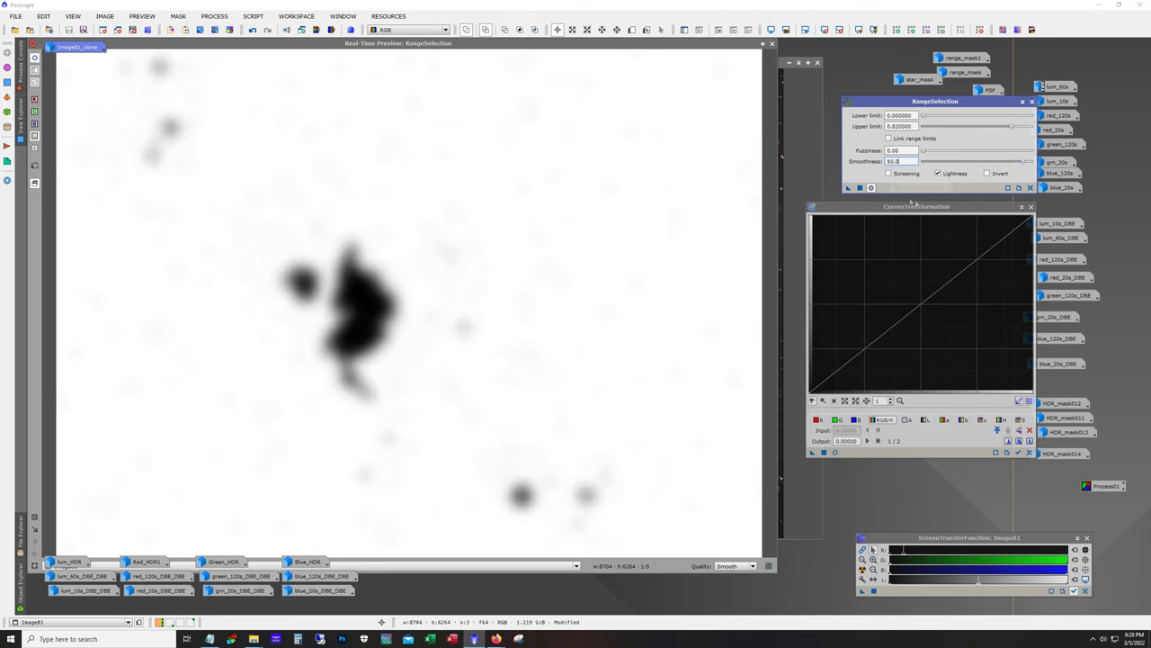
pyautogui.moveTo(849, 187); pyautogui.dragTo(890, 234)
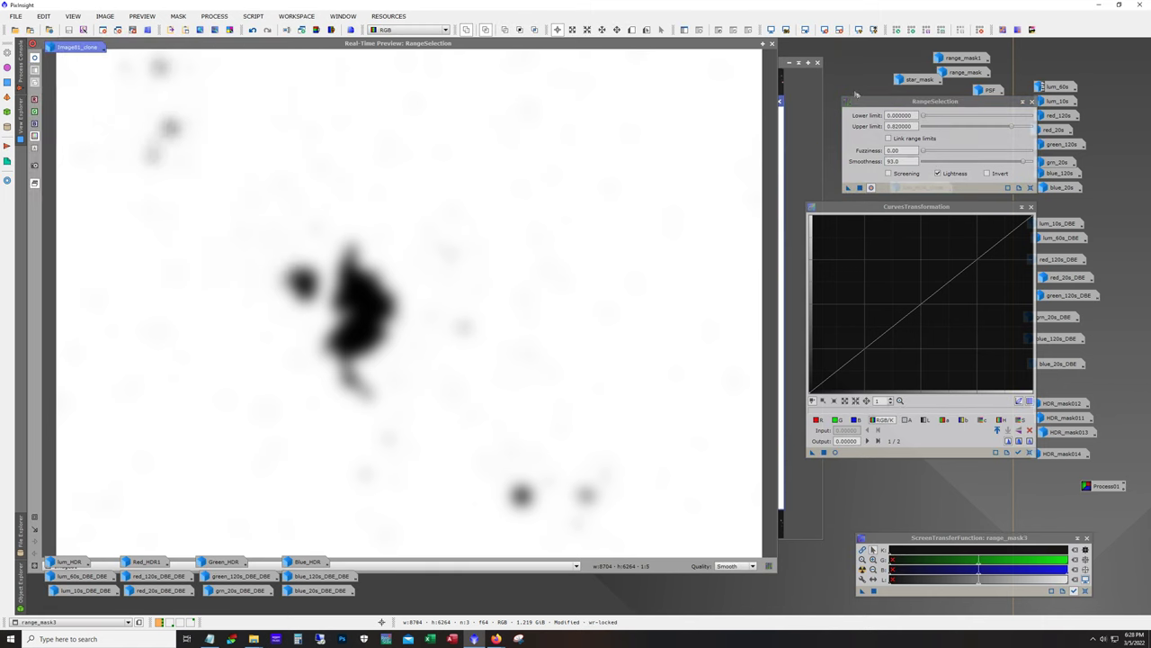
pyautogui.click(771, 43)
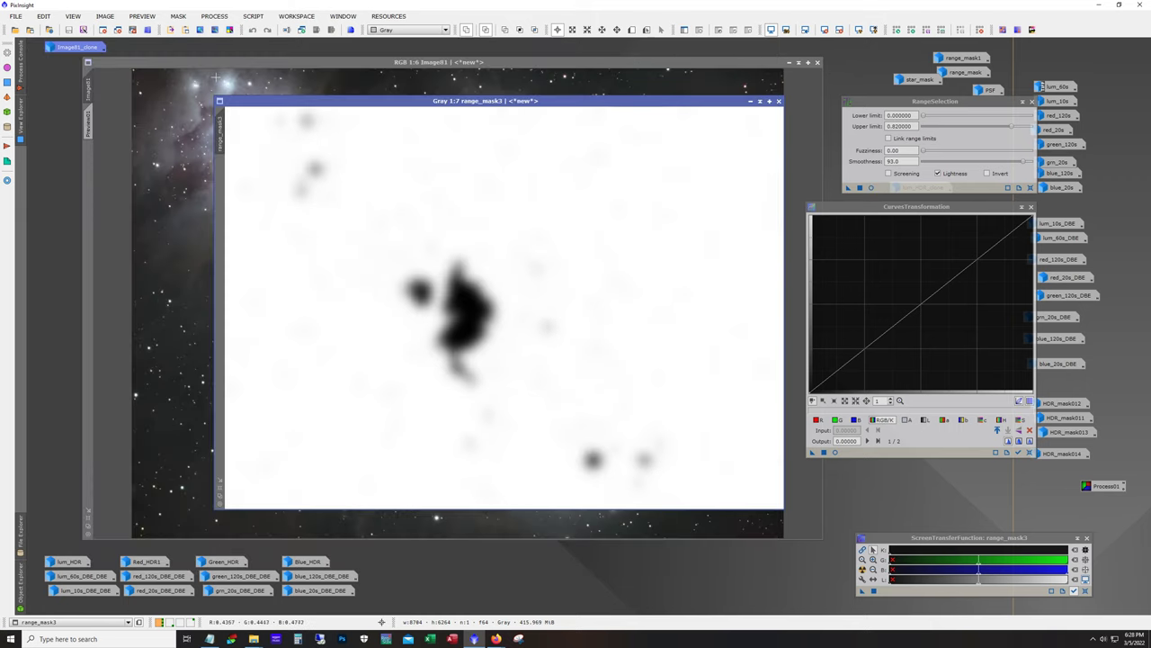
pyautogui.moveTo(485, 100); pyautogui.dragTo(671, 157)
pyautogui.moveTo(443, 158); pyautogui.dragTo(304, 103)
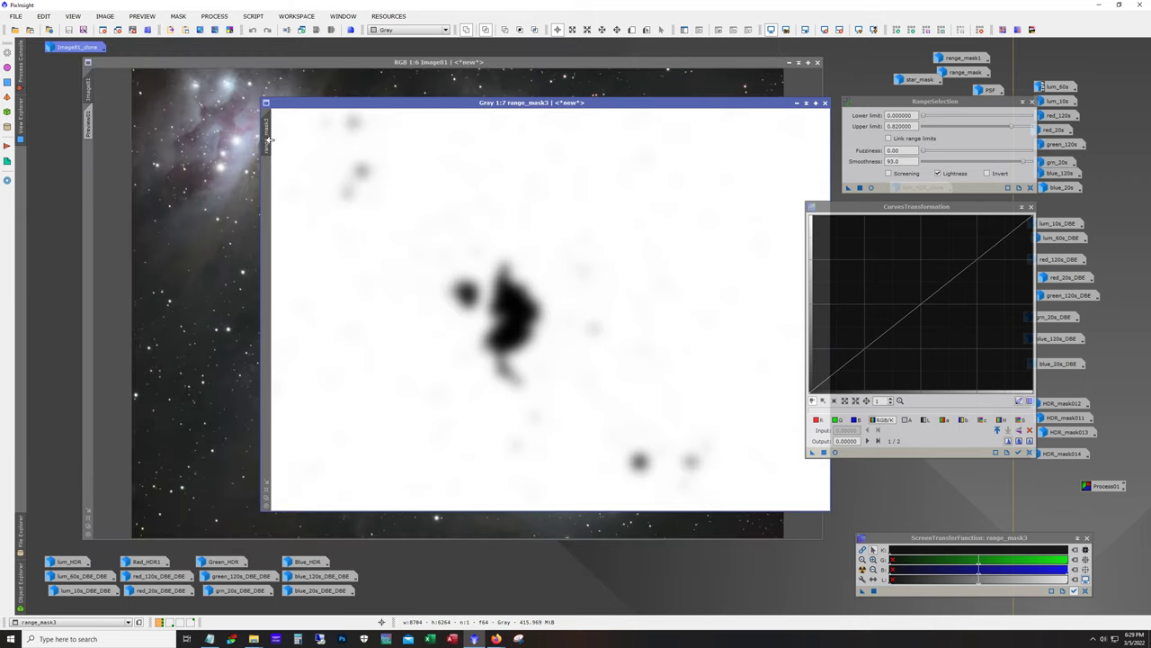
pyautogui.click(88, 117)
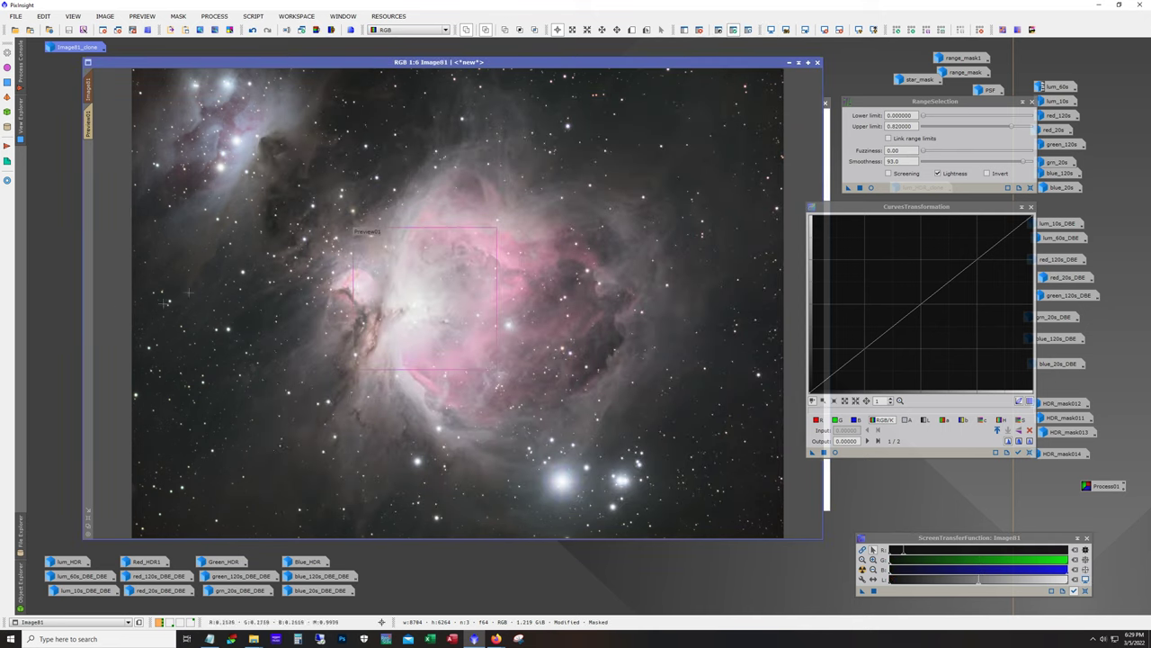
# Check the mask overlay and invert the mask on the nebula image so only the core is exposed
pyautogui.click(748, 29)
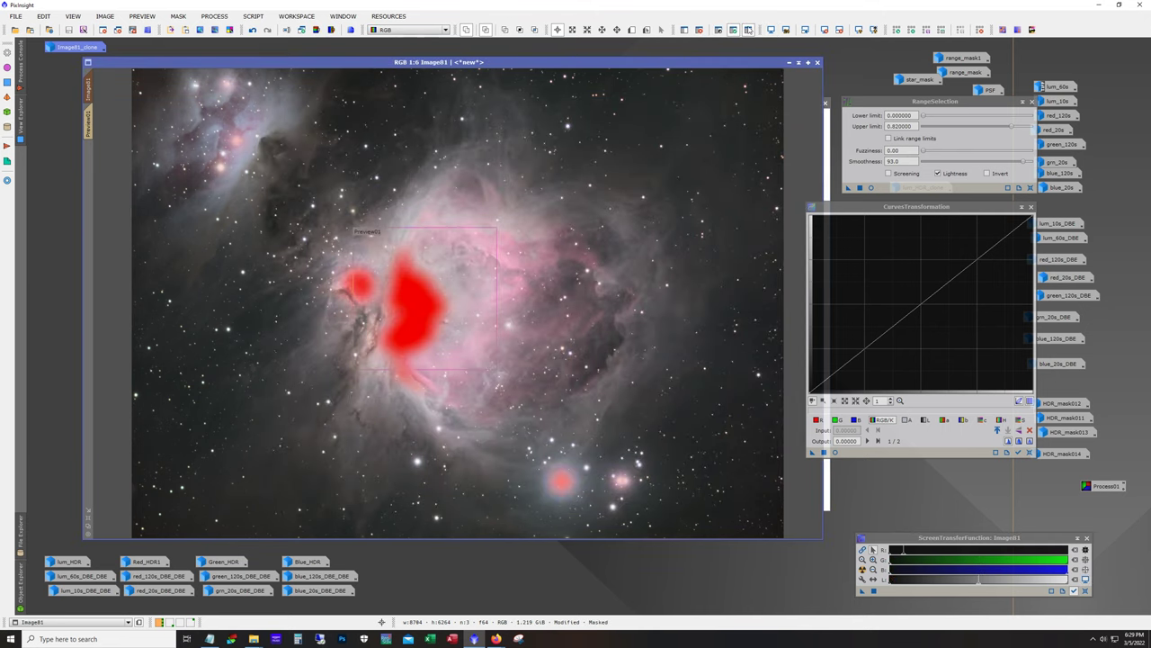
pyautogui.click(747, 30)
pyautogui.click(748, 30)
pyautogui.click(747, 30)
pyautogui.click(748, 29)
pyautogui.click(747, 30)
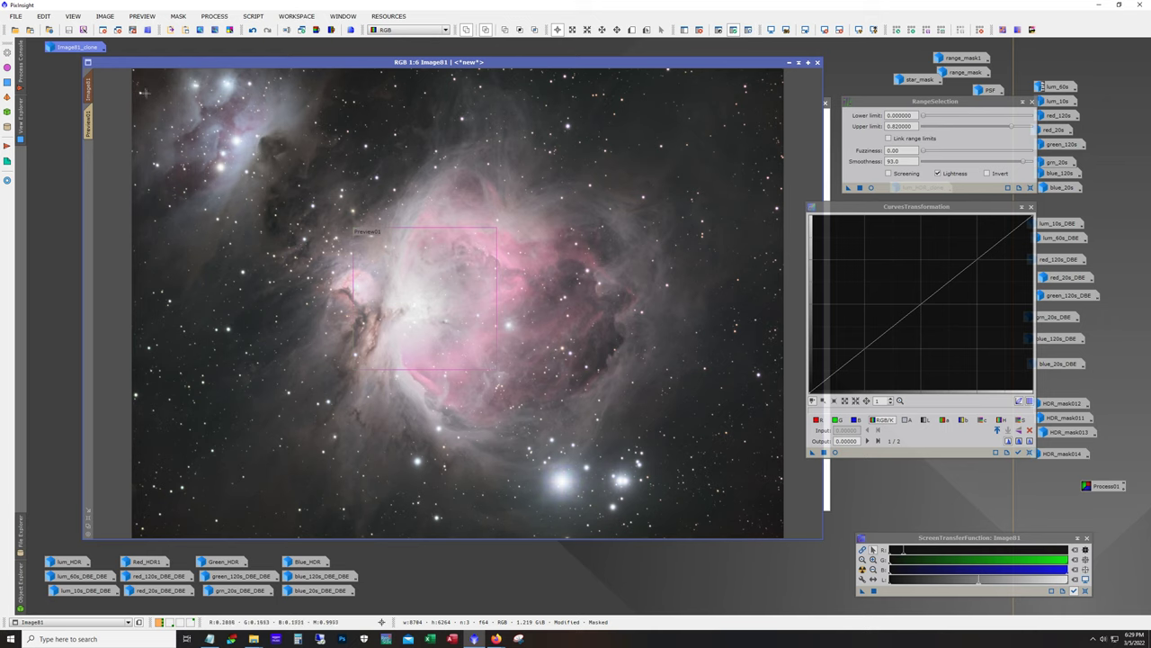
pyautogui.click(175, 16)
pyautogui.click(203, 56)
pyautogui.click(749, 30)
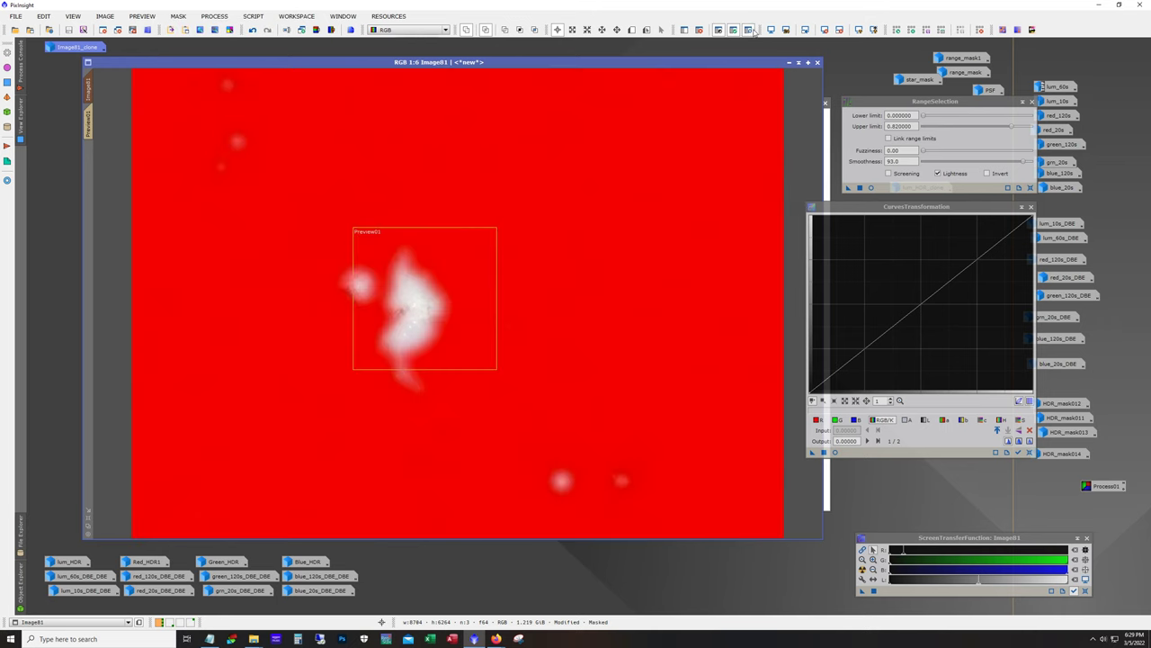
pyautogui.click(749, 29)
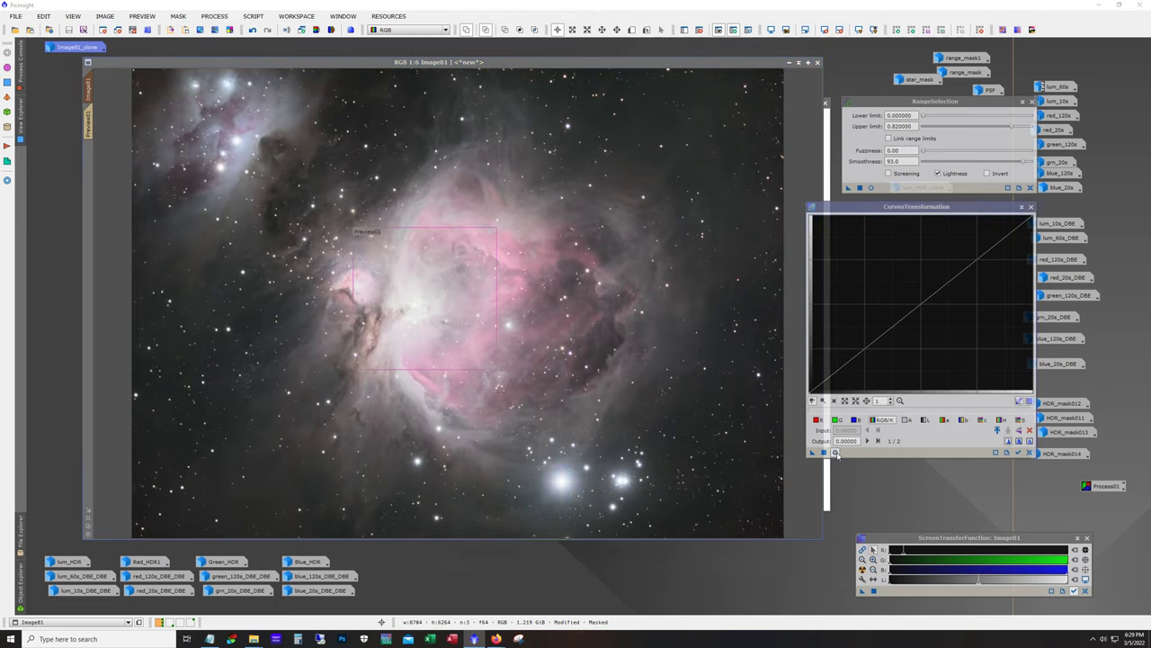
pyautogui.click(836, 452)
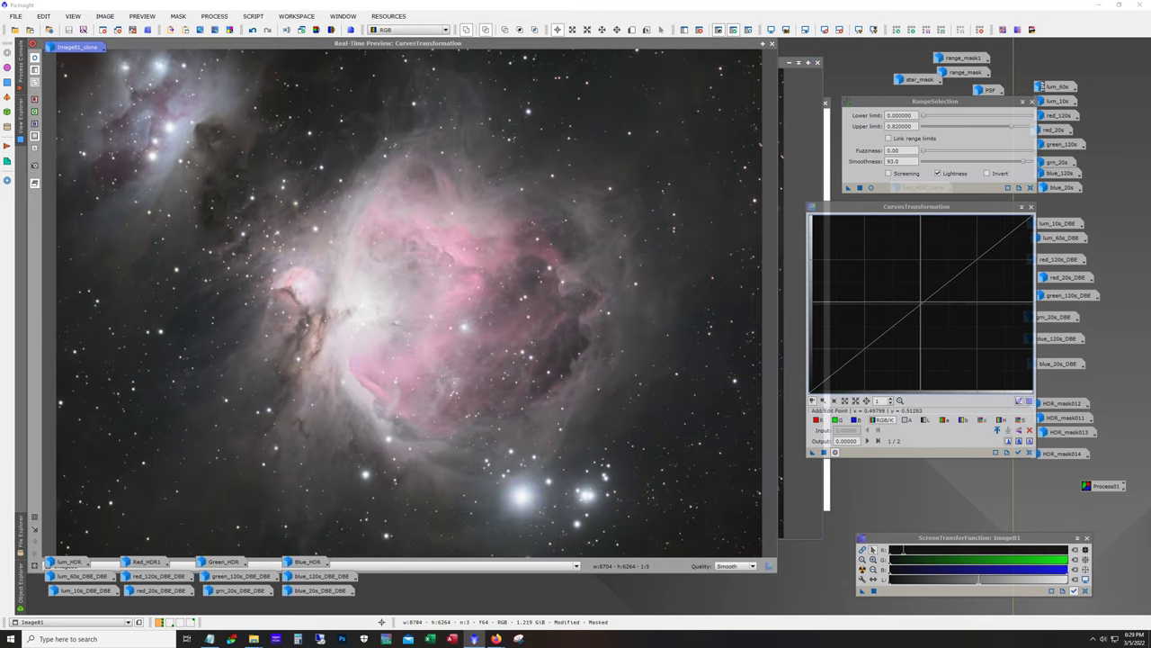
# Apply a downward-bowed curve to darken the masked nebula core
pyautogui.moveTo(921, 301); pyautogui.dragTo(982, 342)
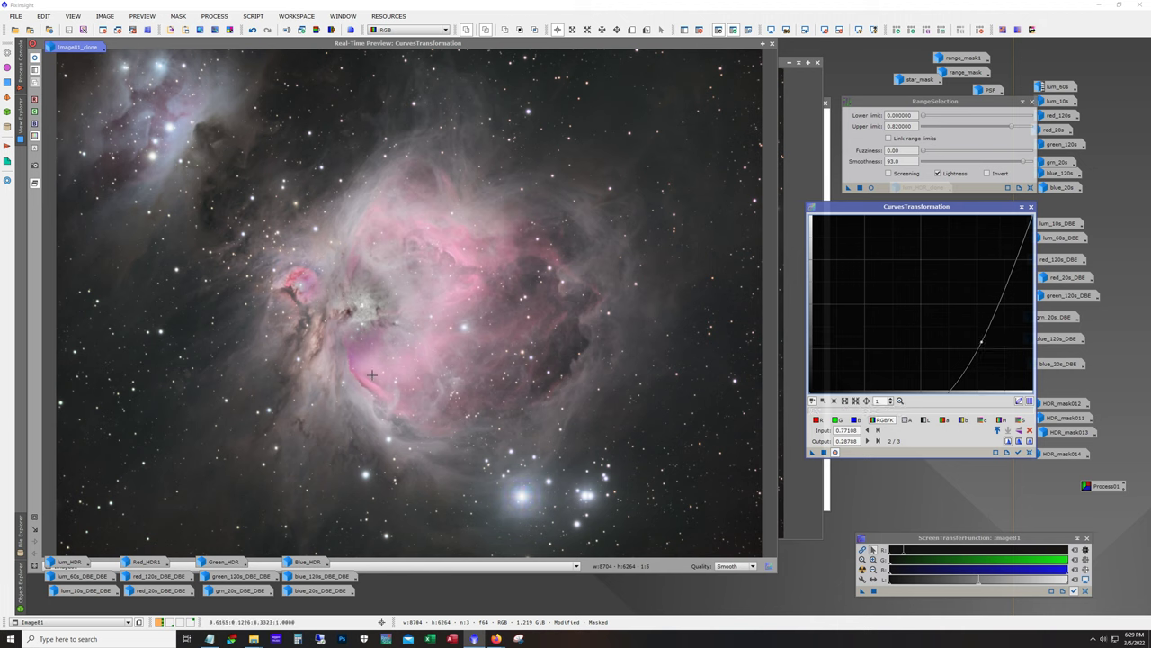
pyautogui.click(1028, 452)
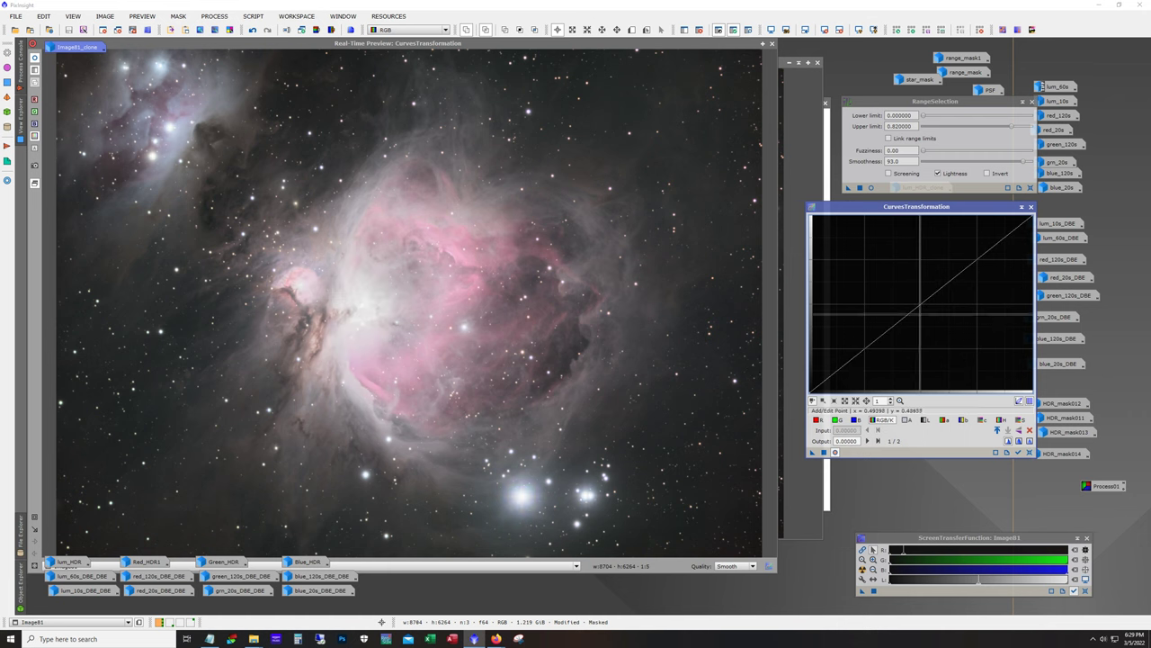
pyautogui.click(921, 304)
pyautogui.moveTo(922, 304); pyautogui.dragTo(940, 313)
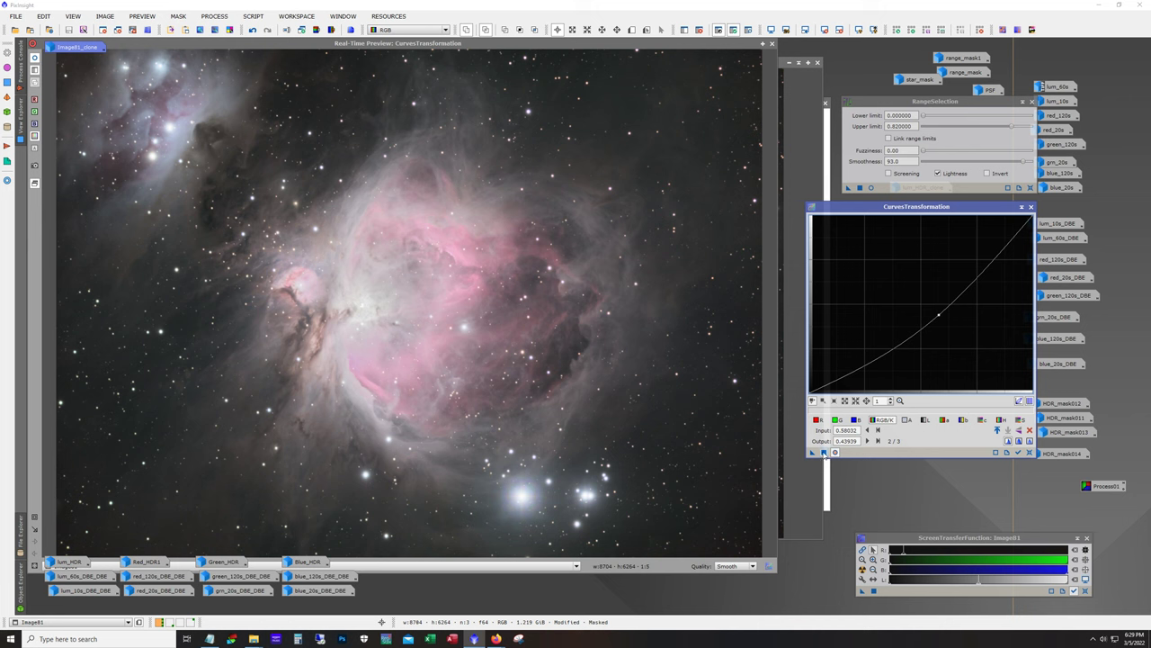
pyautogui.click(823, 453)
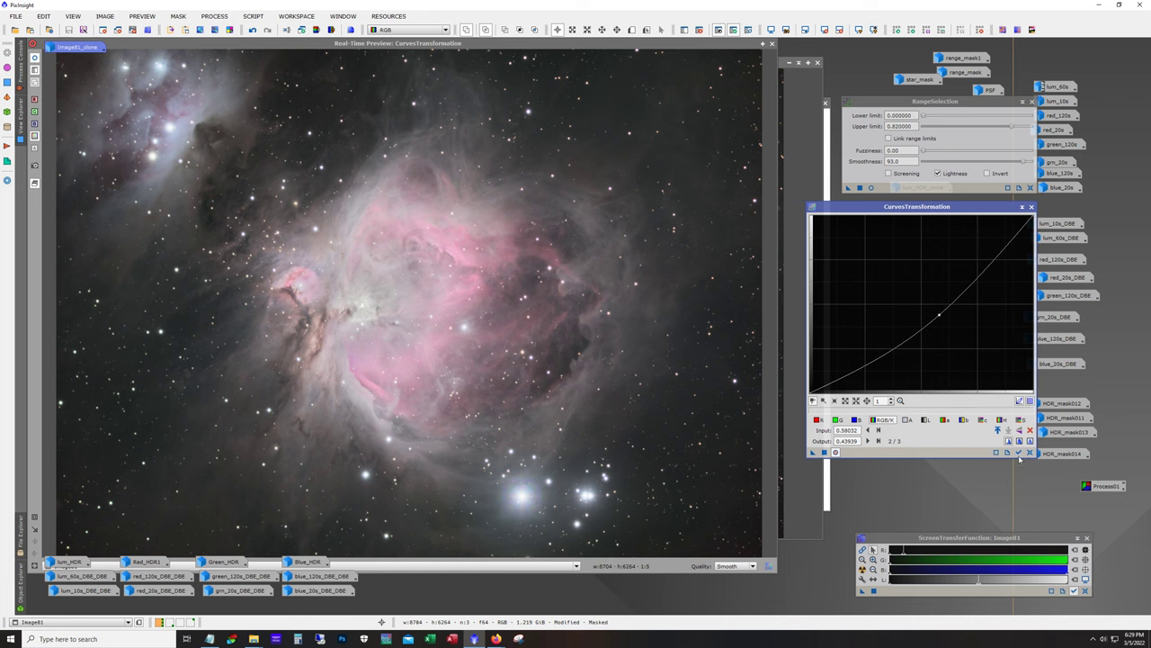
# Apply an upward curve (input 0.28 to output 0.59) to boost the core, then reset and close the preview
pyautogui.click(1030, 452)
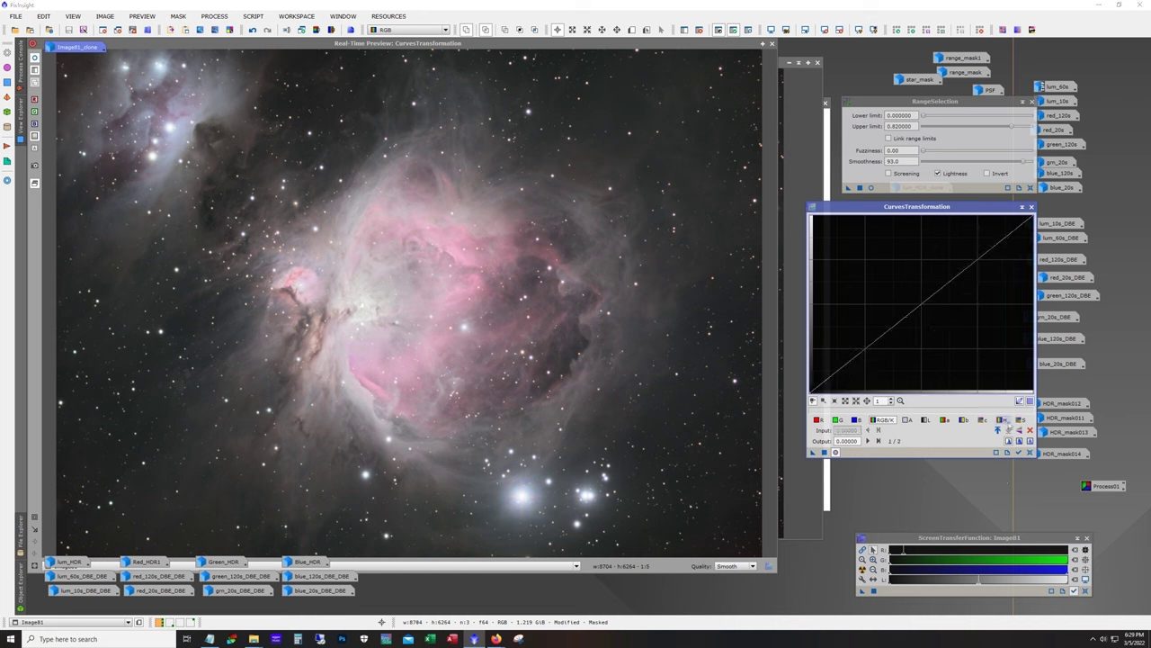
pyautogui.click(924, 301)
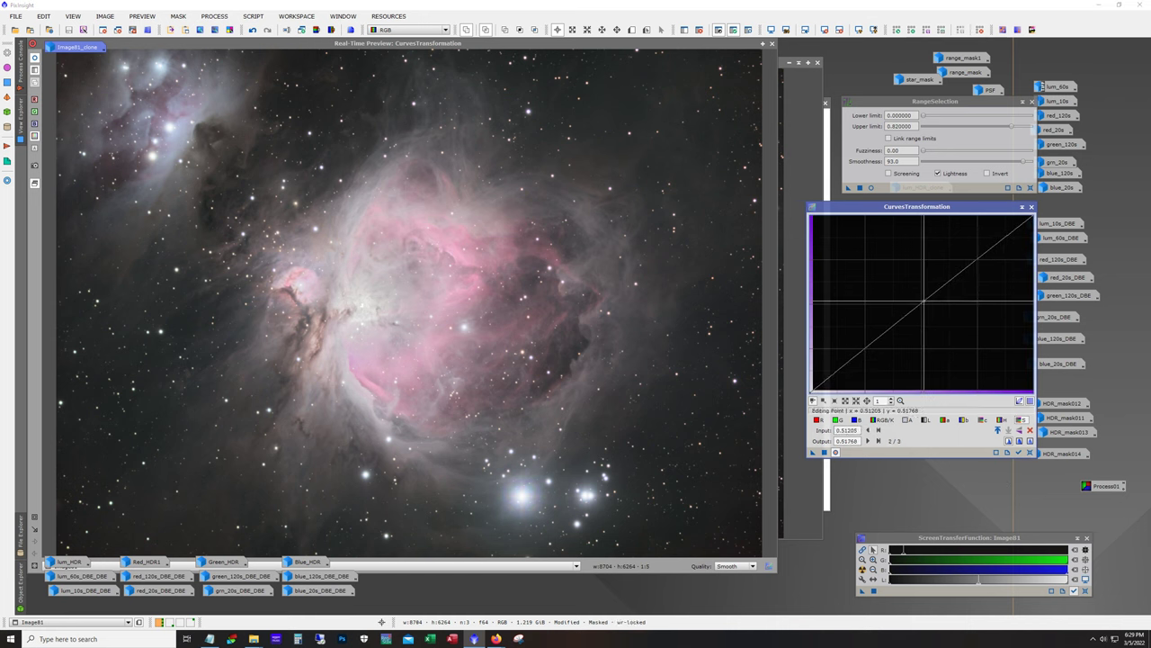
pyautogui.moveTo(924, 301); pyautogui.dragTo(871, 288)
pyautogui.click(824, 452)
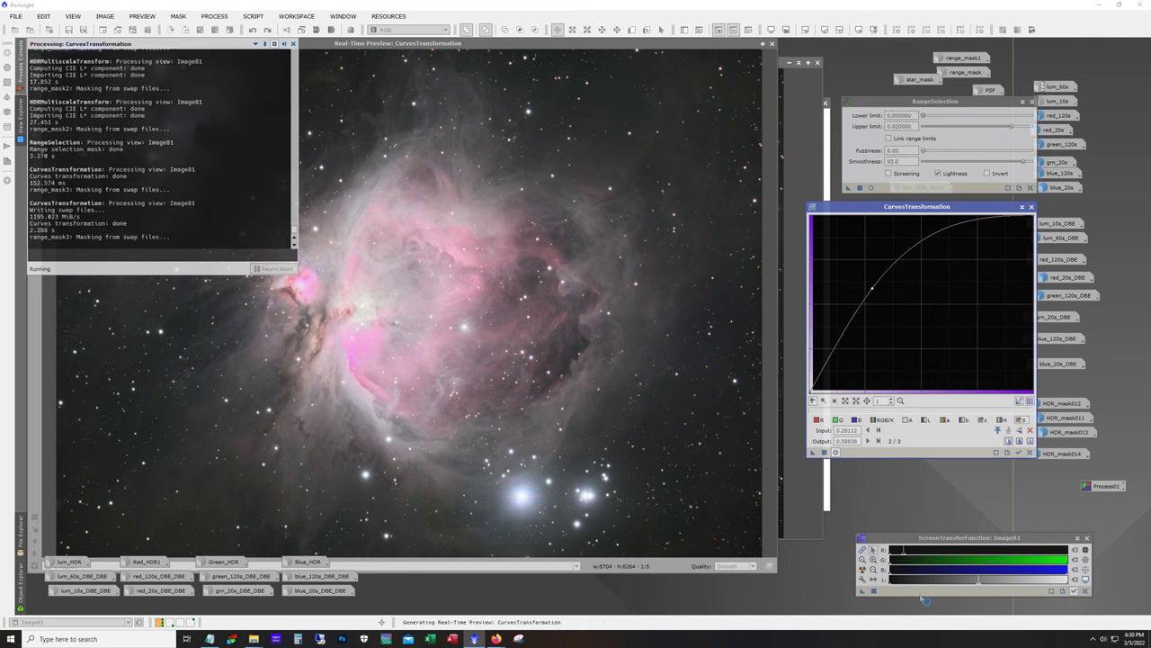
pyautogui.click(1030, 453)
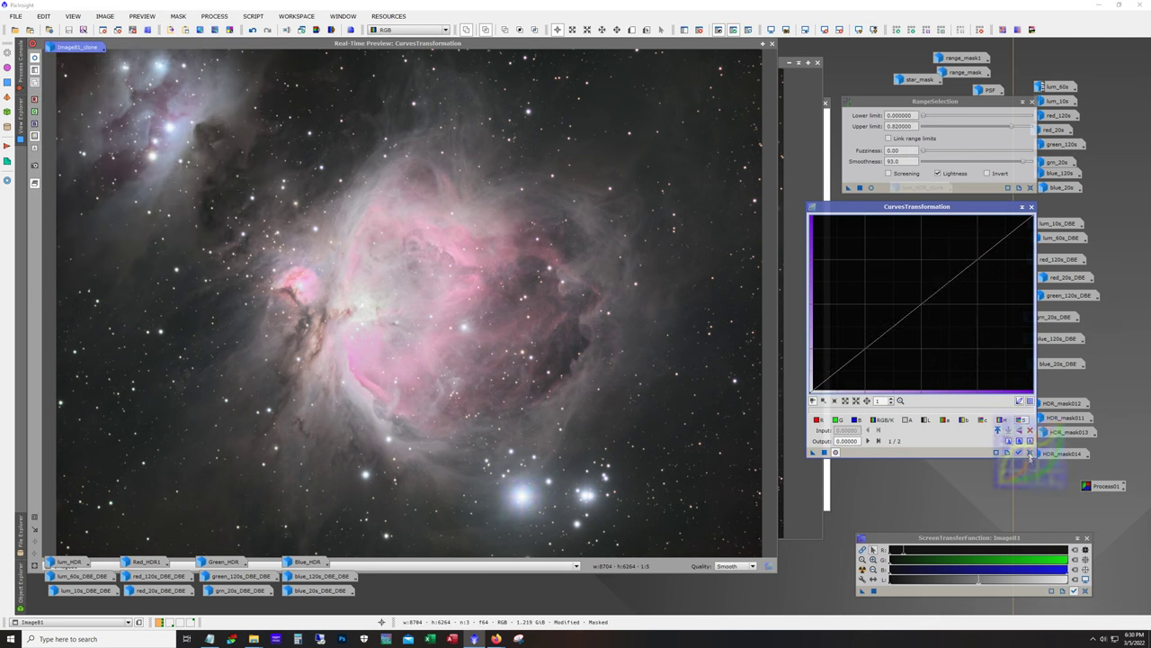
pyautogui.click(771, 43)
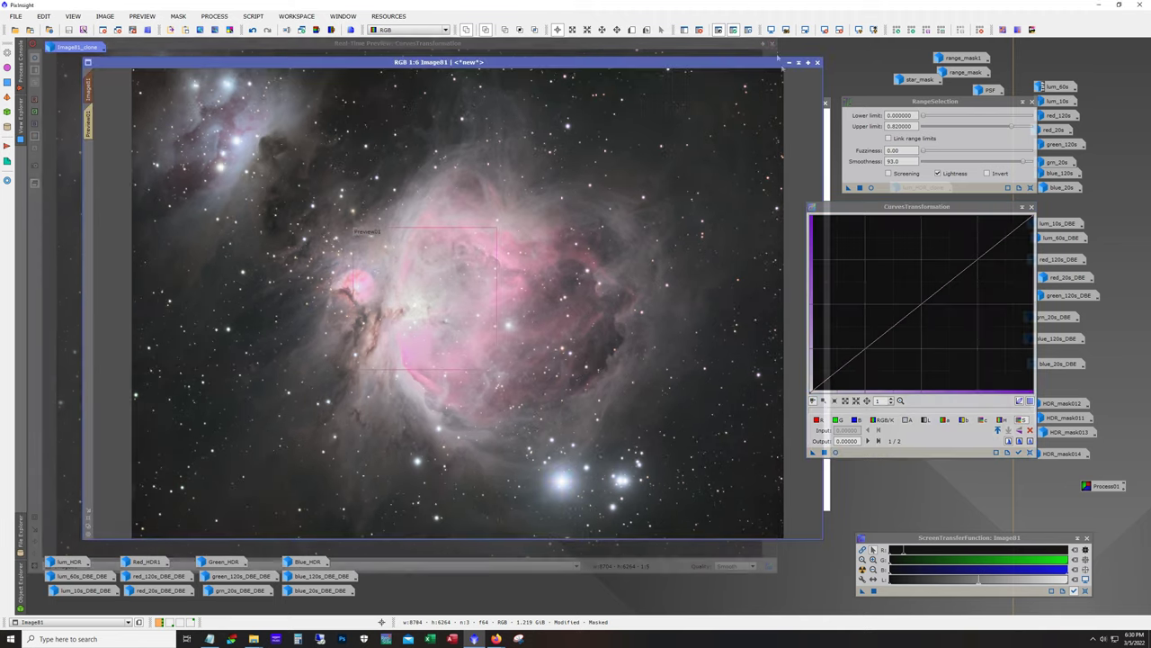
# Shift the nebula image window slightly left and zoom in
pyautogui.moveTo(562, 61); pyautogui.dragTo(523, 55)
pyautogui.scroll(3, 404, 292)
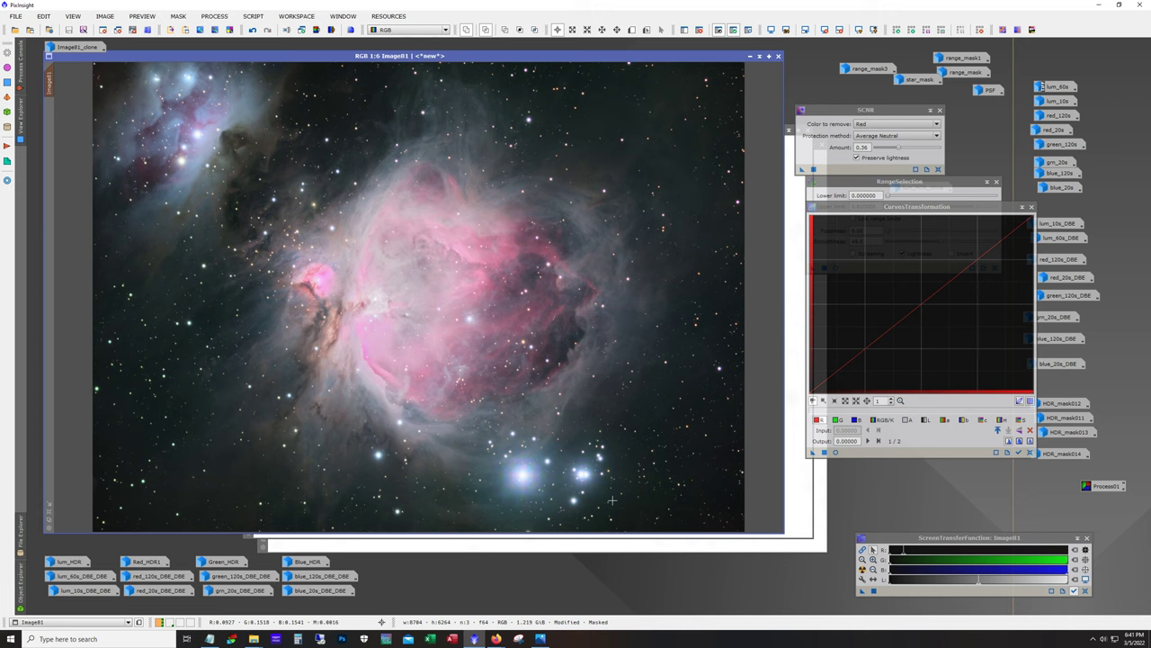
# Send Image01 to a new empty workspace and drag Image07_v2.tif into it from File Explorer
pyautogui.rightClick(456, 60)
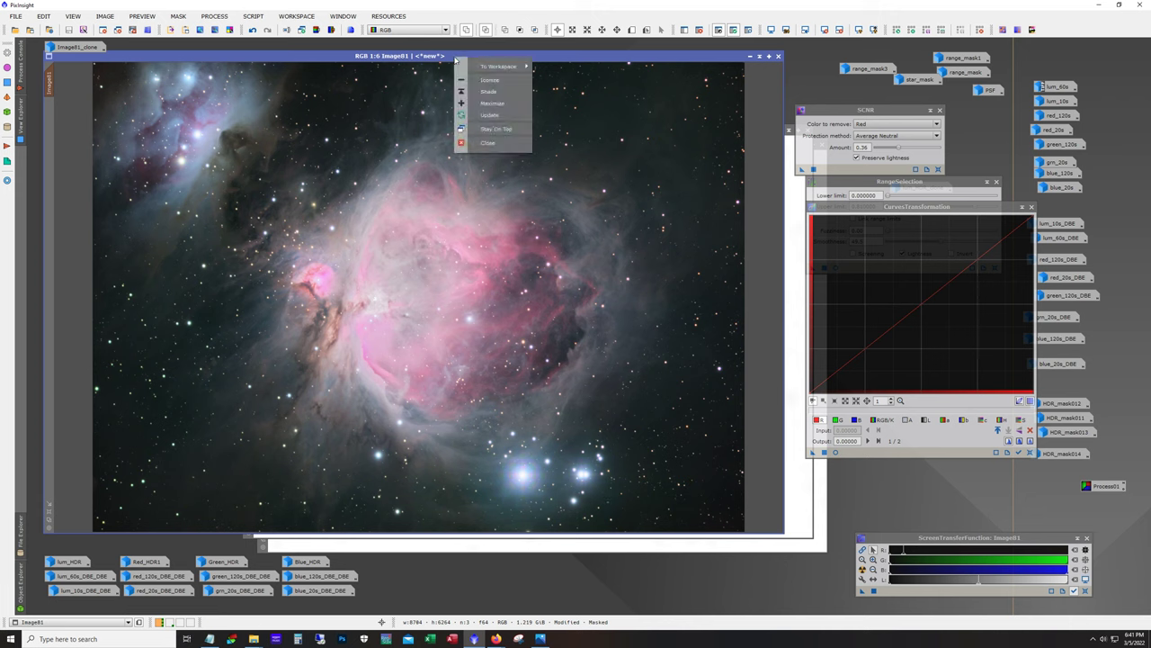
pyautogui.moveTo(499, 66)
pyautogui.click(542, 88)
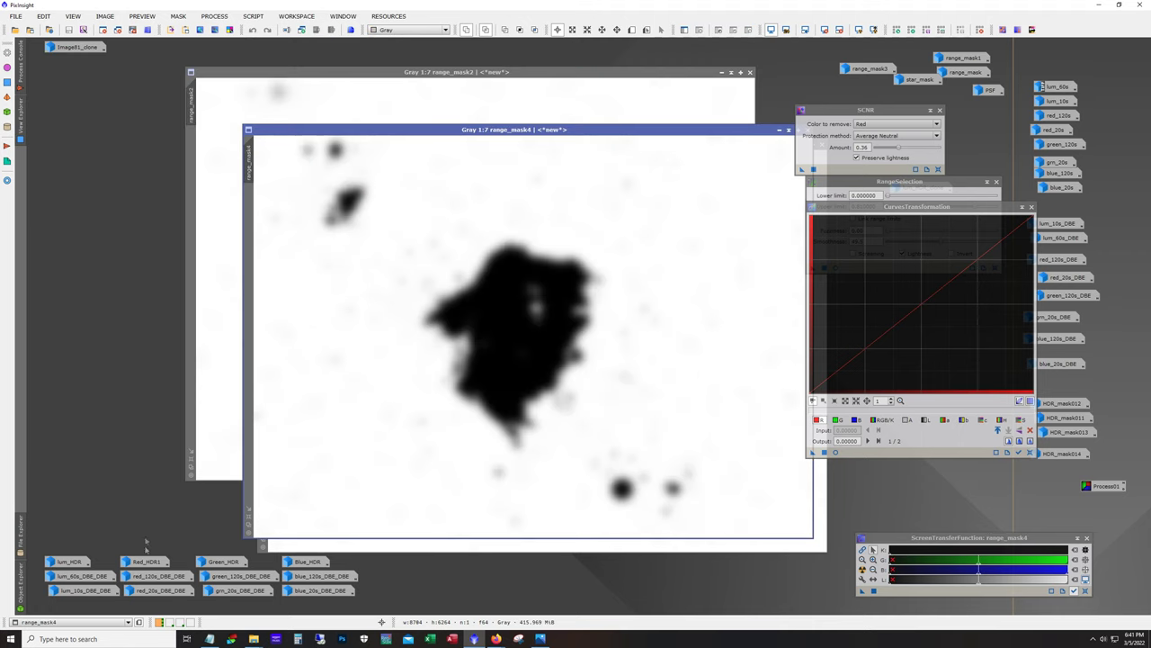
pyautogui.click(179, 622)
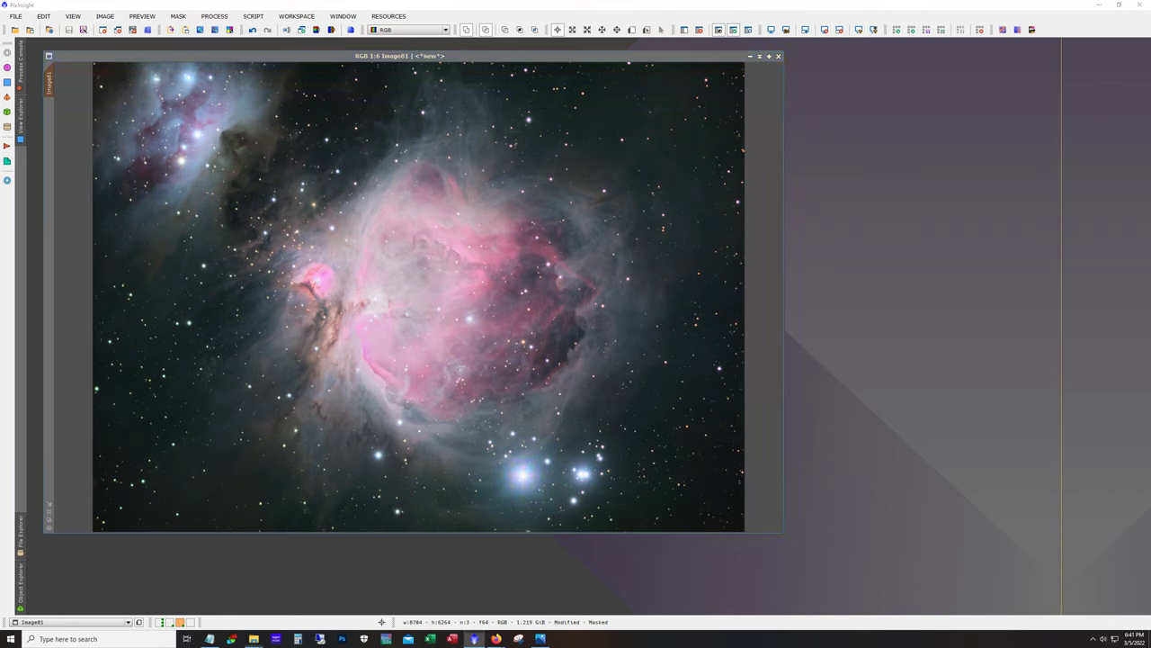
pyautogui.hotkey('alt', 'Tab')
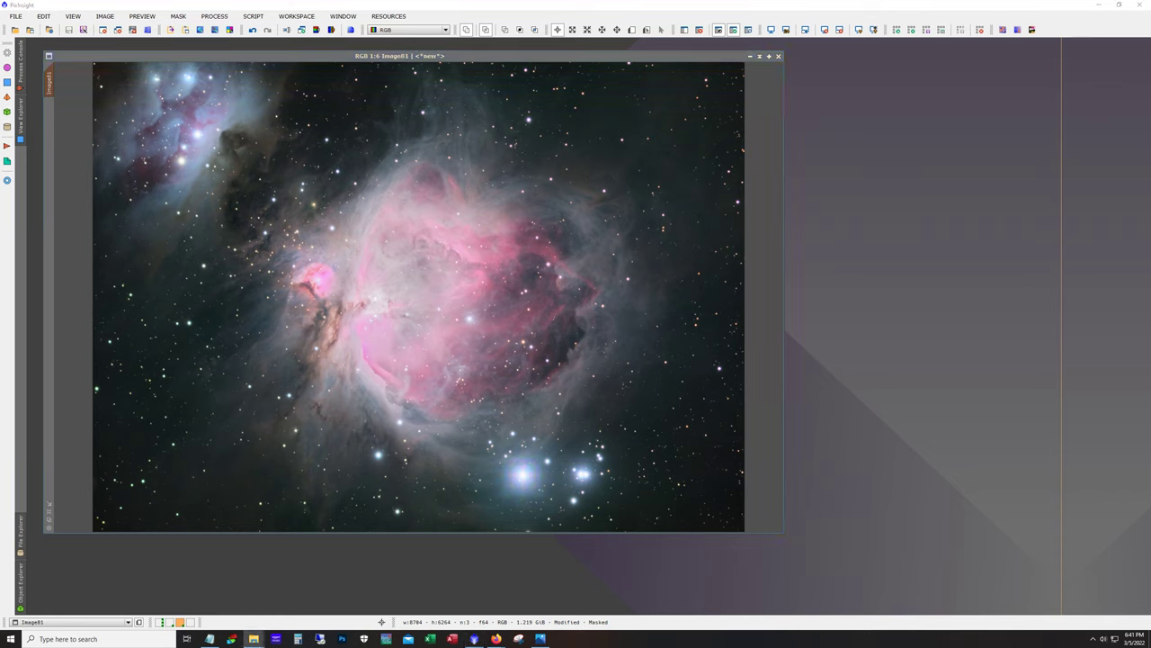
pyautogui.moveTo(465, 437); pyautogui.dragTo(855, 424)
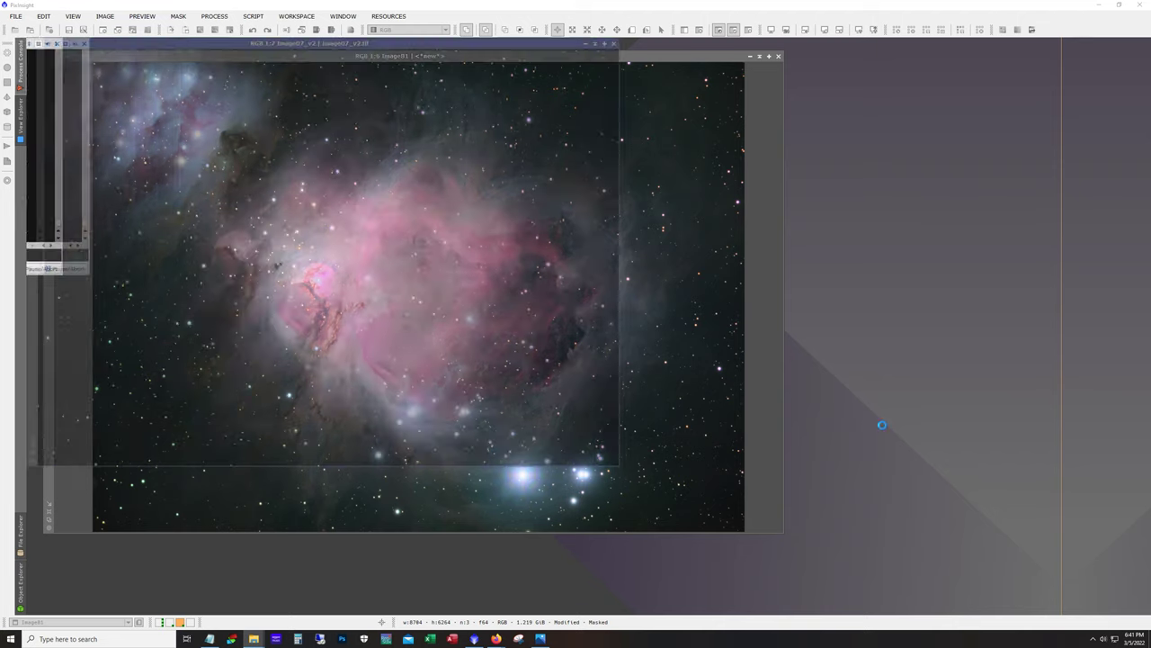
# Move Image01 right of Image07_v2, resize its window and zoom it to fit
pyautogui.click(537, 56)
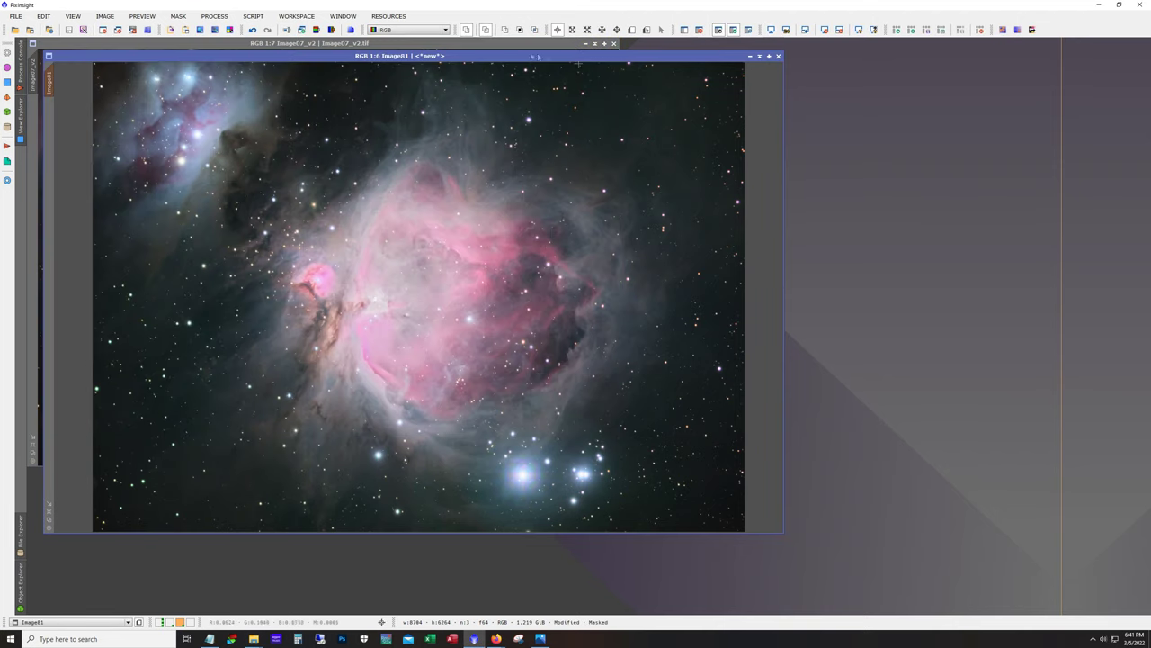
pyautogui.moveTo(538, 56); pyautogui.dragTo(842, 43)
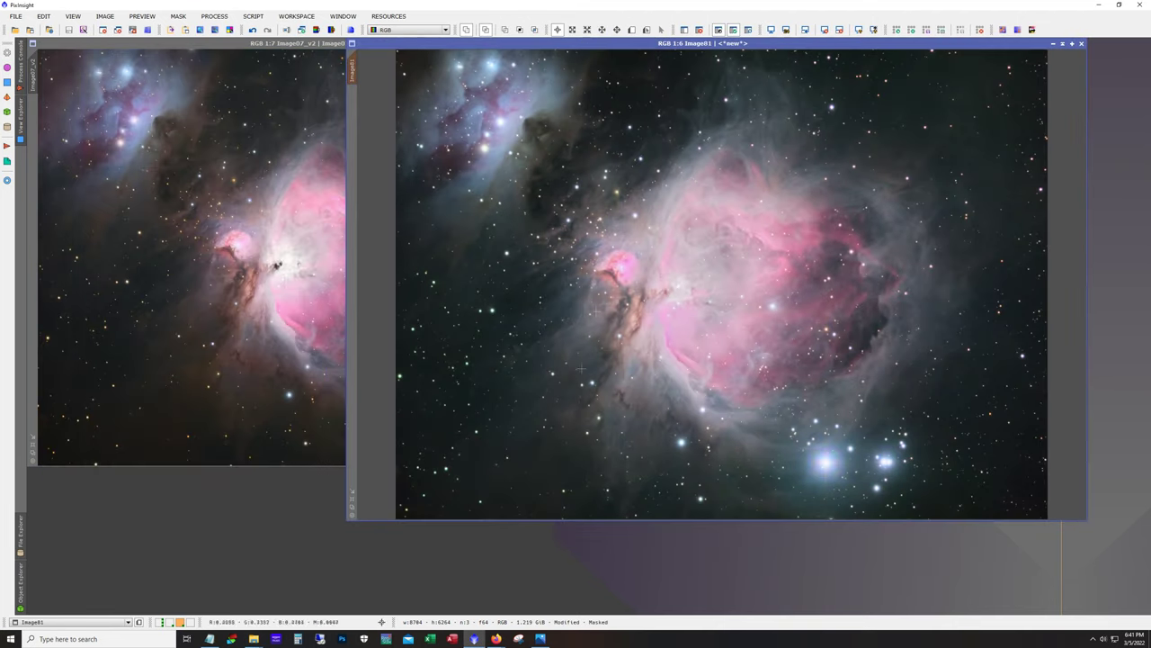
pyautogui.moveTo(628, 523); pyautogui.dragTo(624, 467)
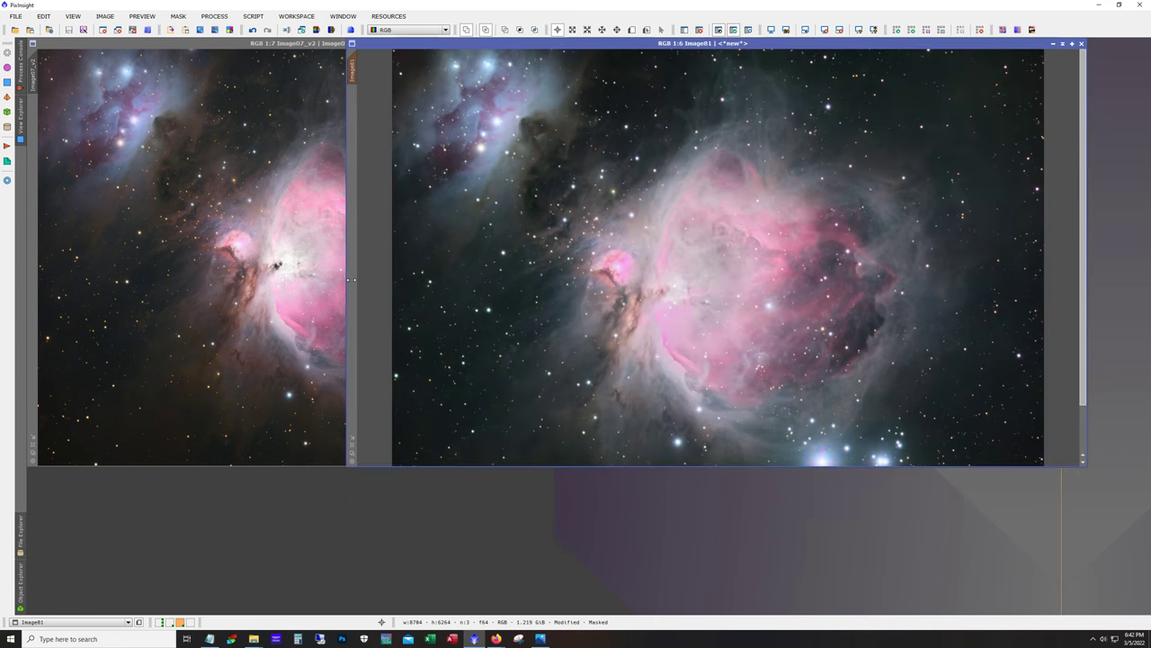
pyautogui.moveTo(352, 282); pyautogui.dragTo(519, 281)
pyautogui.hotkey('ctrl', 'shift', 'z')
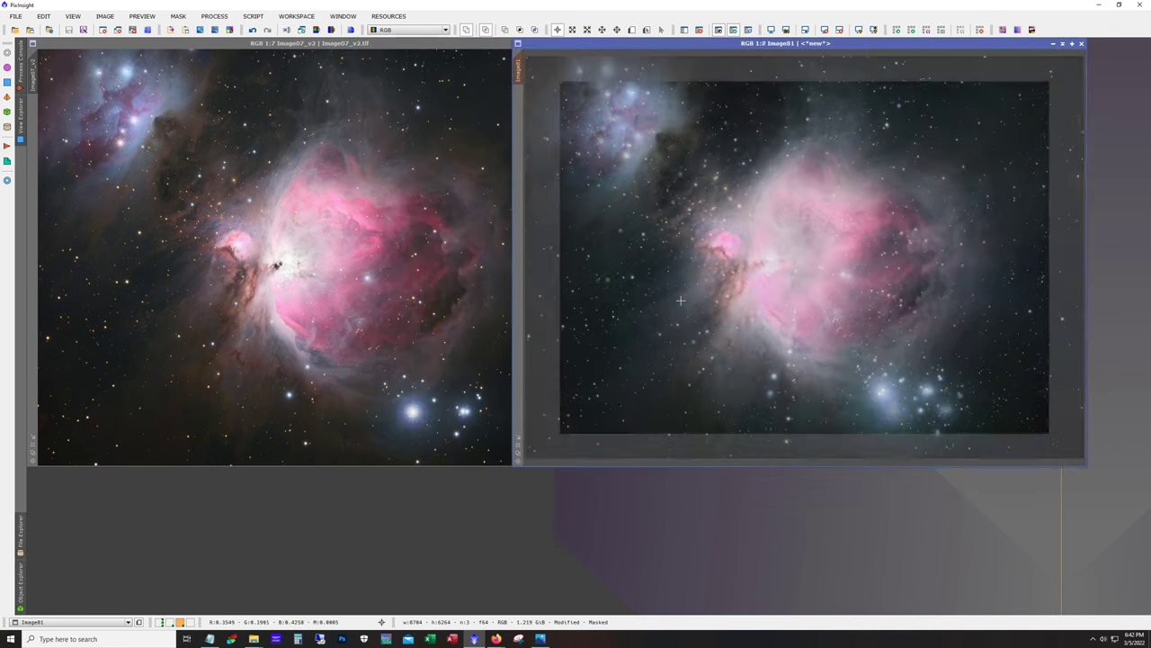
pyautogui.moveTo(720, 43); pyautogui.dragTo(772, 42)
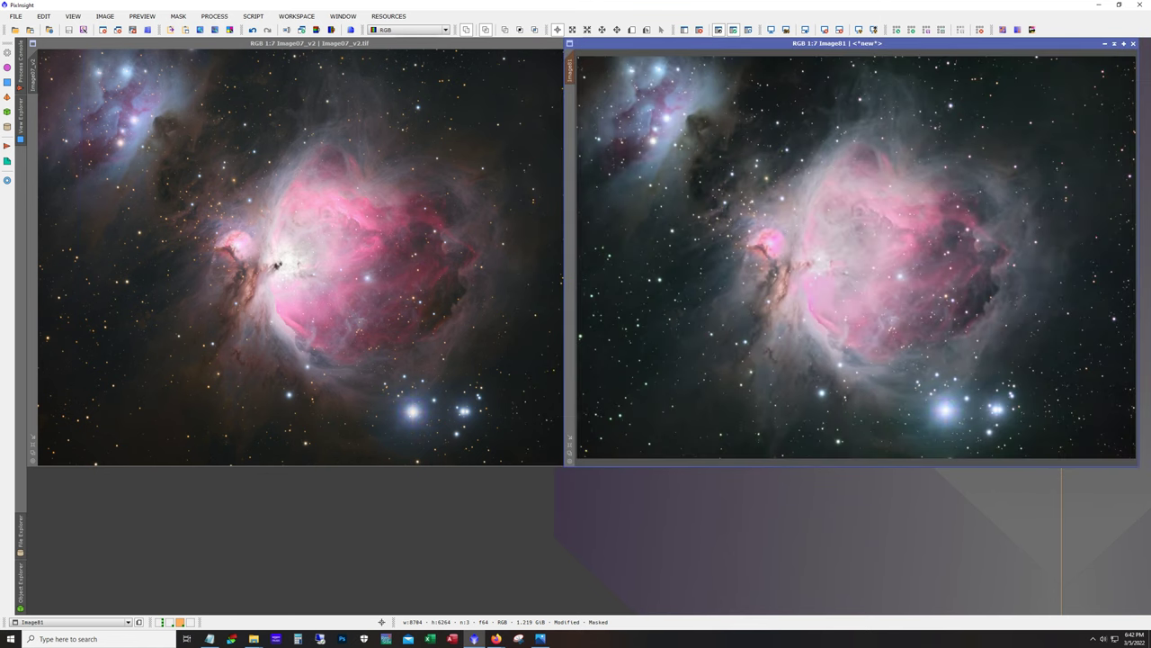